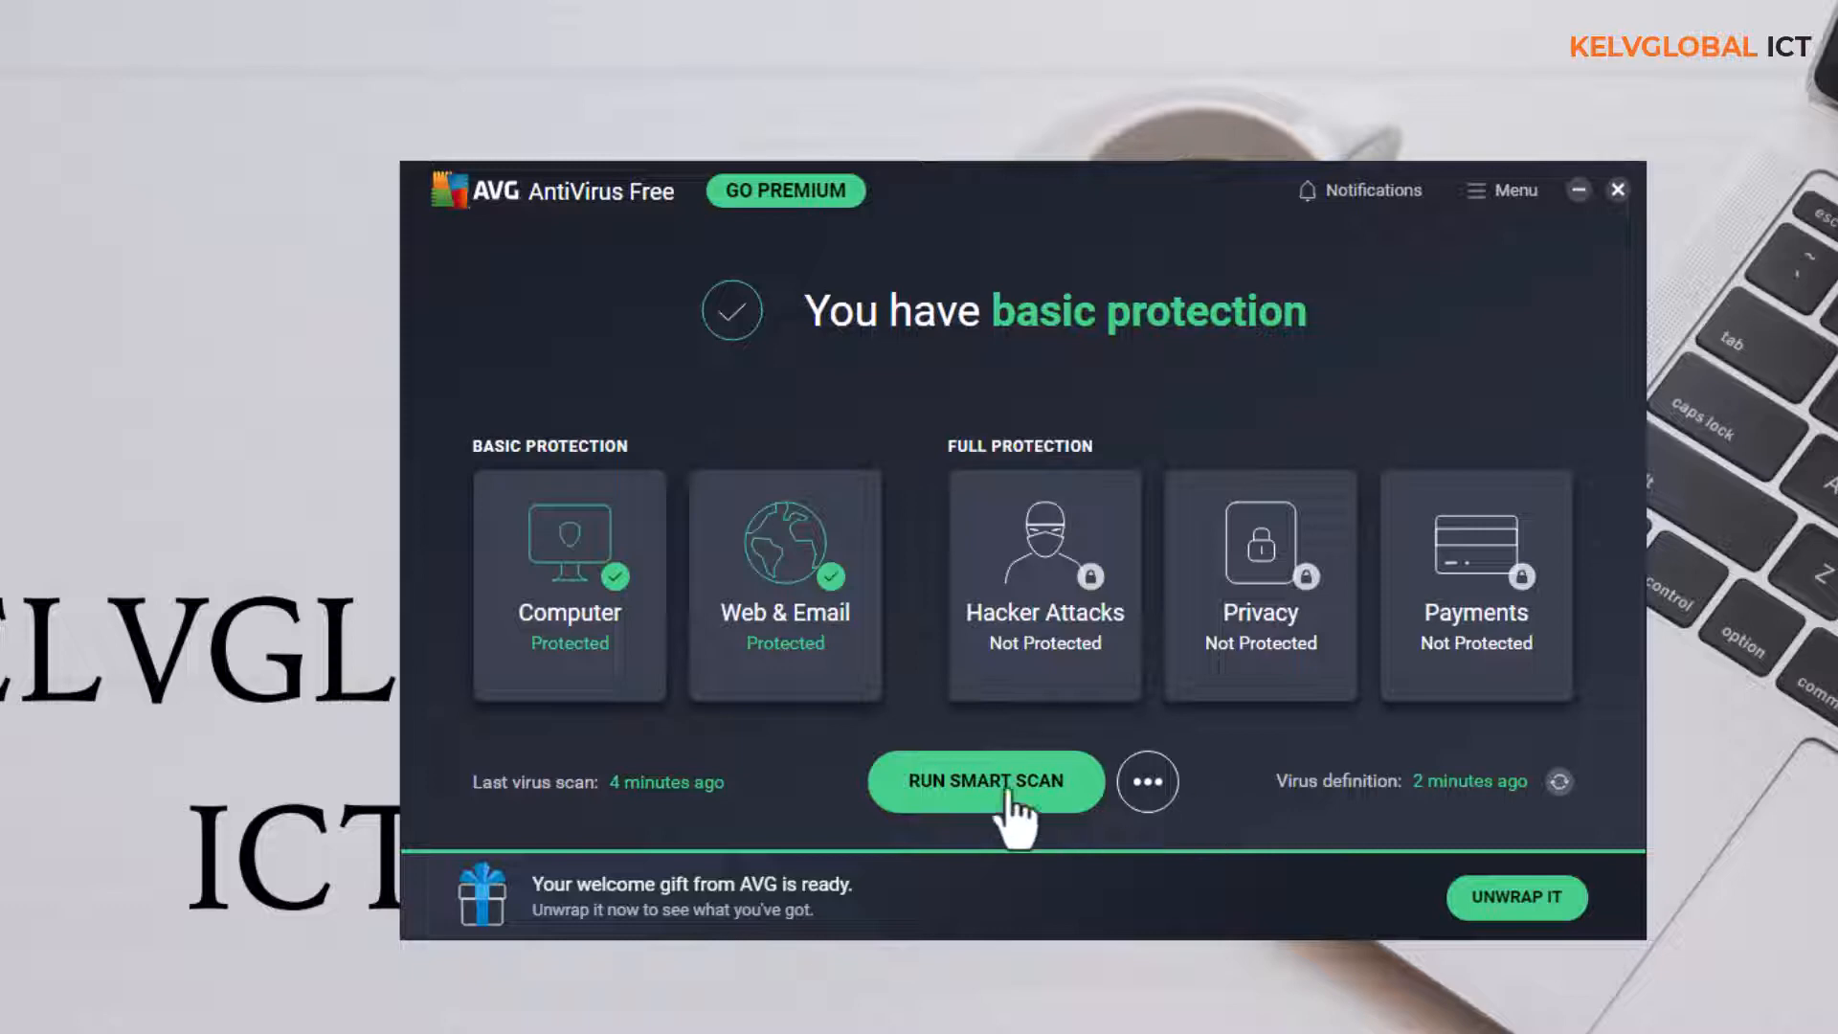
Run a File or Folder Scan on the Downloads folder and close its results
click(1146, 792)
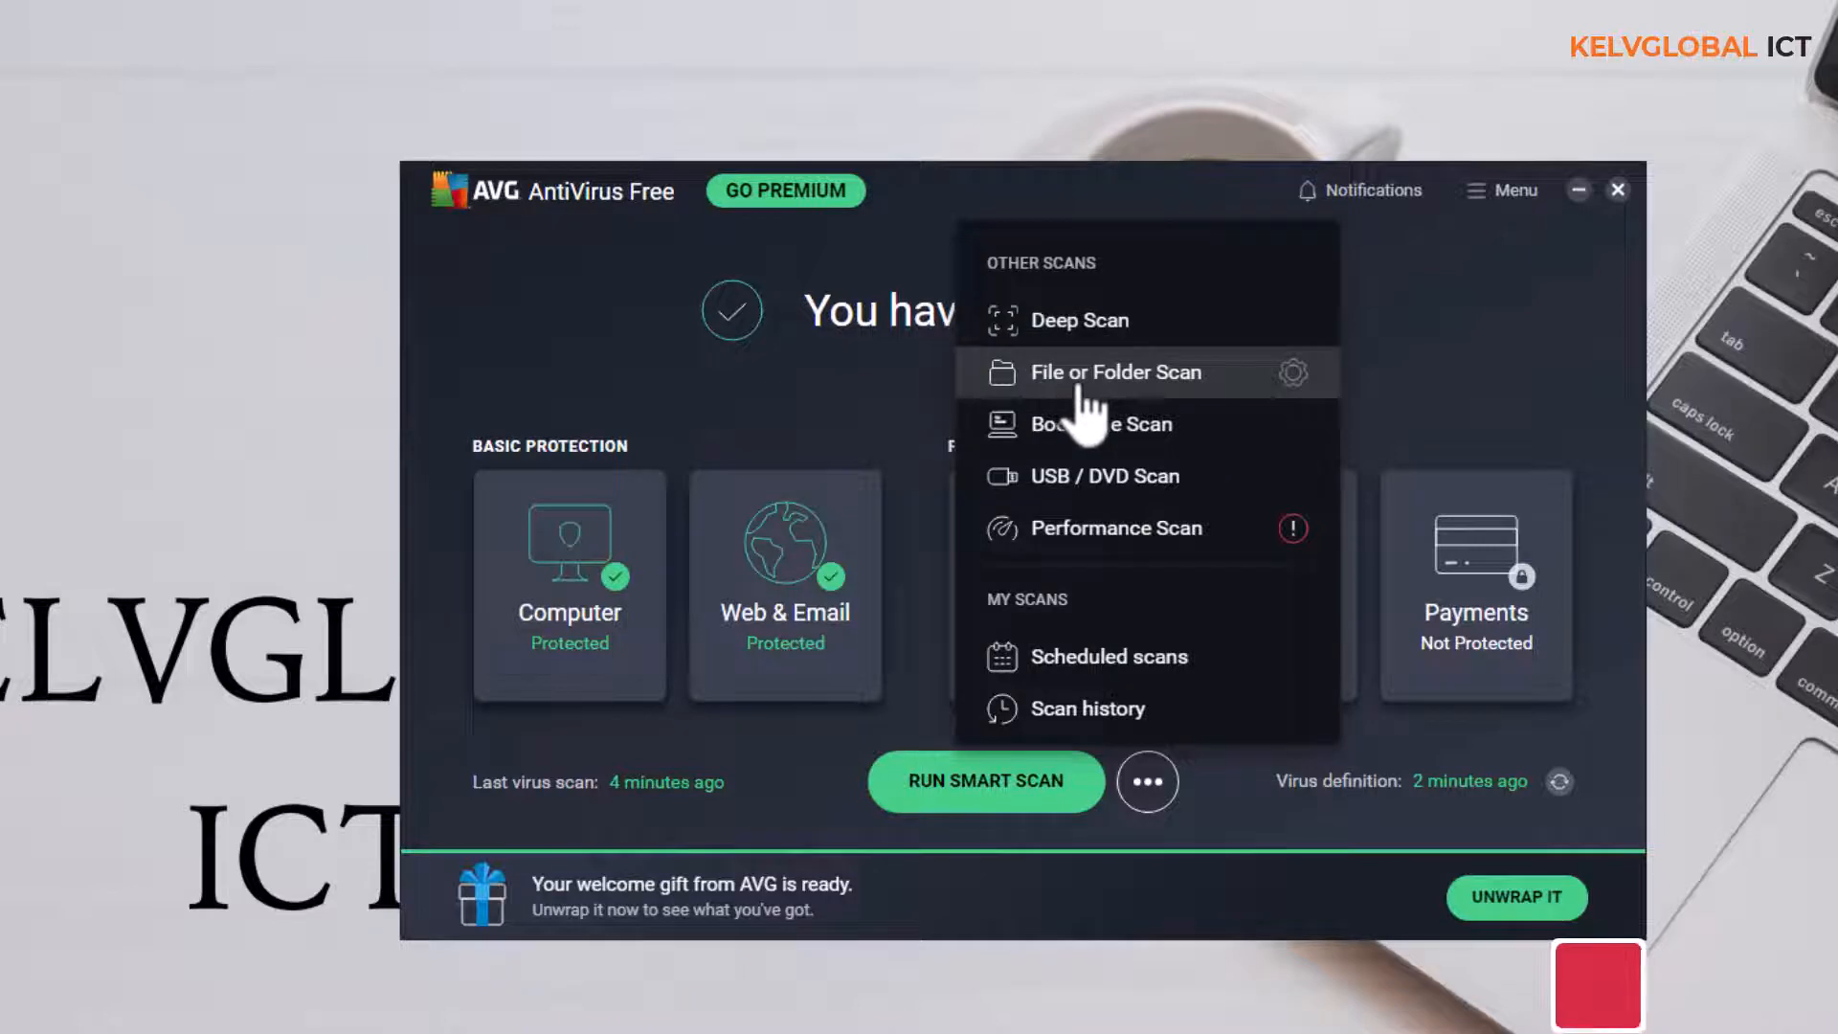
click(1039, 375)
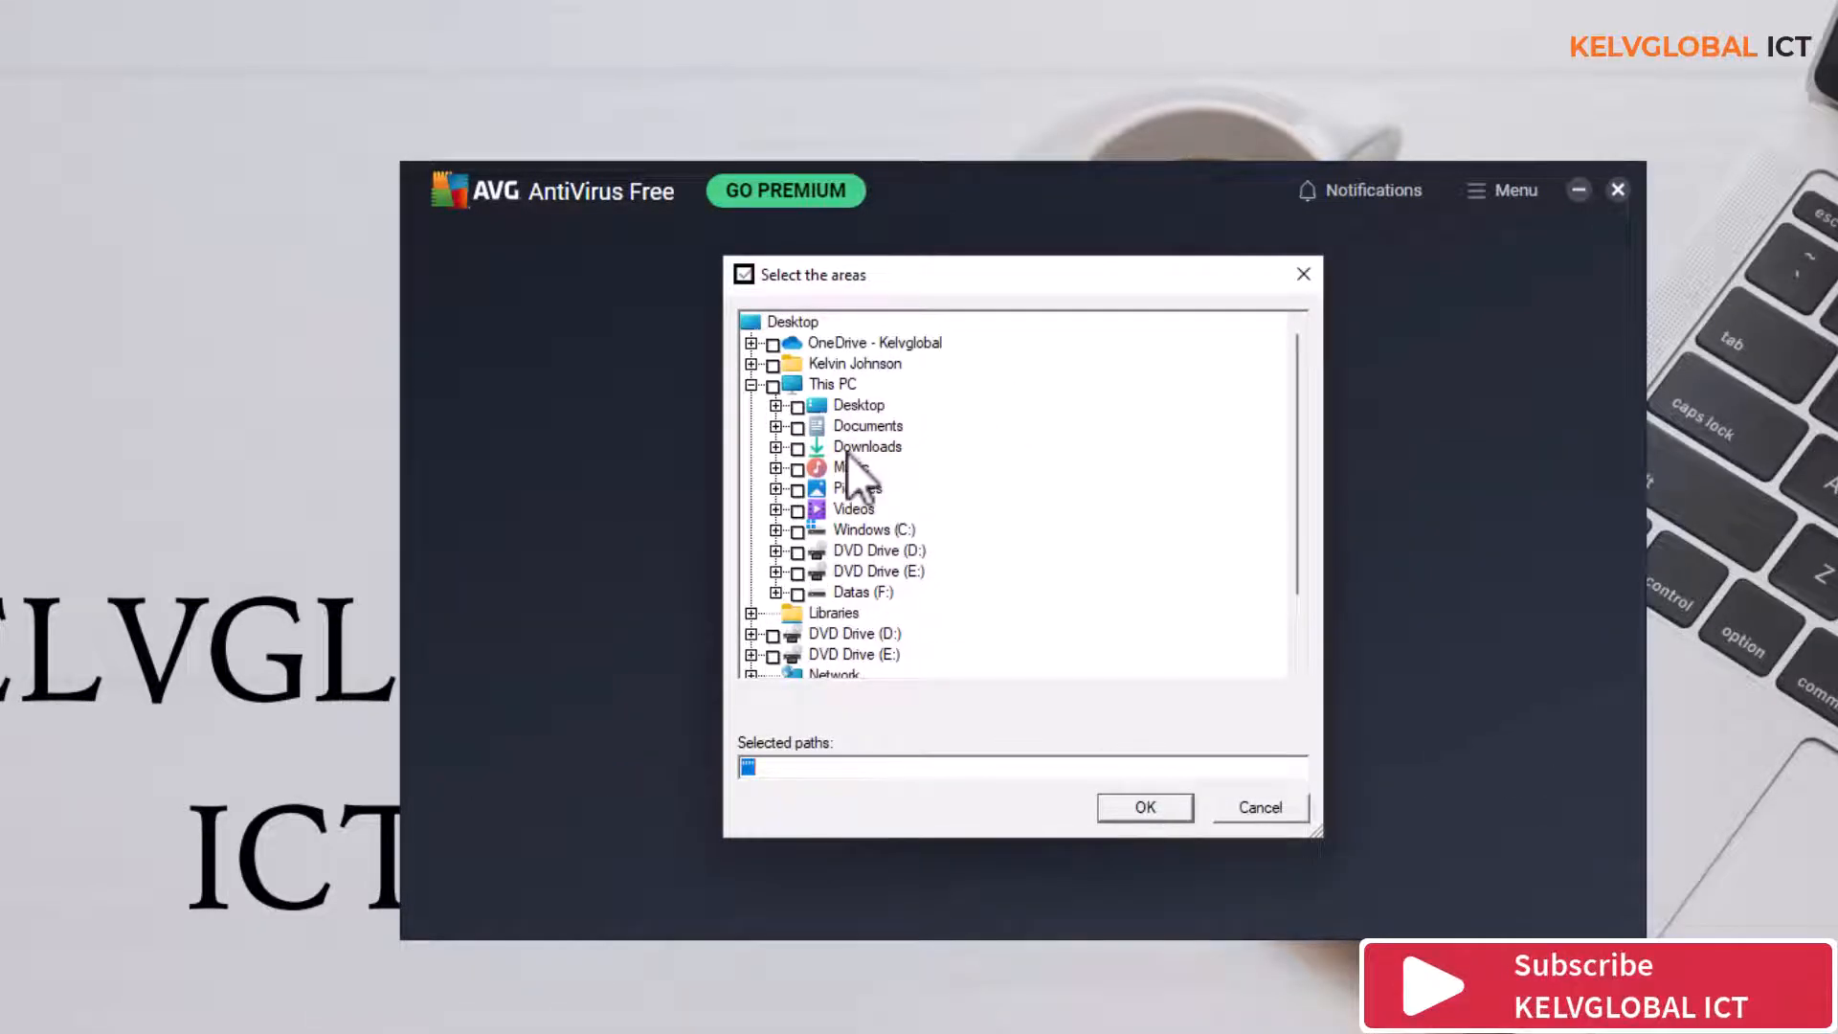
click(847, 448)
click(797, 448)
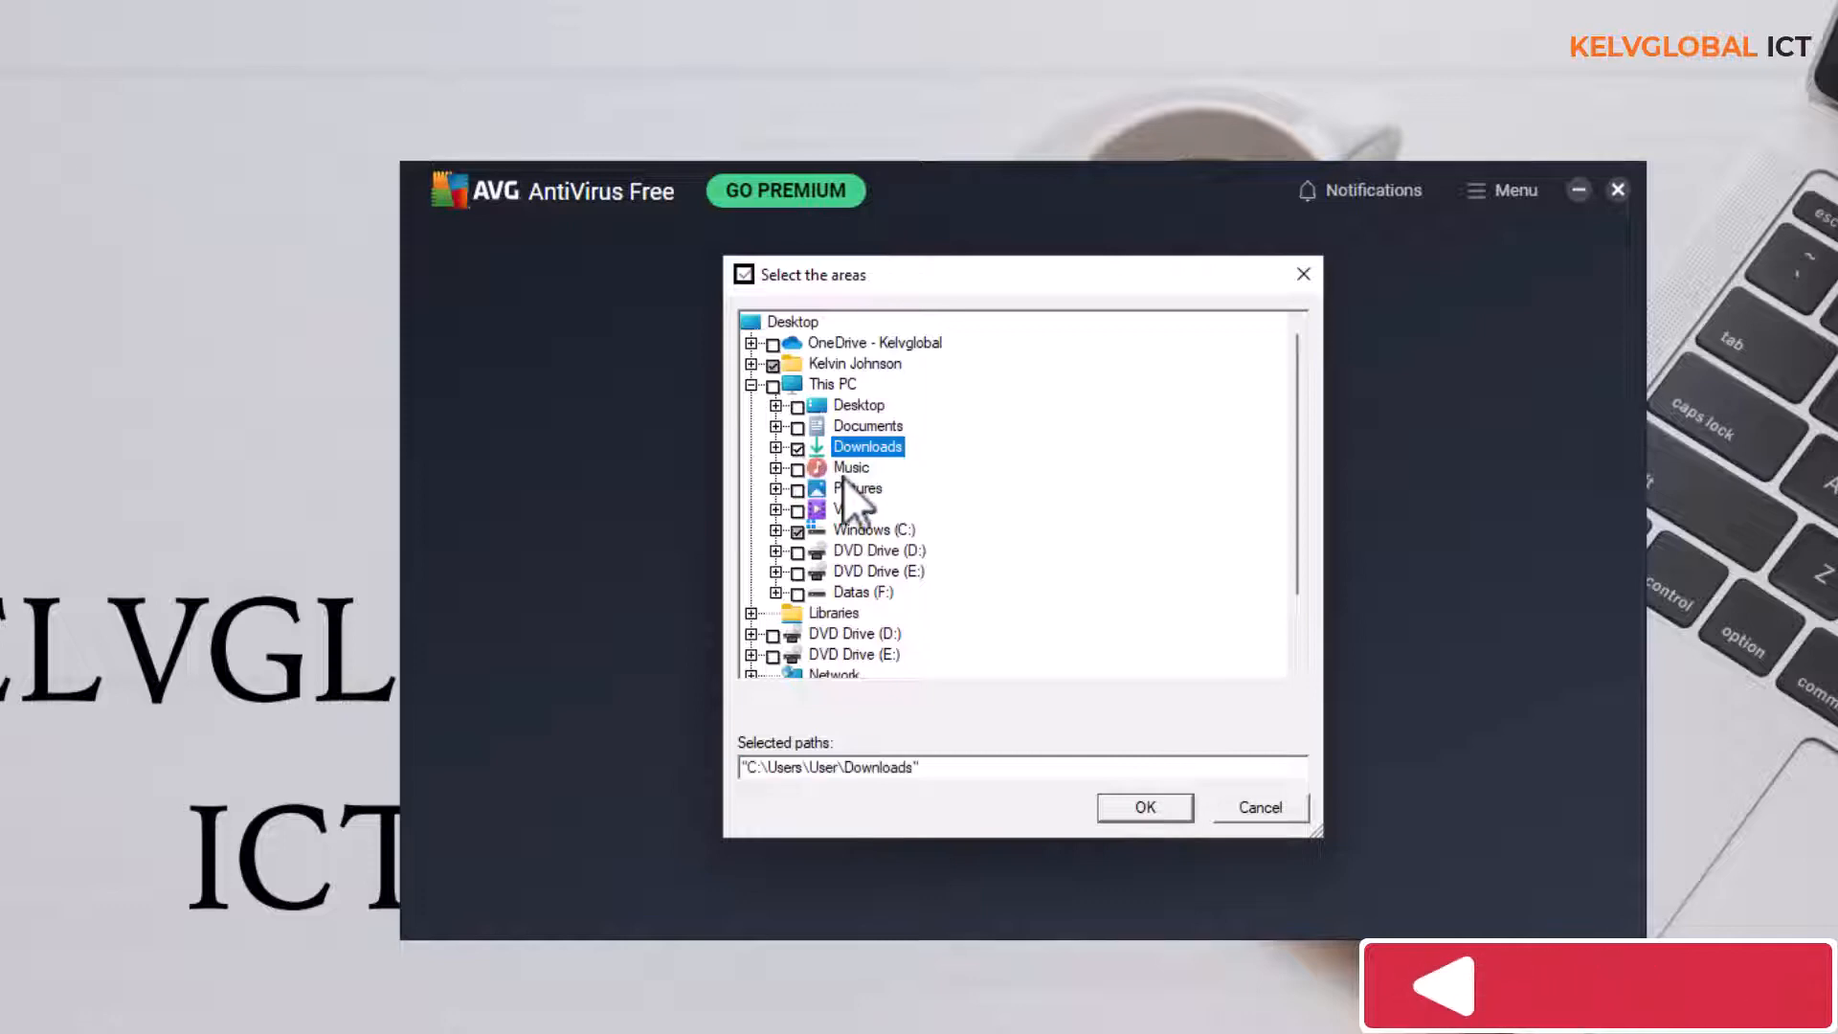
click(1145, 807)
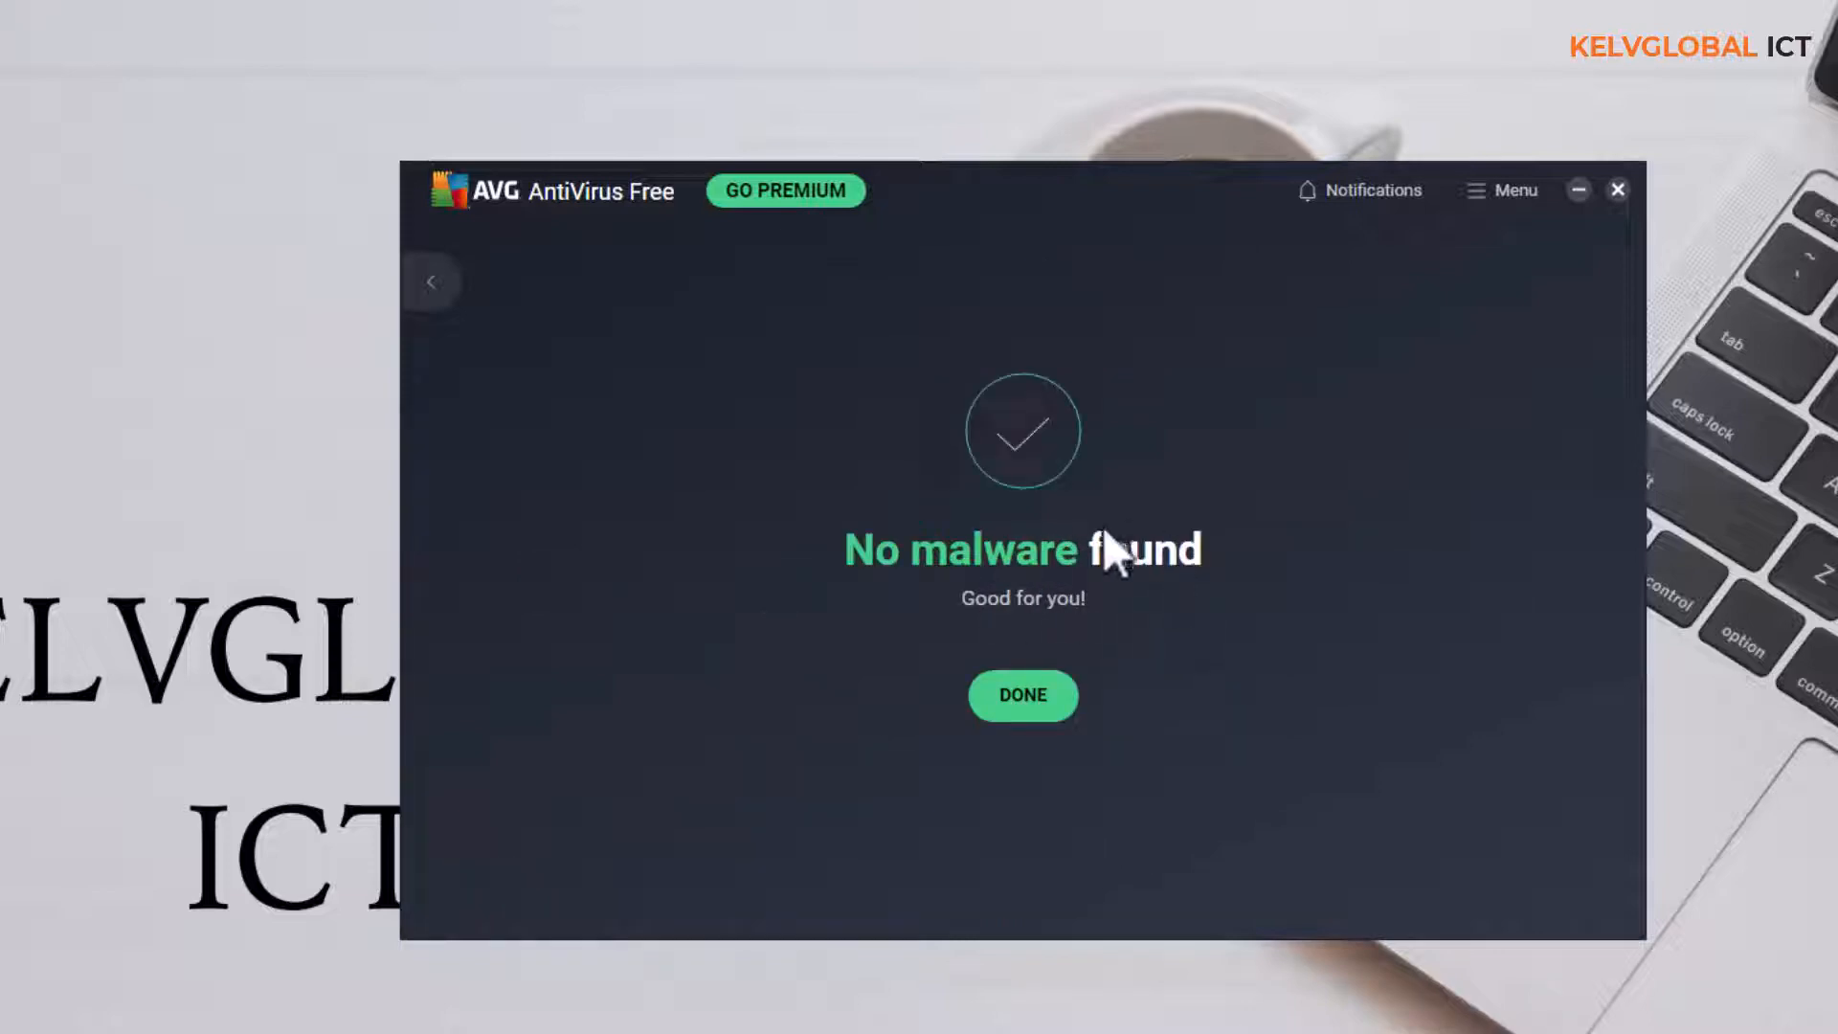
click(1024, 702)
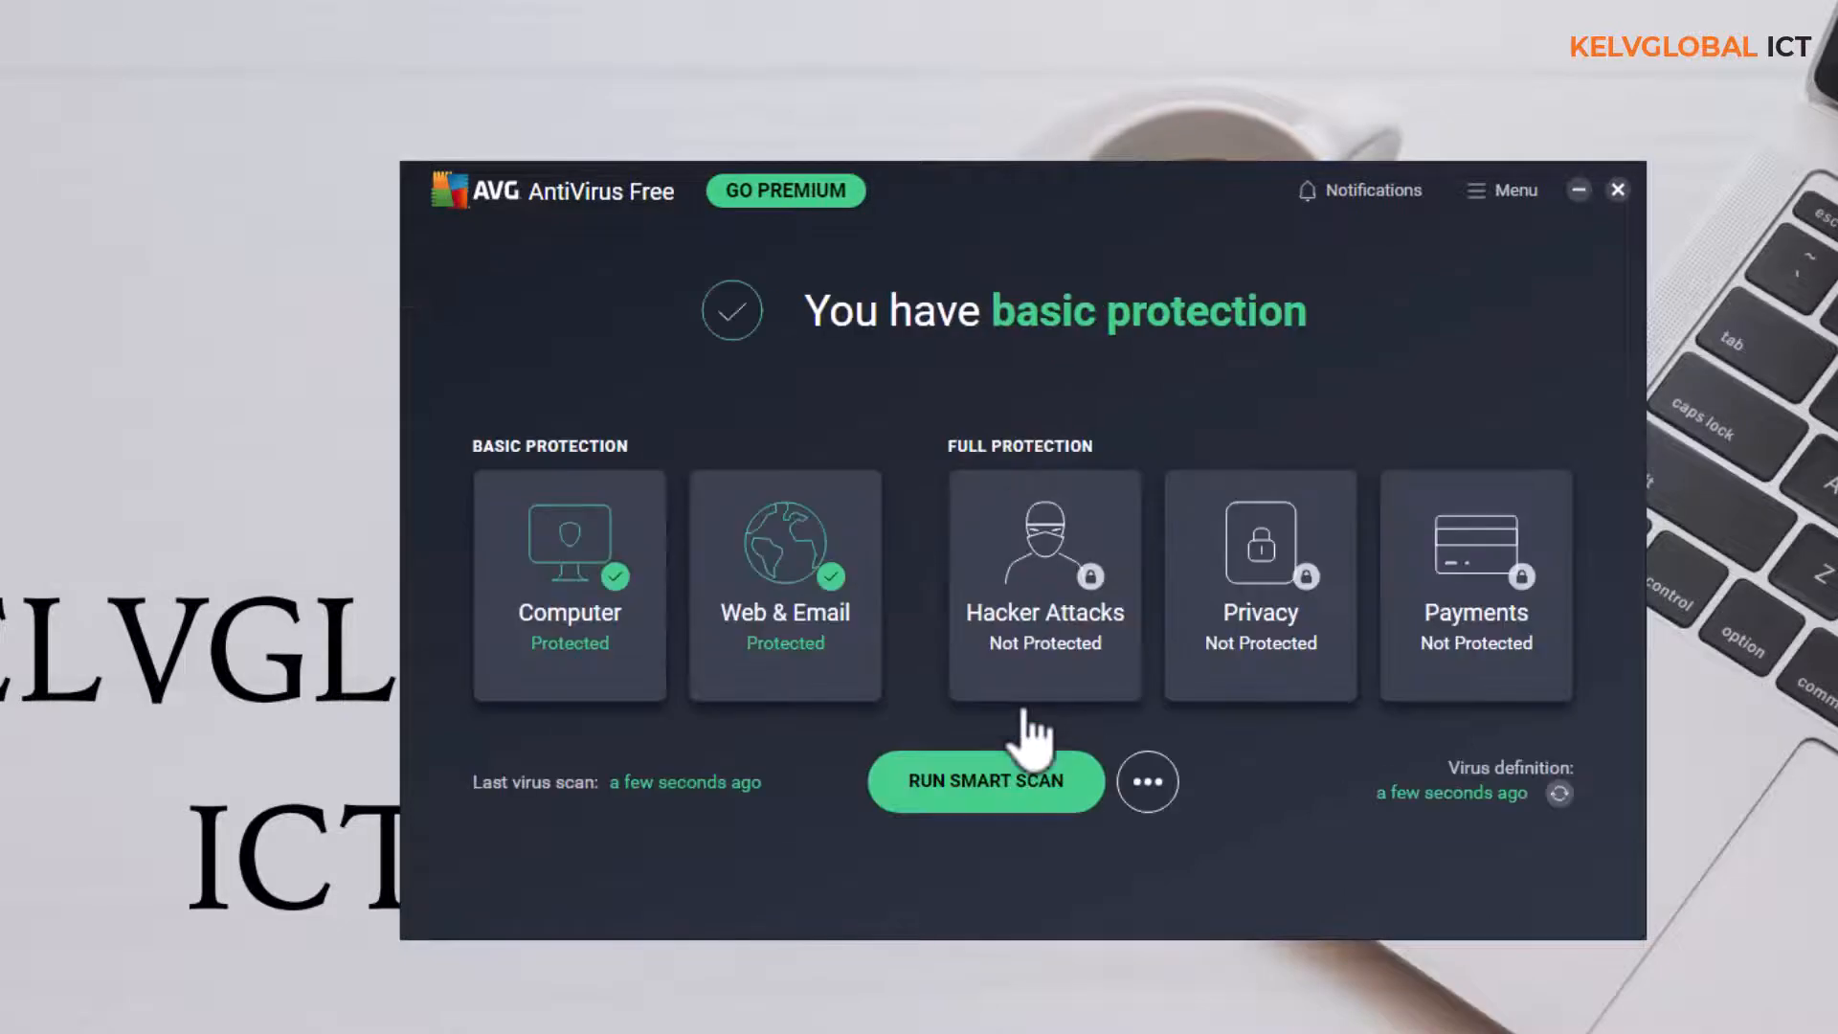
Run a Performance Scan of the computer
click(1148, 795)
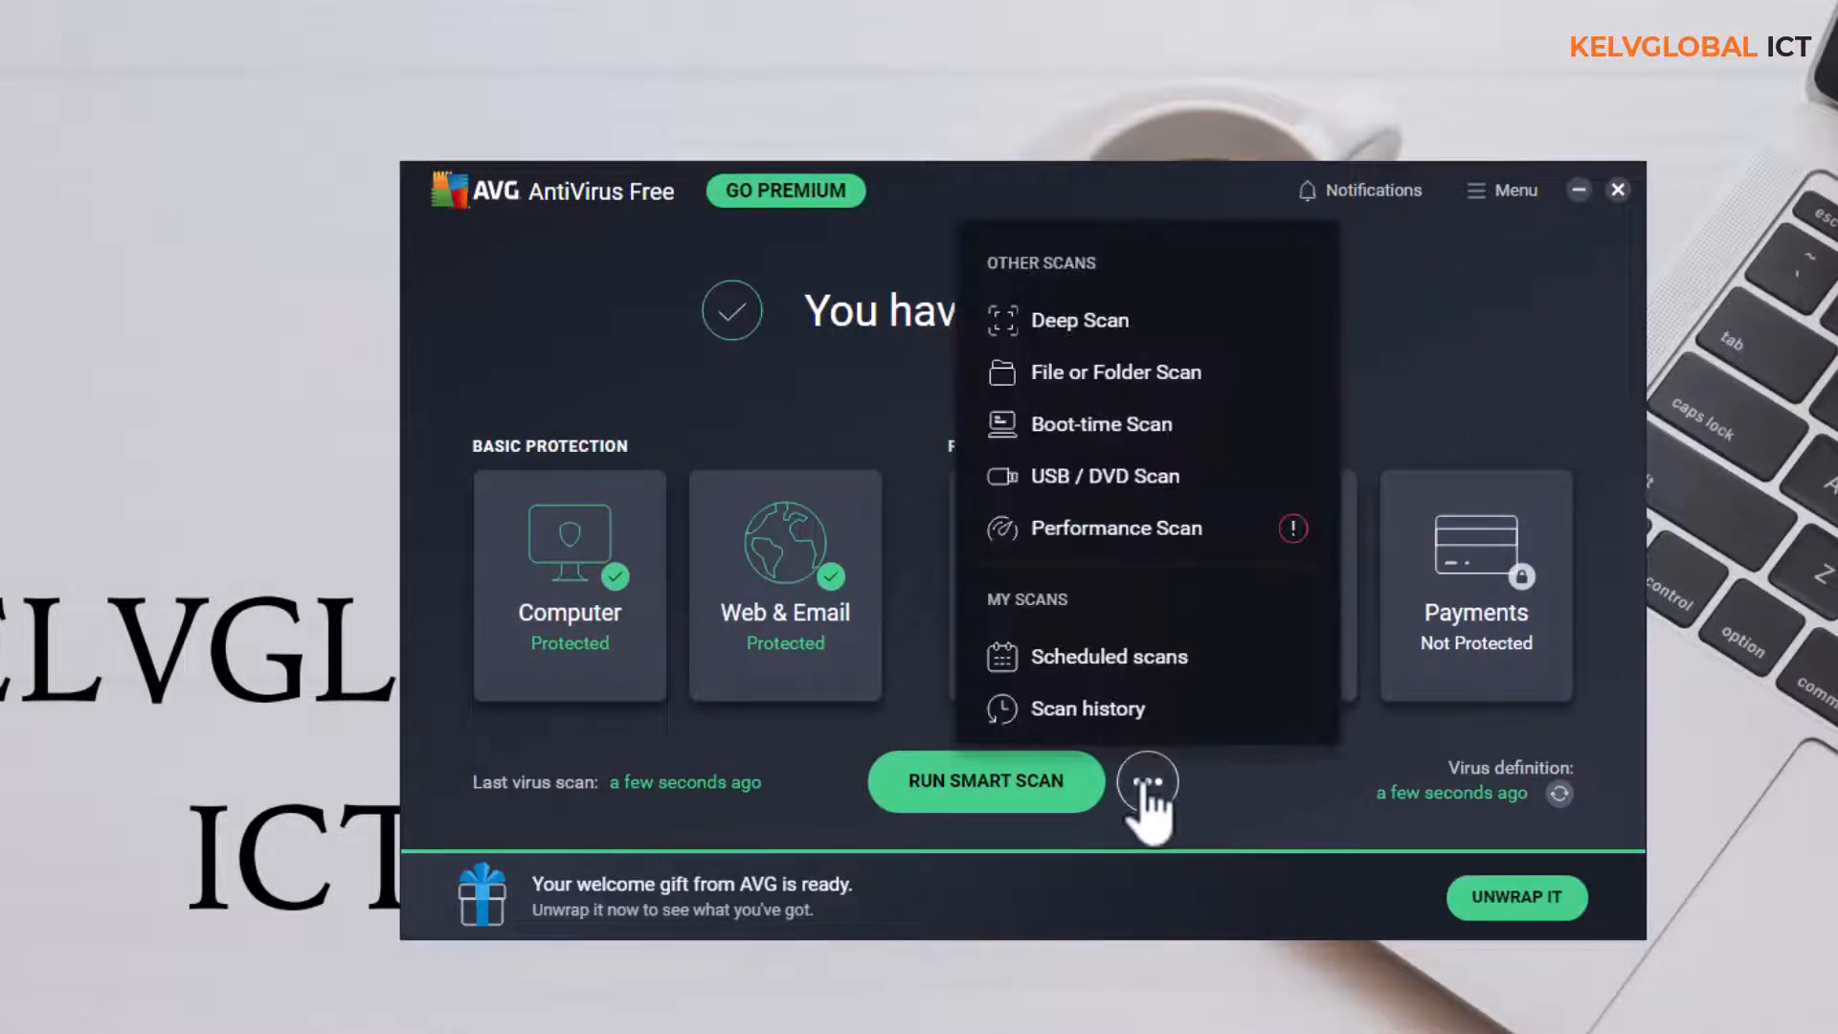
click(1117, 533)
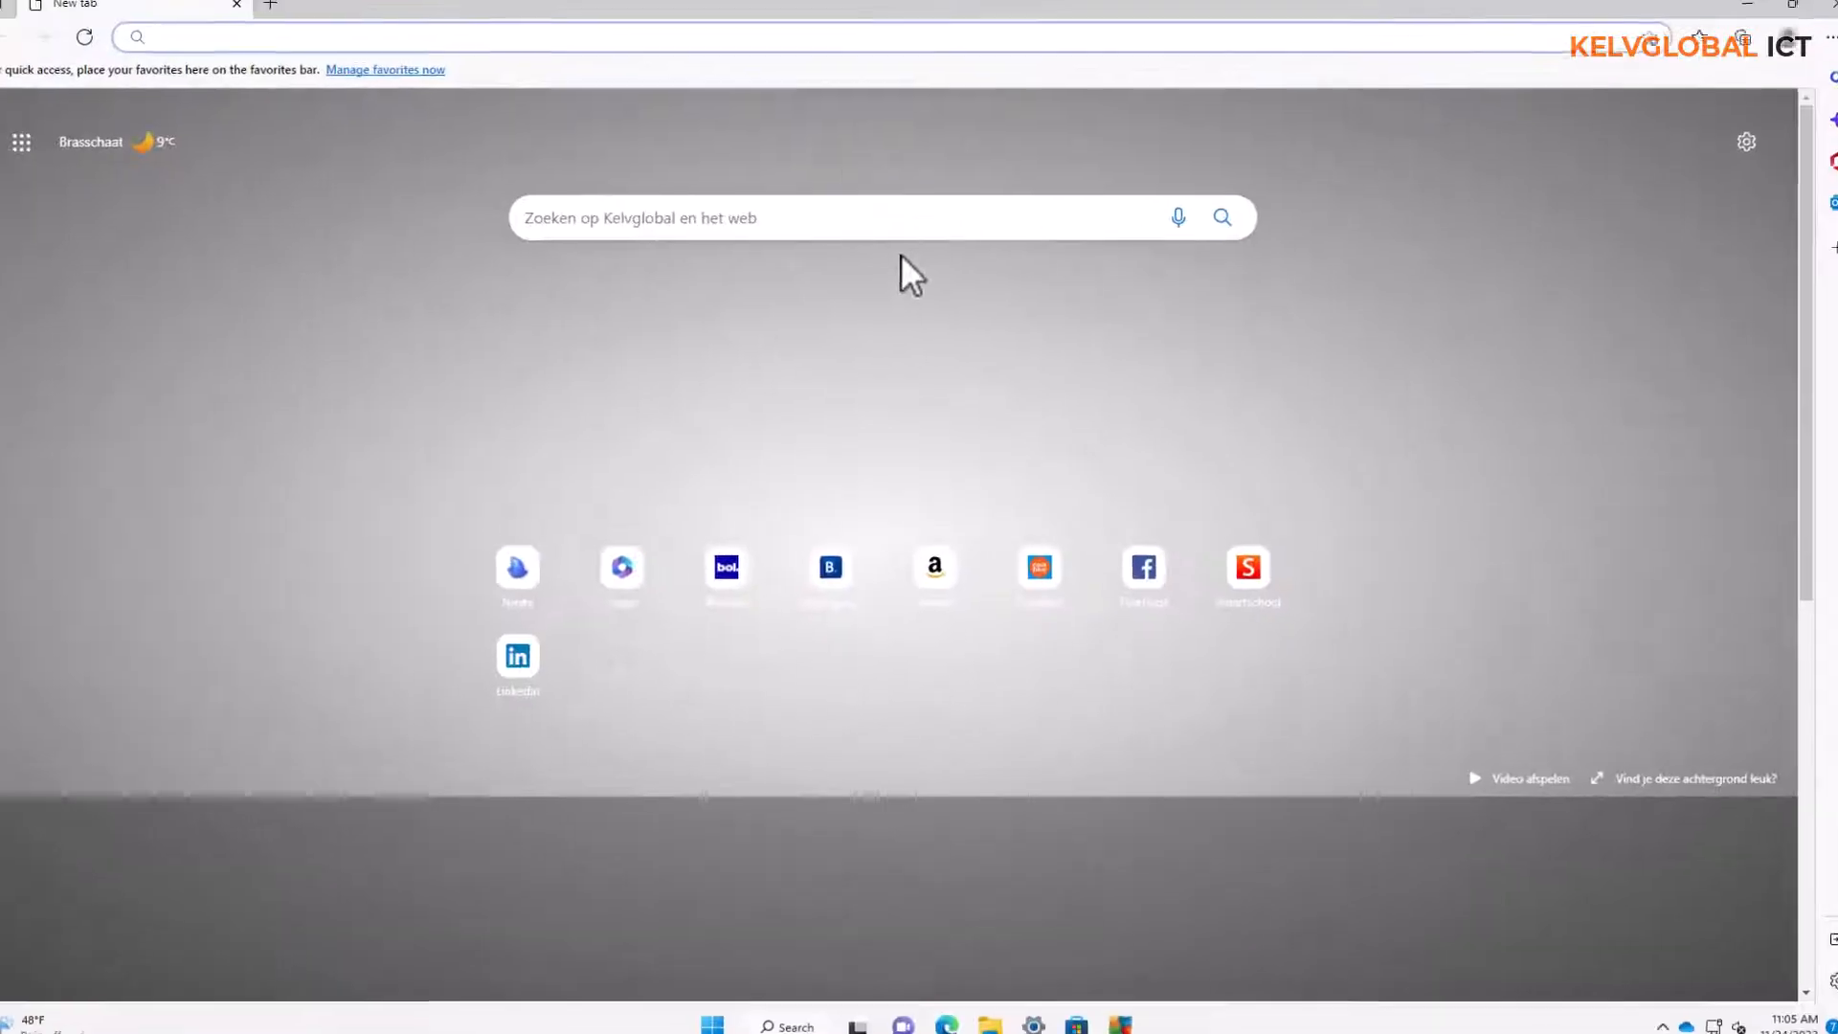
Open ninite.com in the Edge browser, look through the apps offered and the custom installer section, and close the browser
click(713, 55)
text(ninite.com)
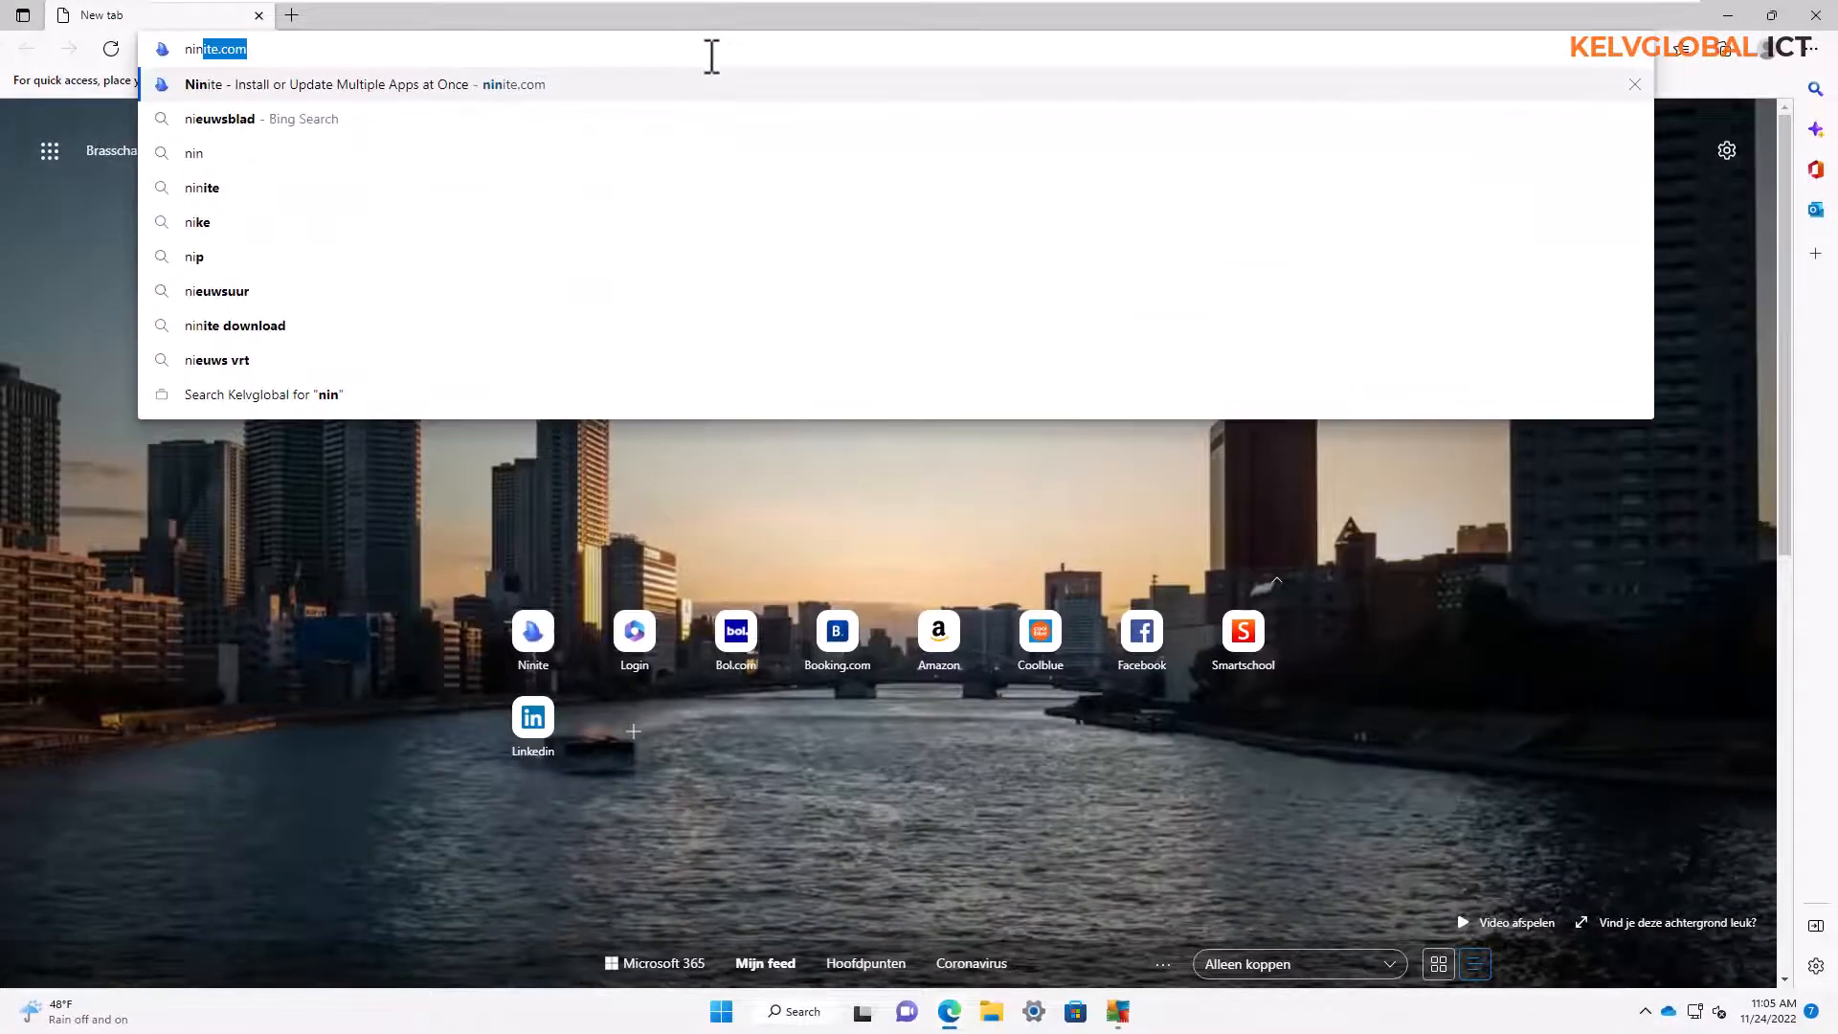
key(Return)
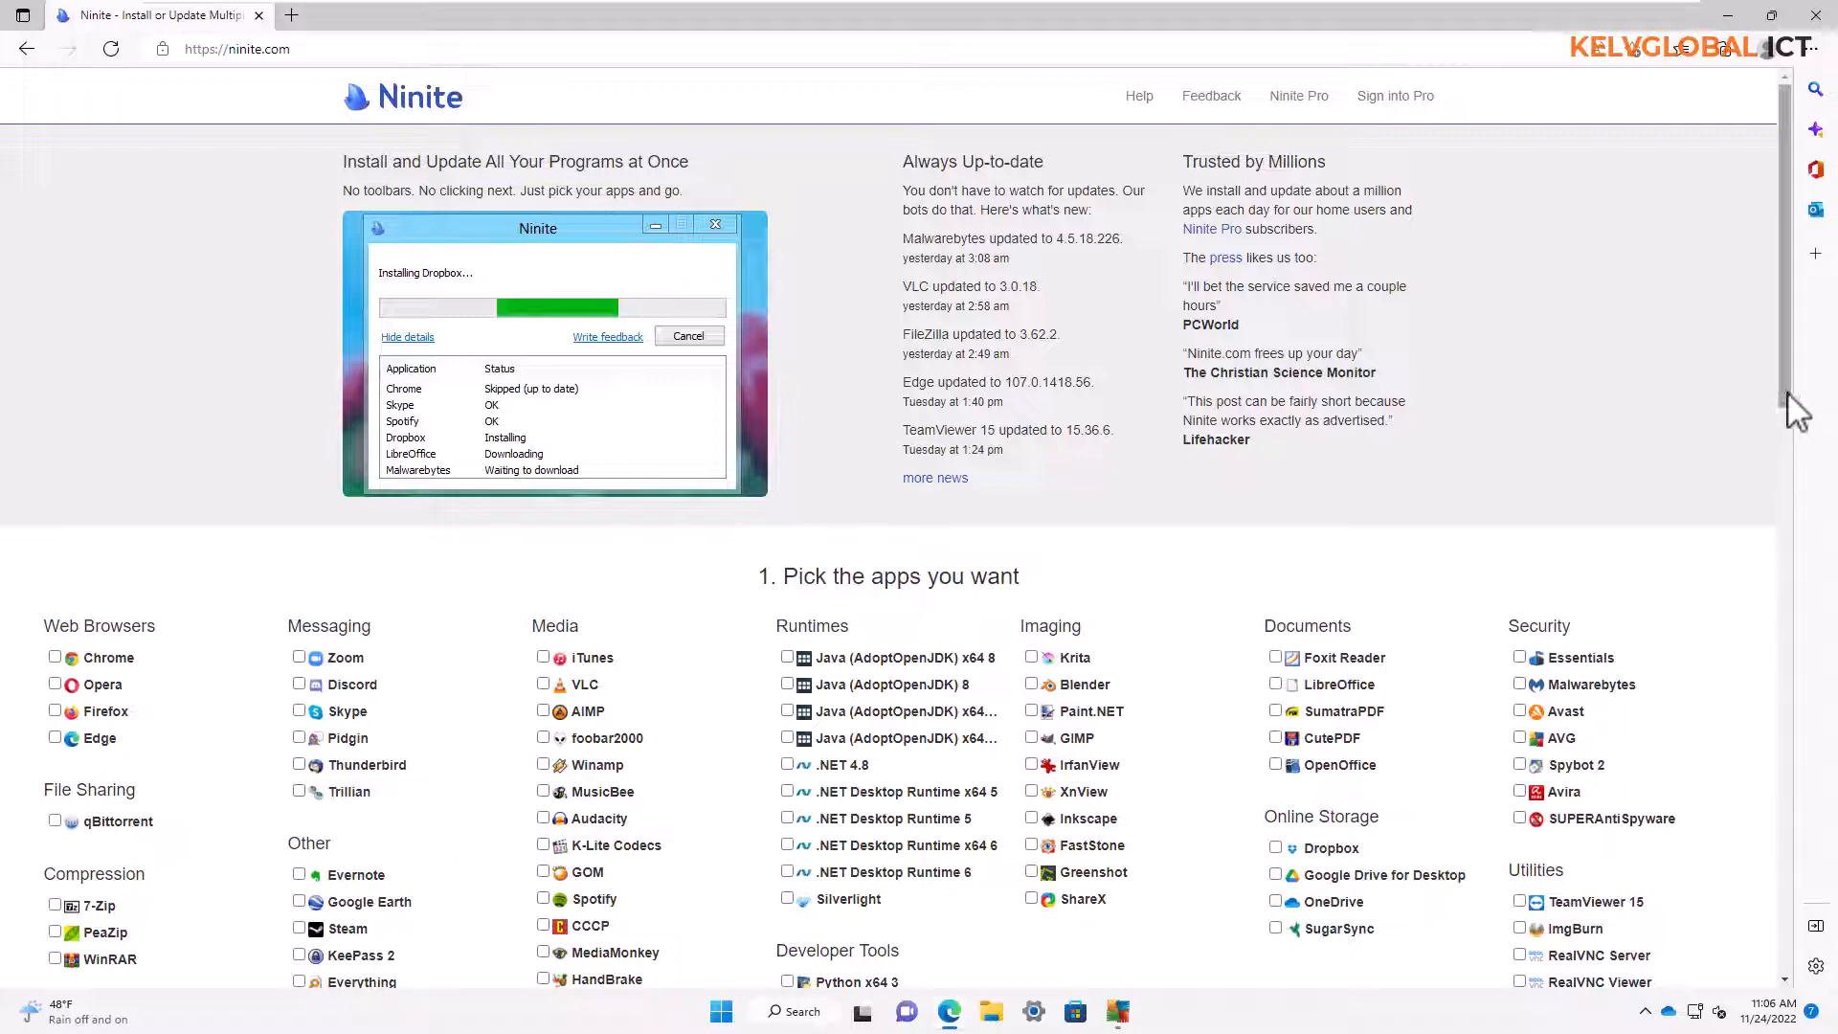
scroll(1781, 459, down, 2)
scroll(1777, 475, down, 2)
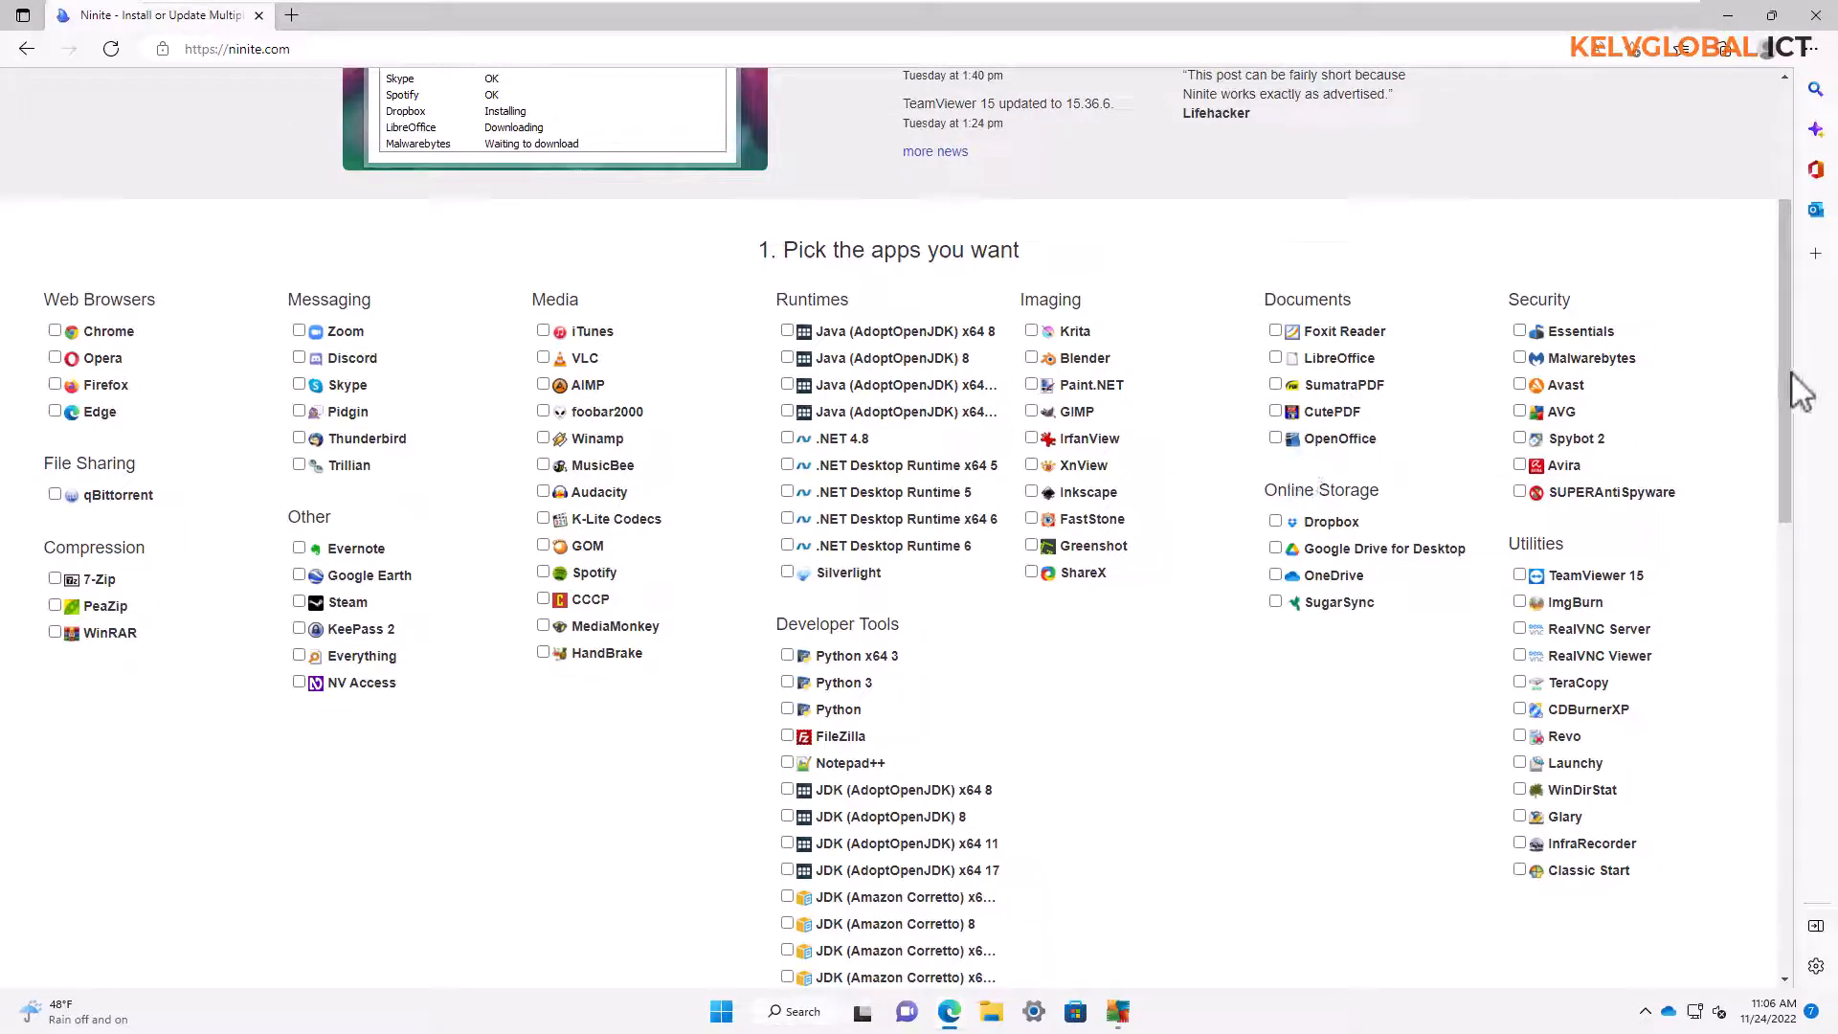
drag(1784, 399, 1781, 552)
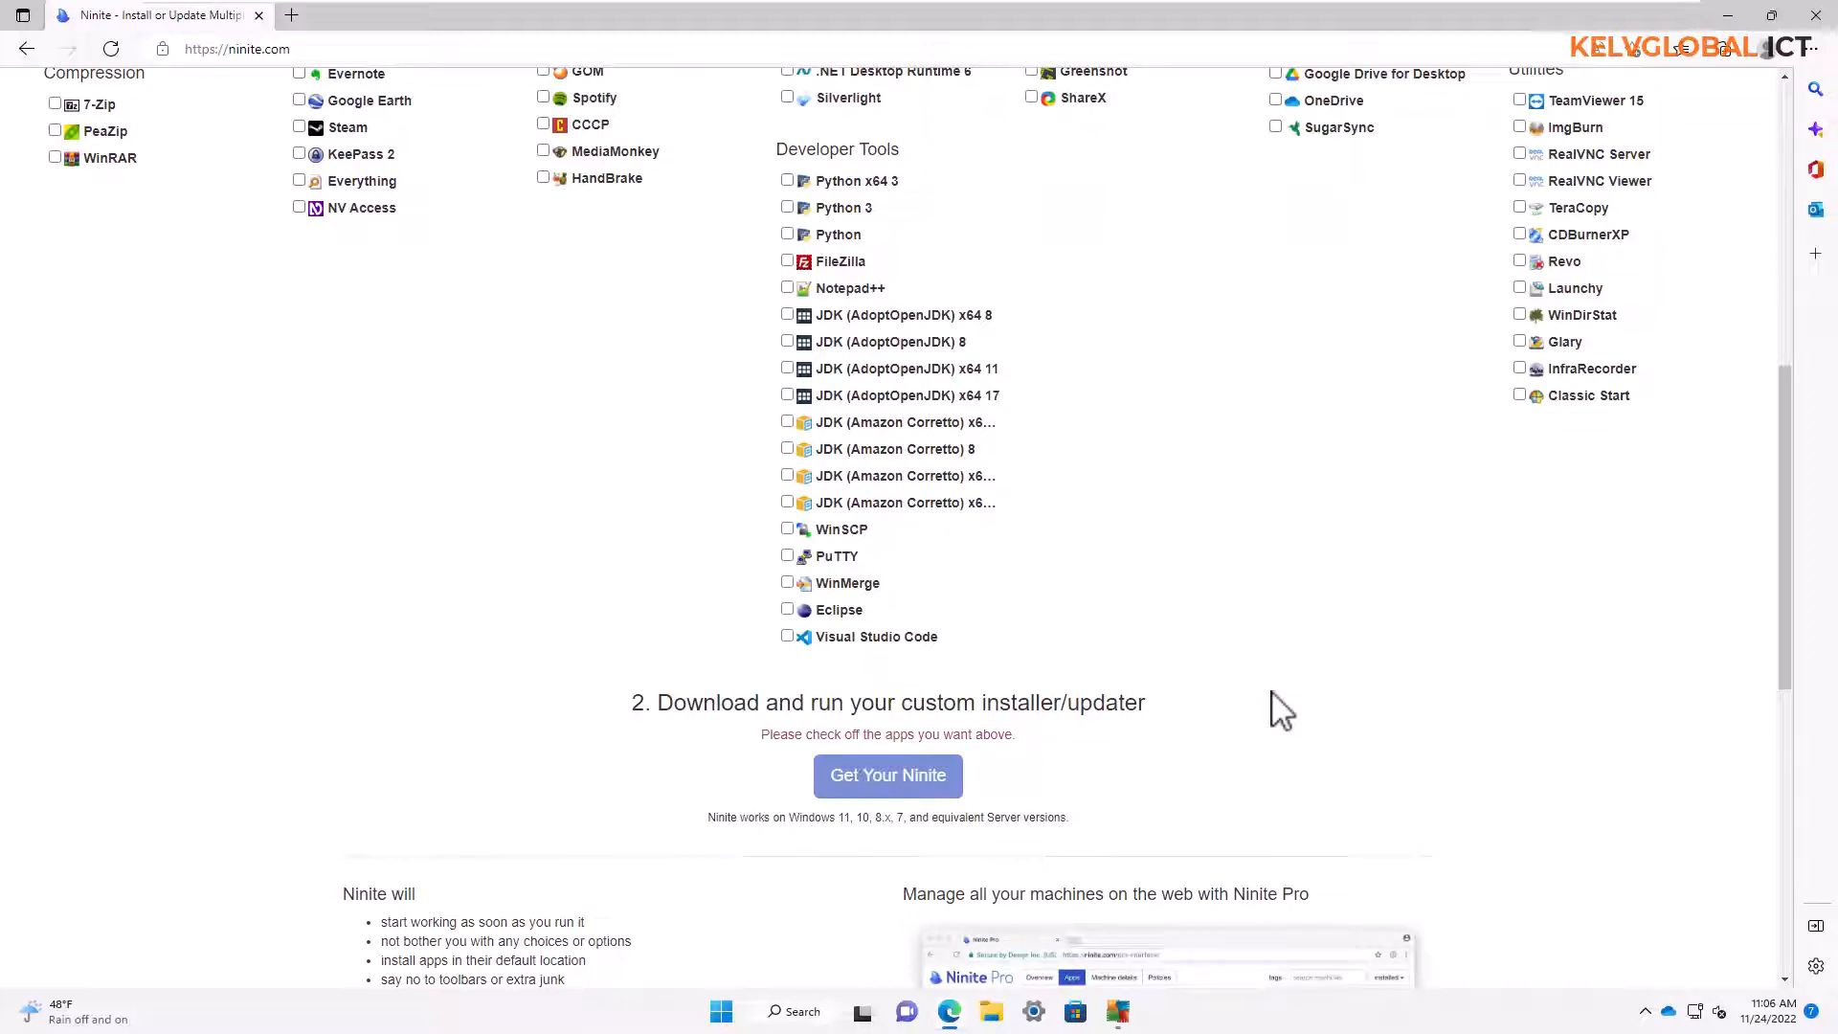
click(1818, 16)
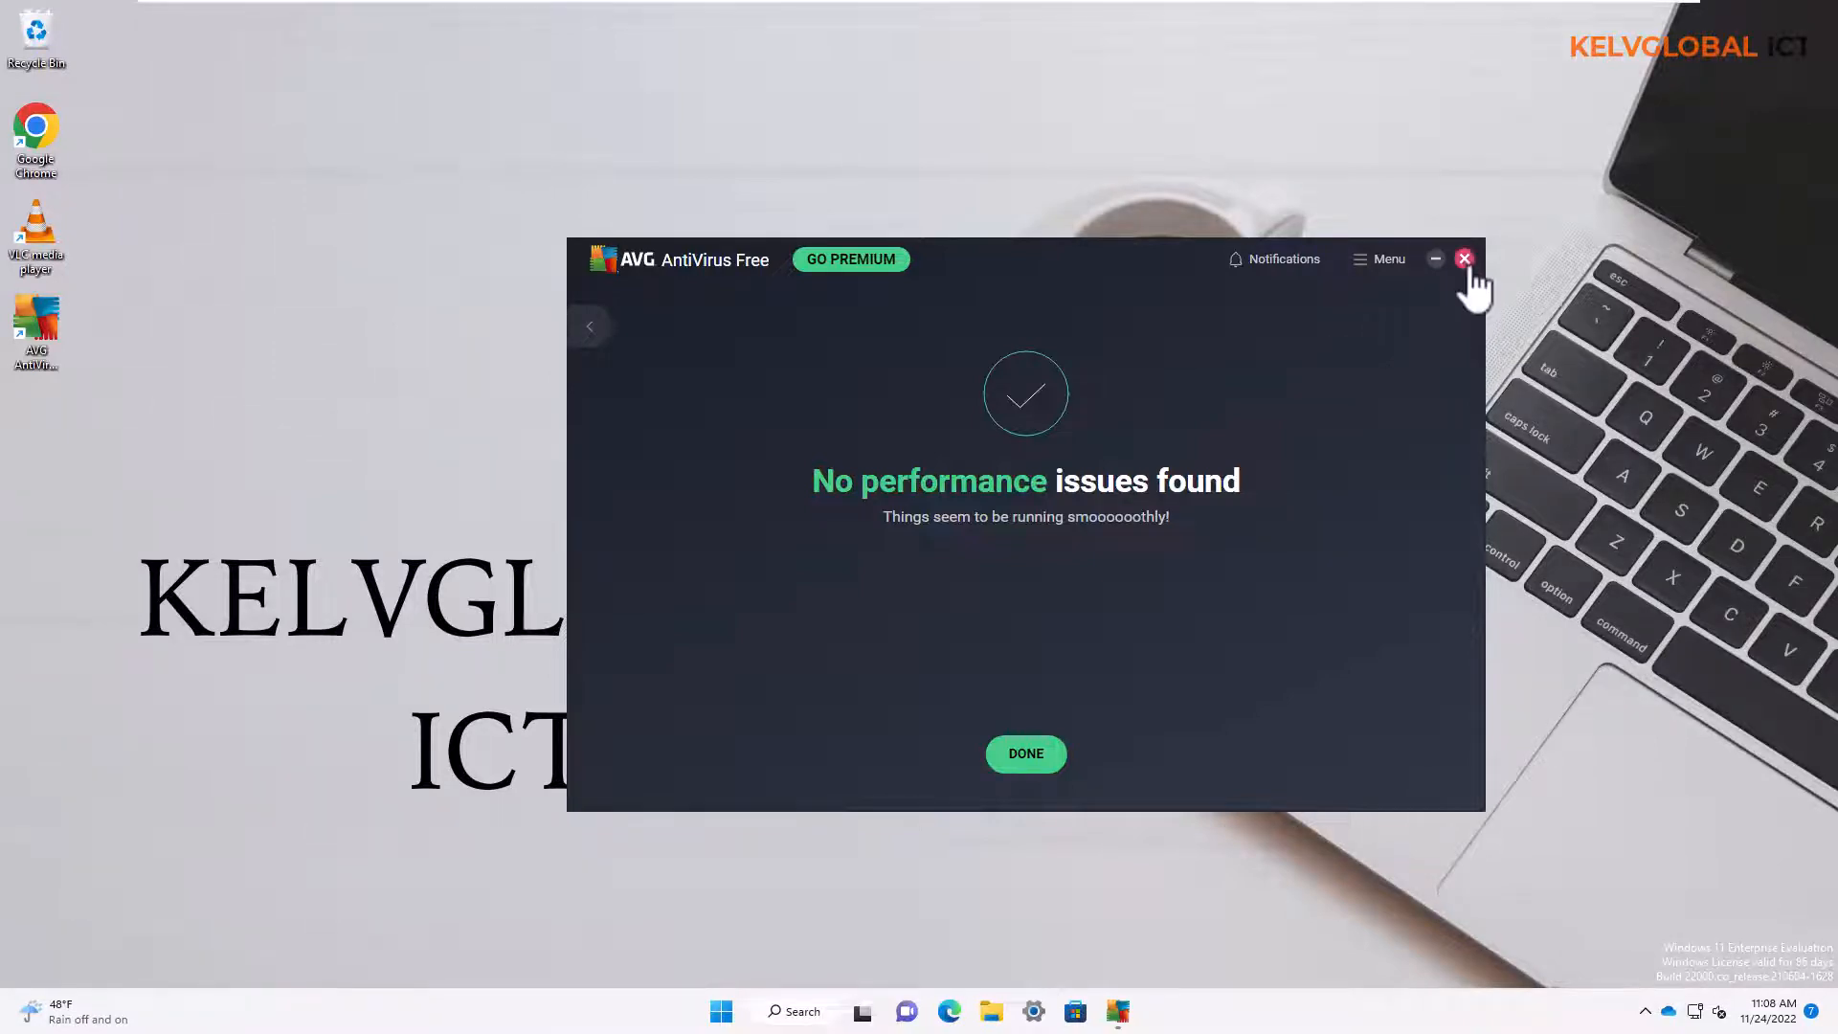
Close AVG AntiVirus and open Windows Security in a maximized window
click(1465, 259)
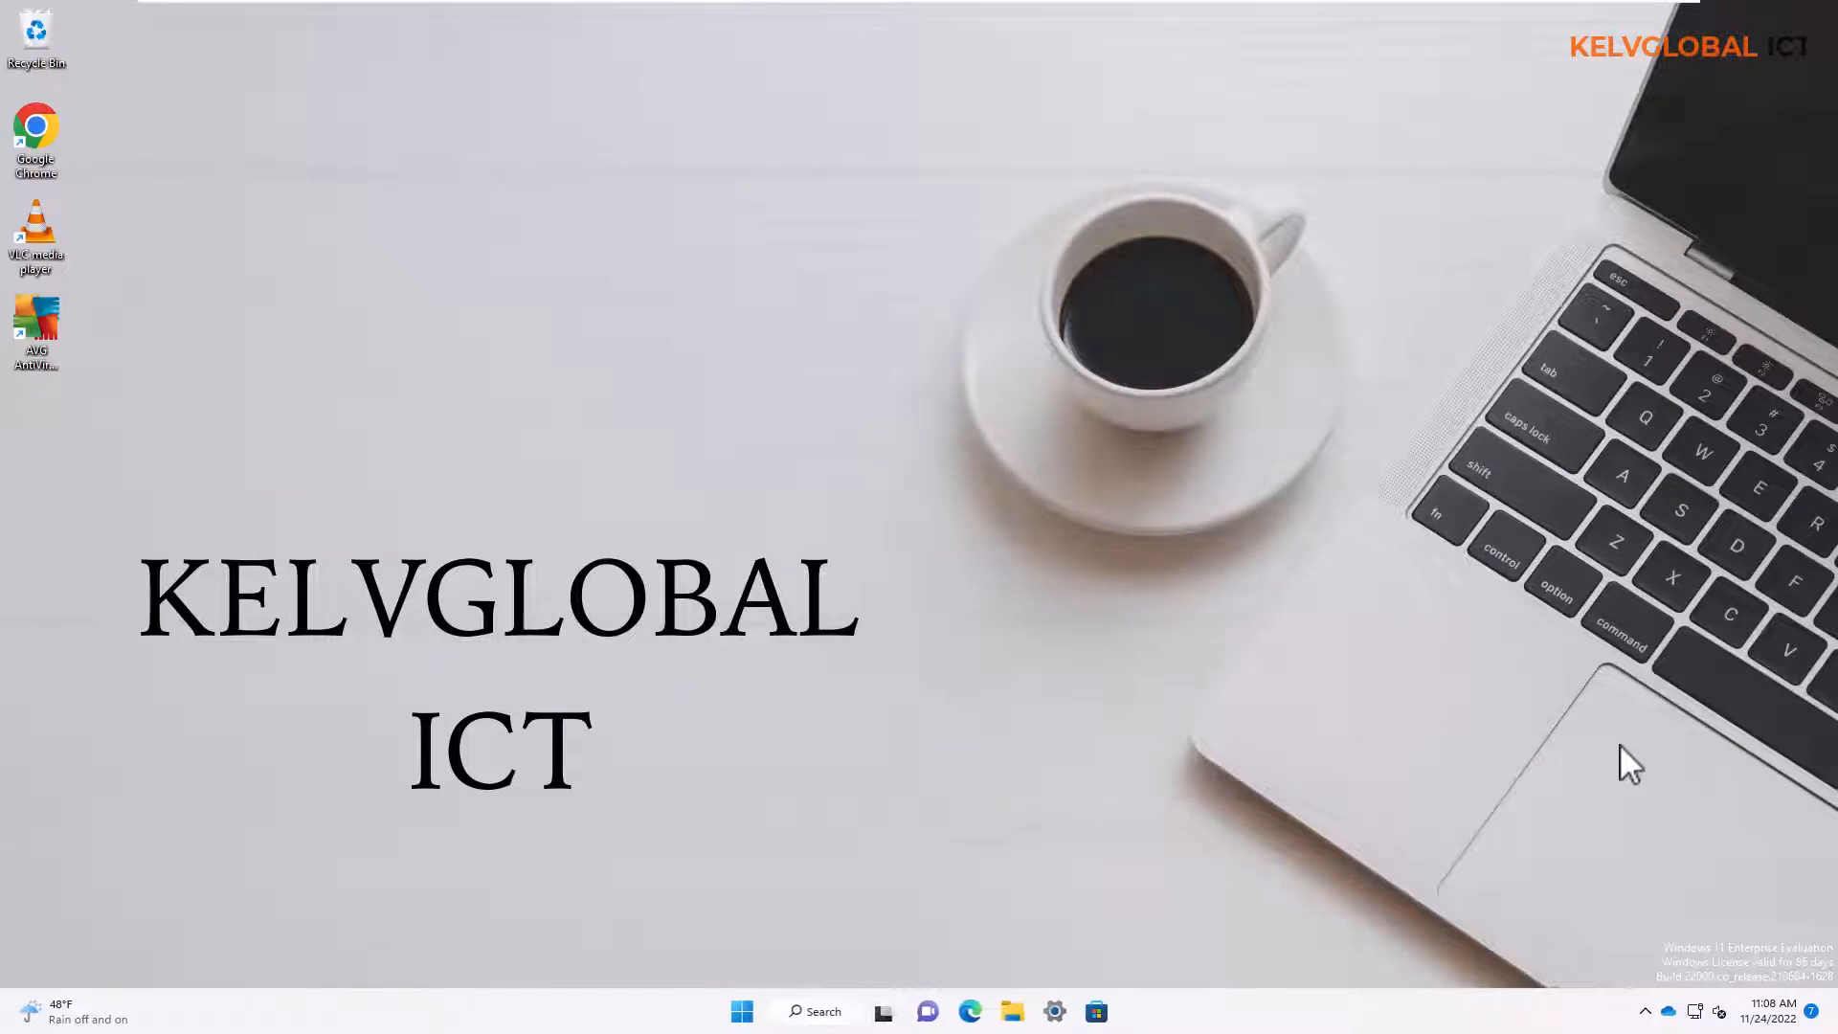
click(1643, 1013)
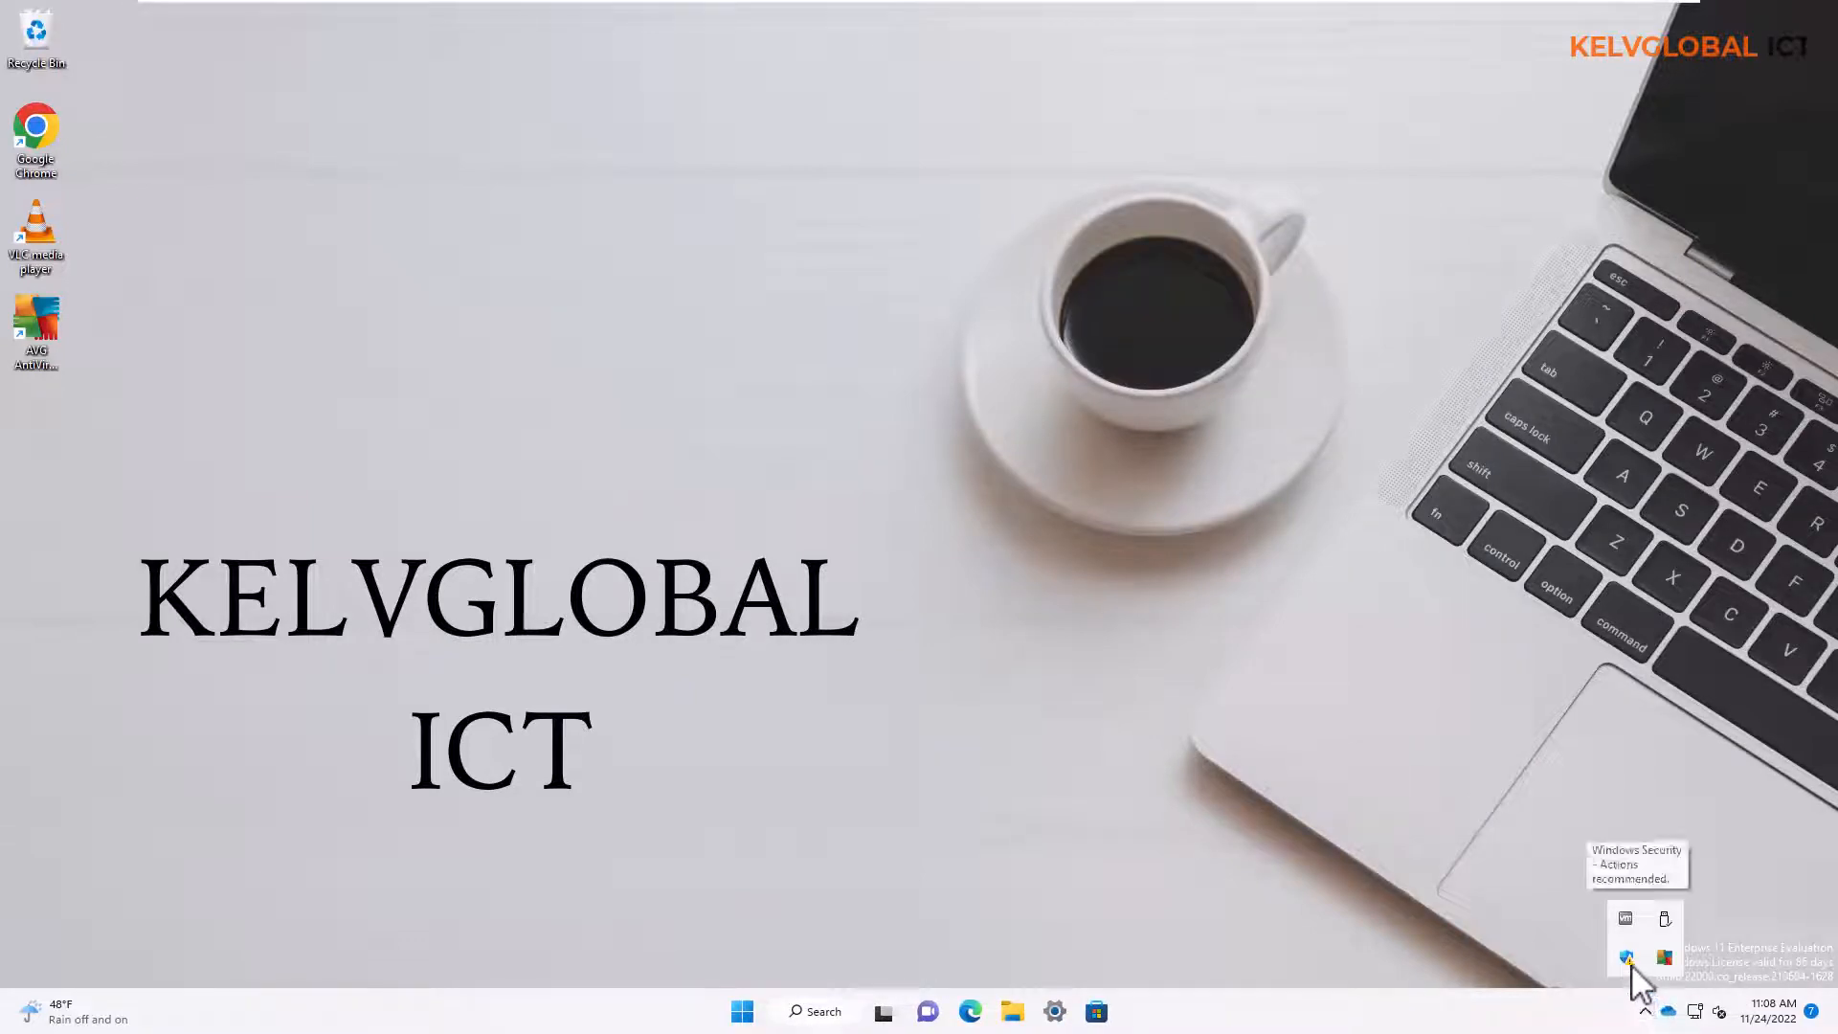
click(1627, 957)
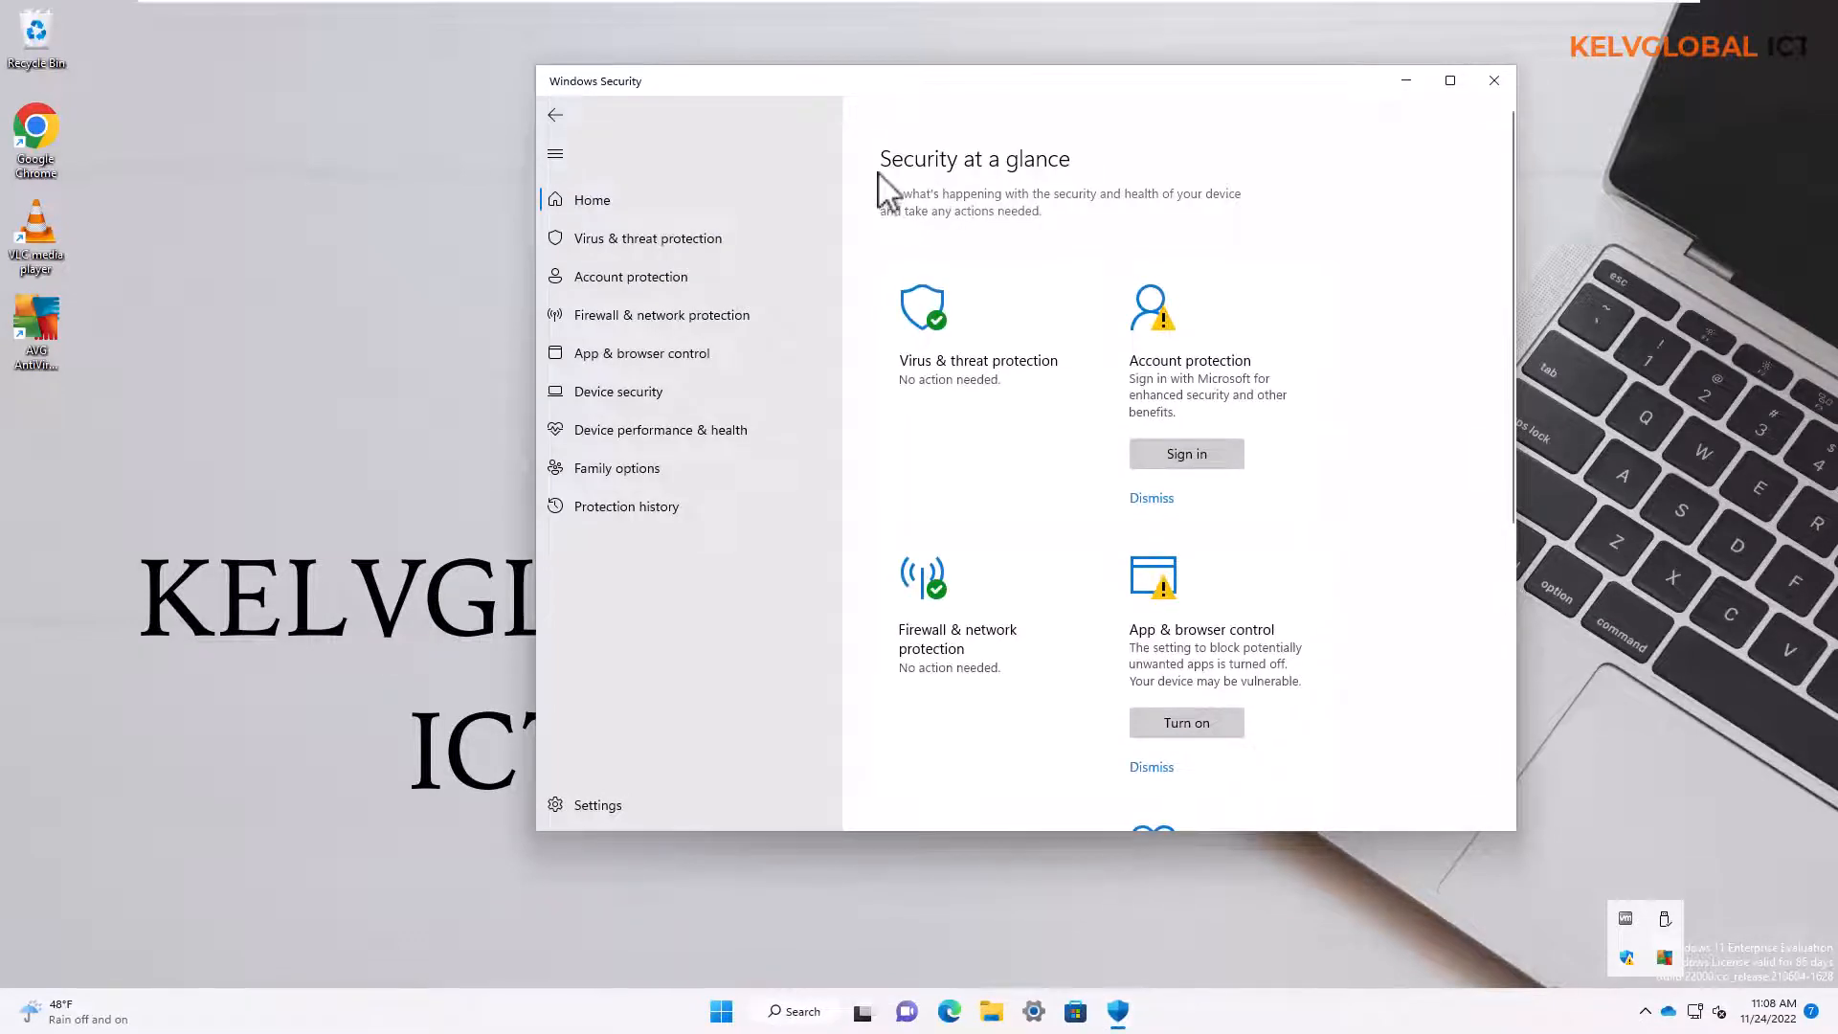
click(1451, 83)
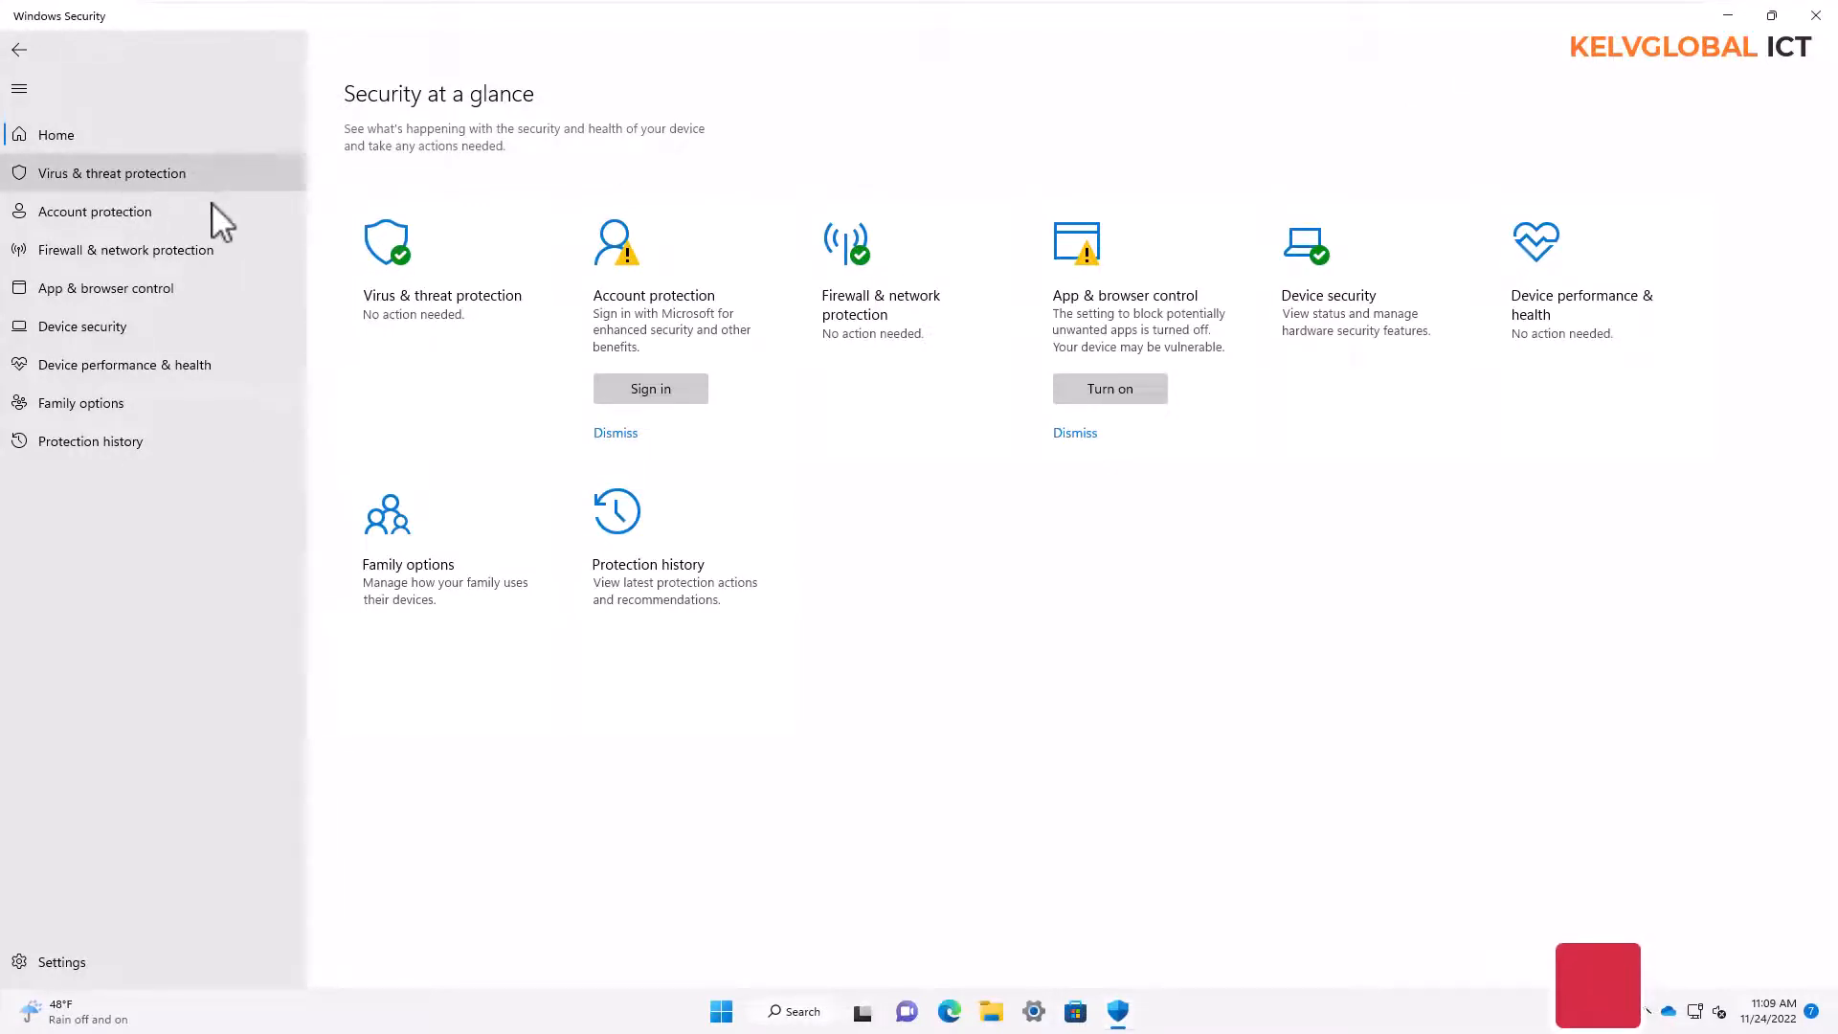
Turn on periodic scanning in the Microsoft Defender Antivirus options for virus and threat protection, and allow the change
click(131, 172)
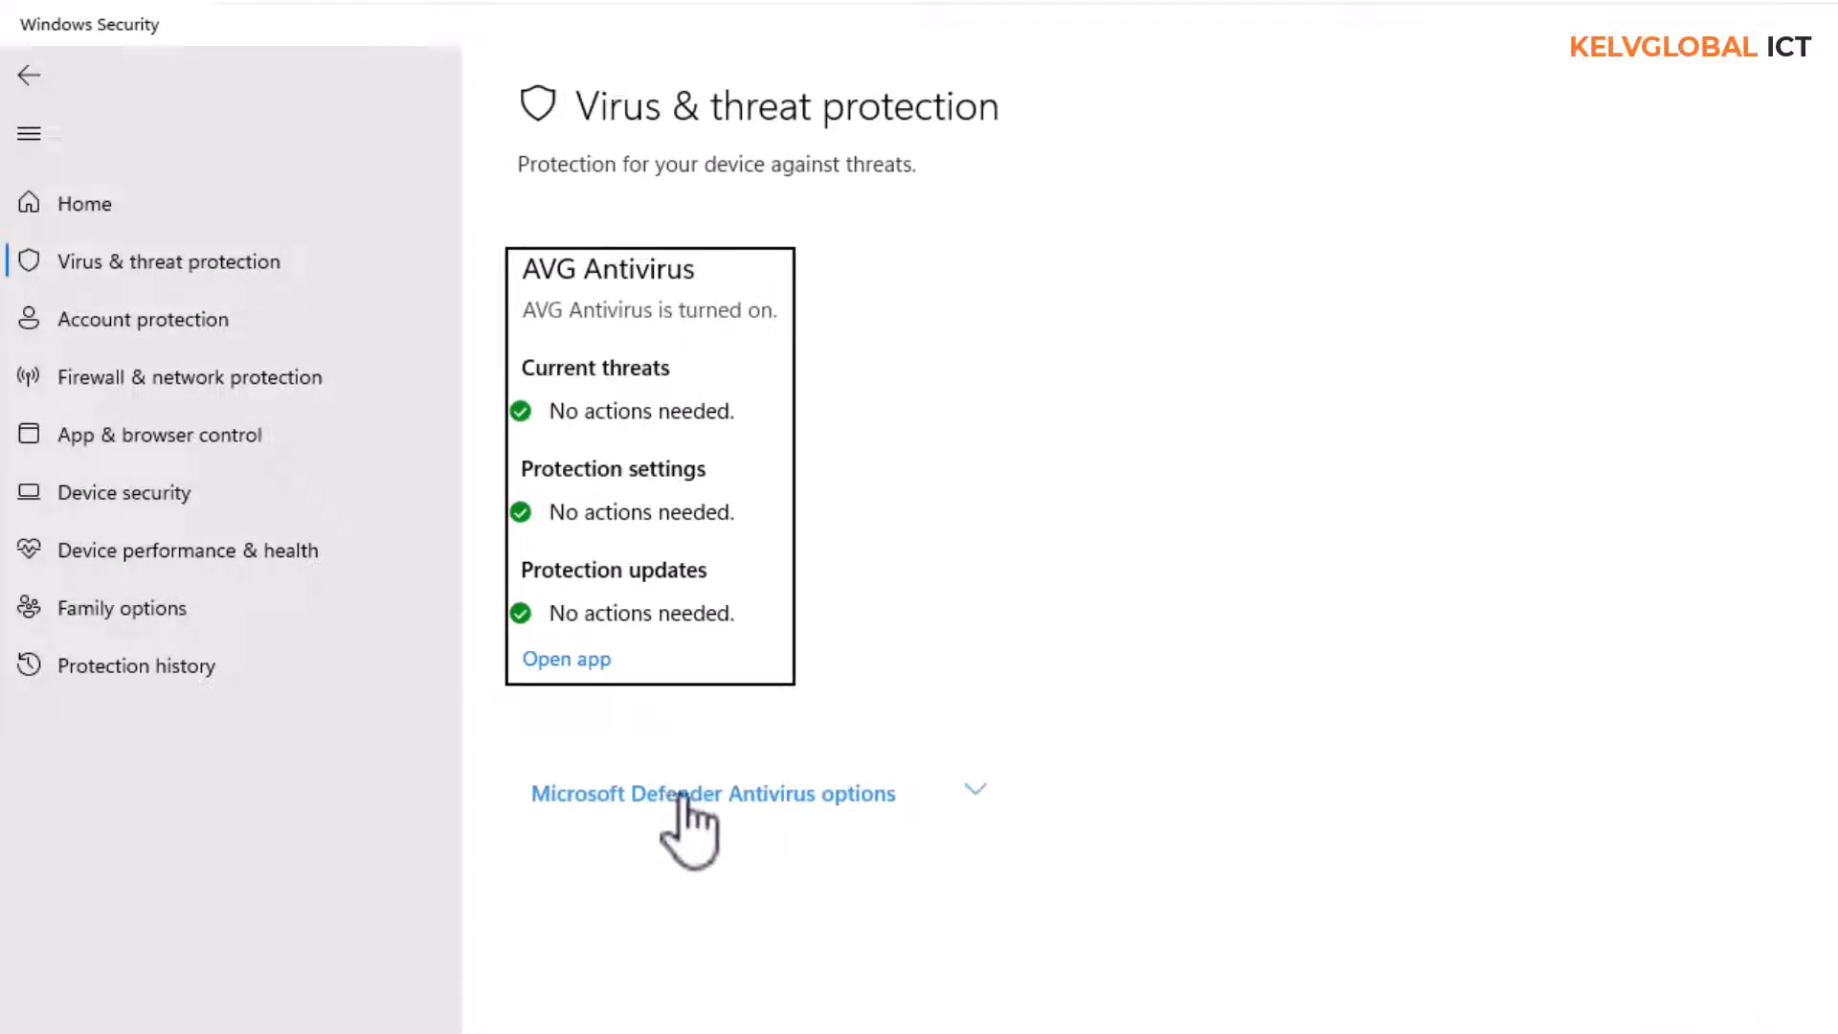
click(974, 792)
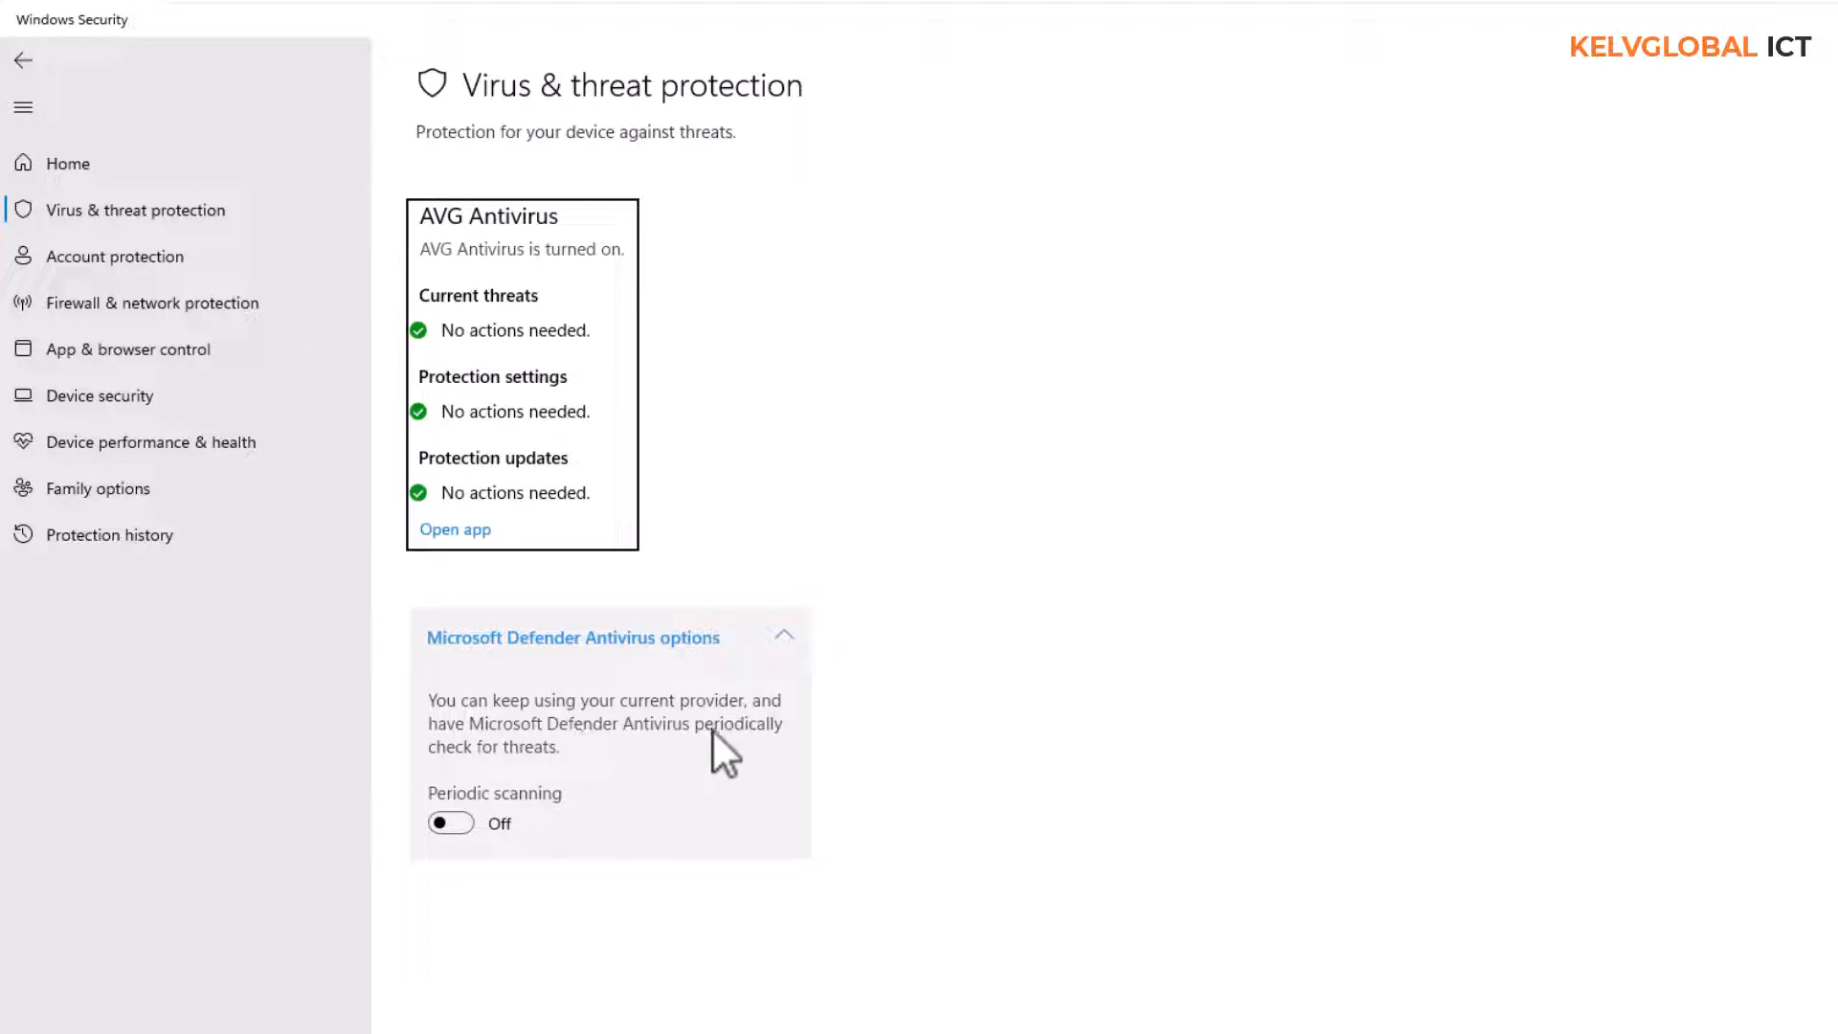
click(452, 822)
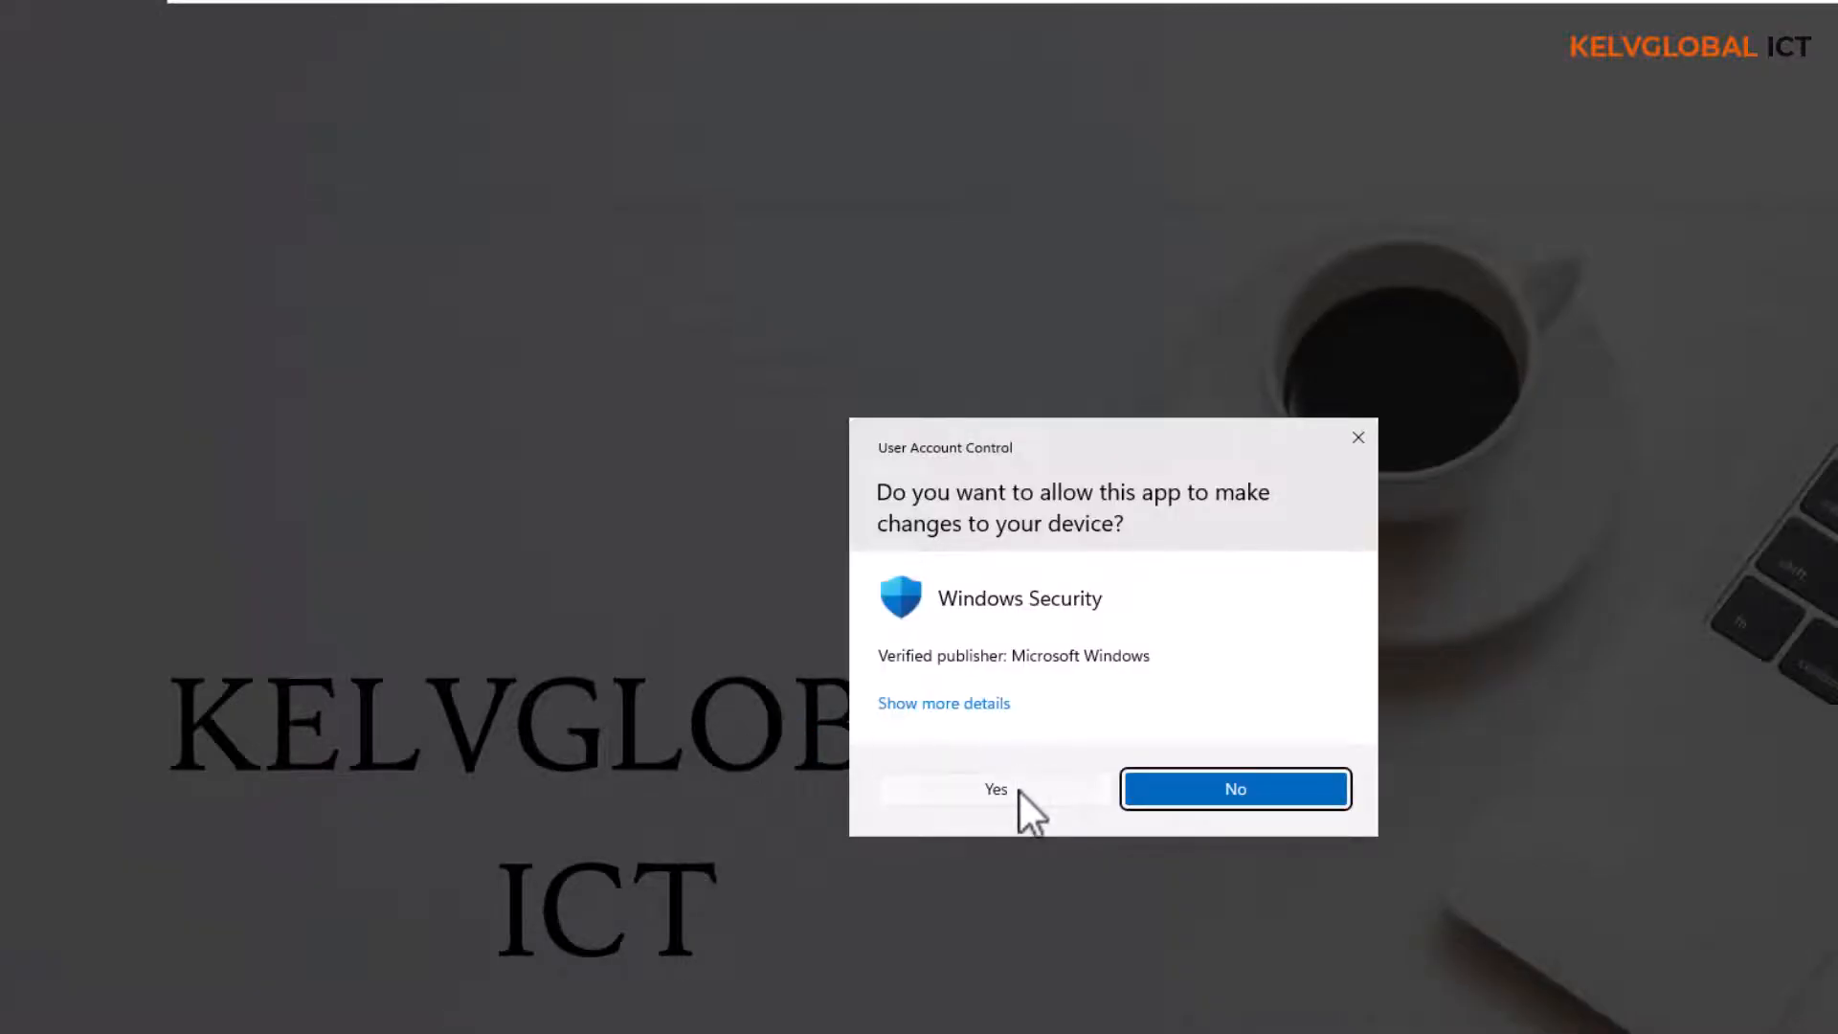
click(1020, 790)
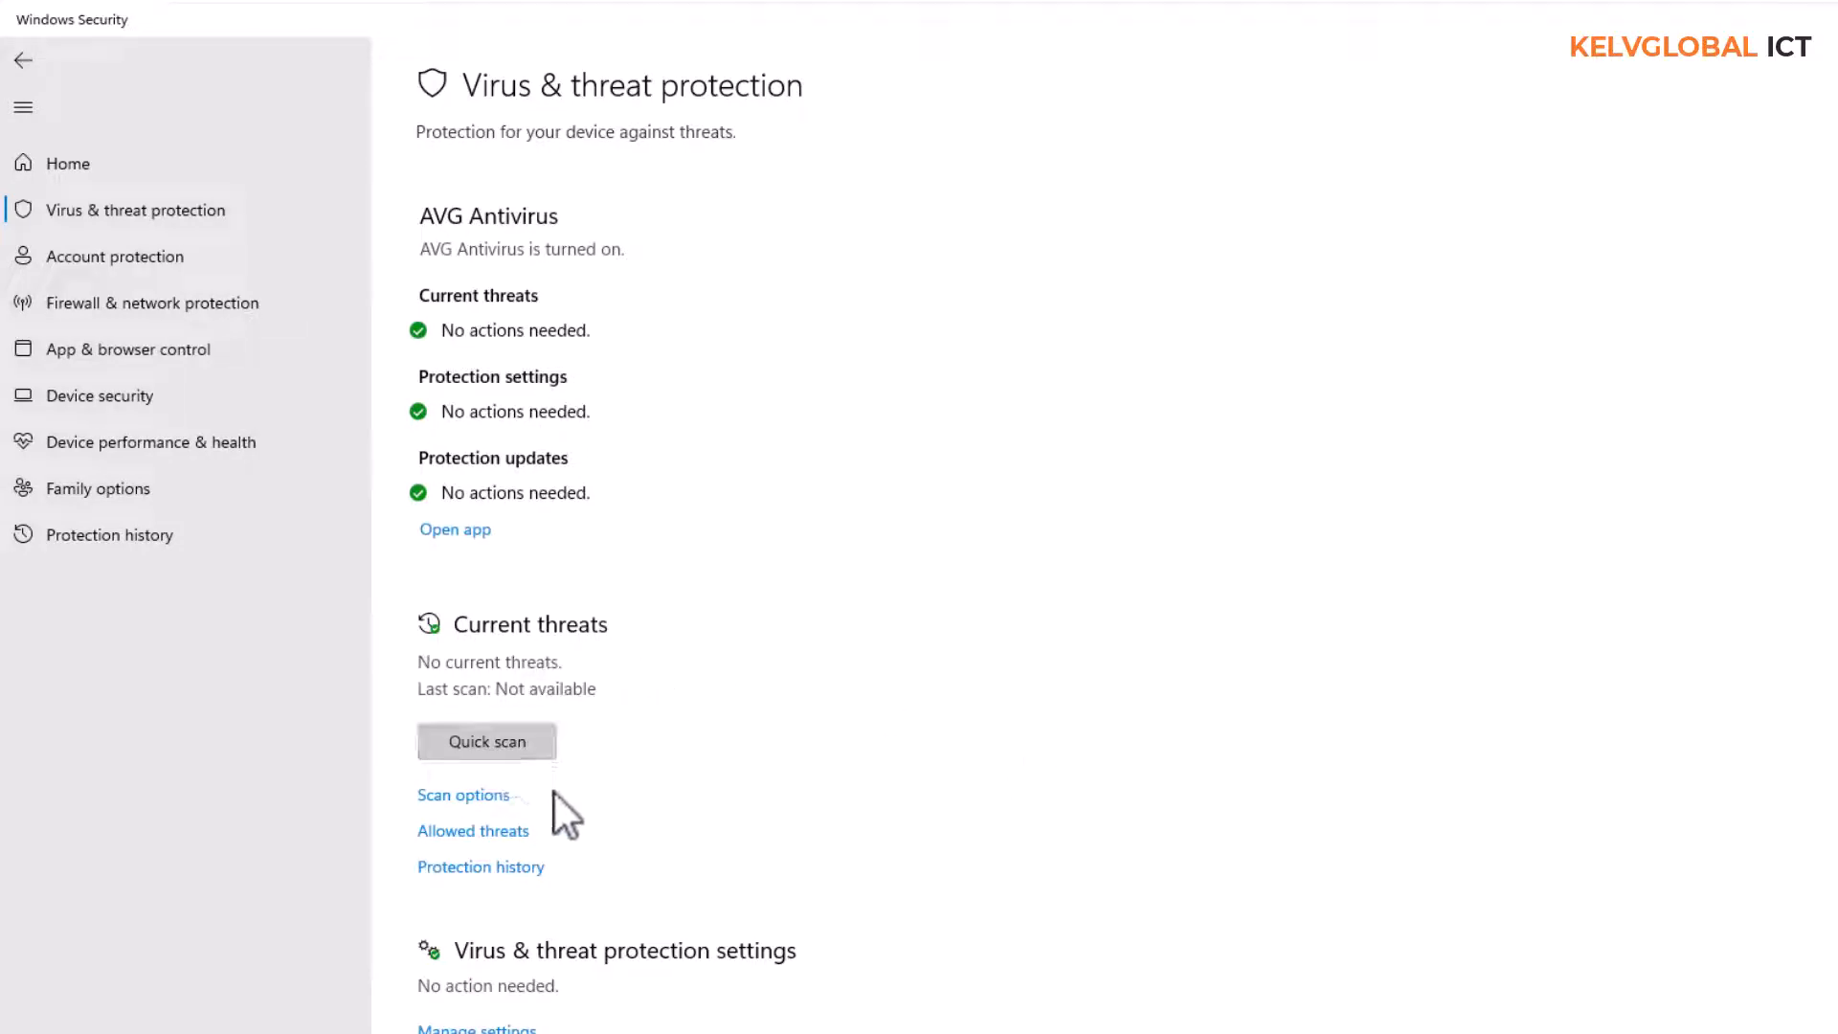
Review the scan options and the account protection, device security, device performance and health including storage capacity, and firewall and network protection pages
click(467, 795)
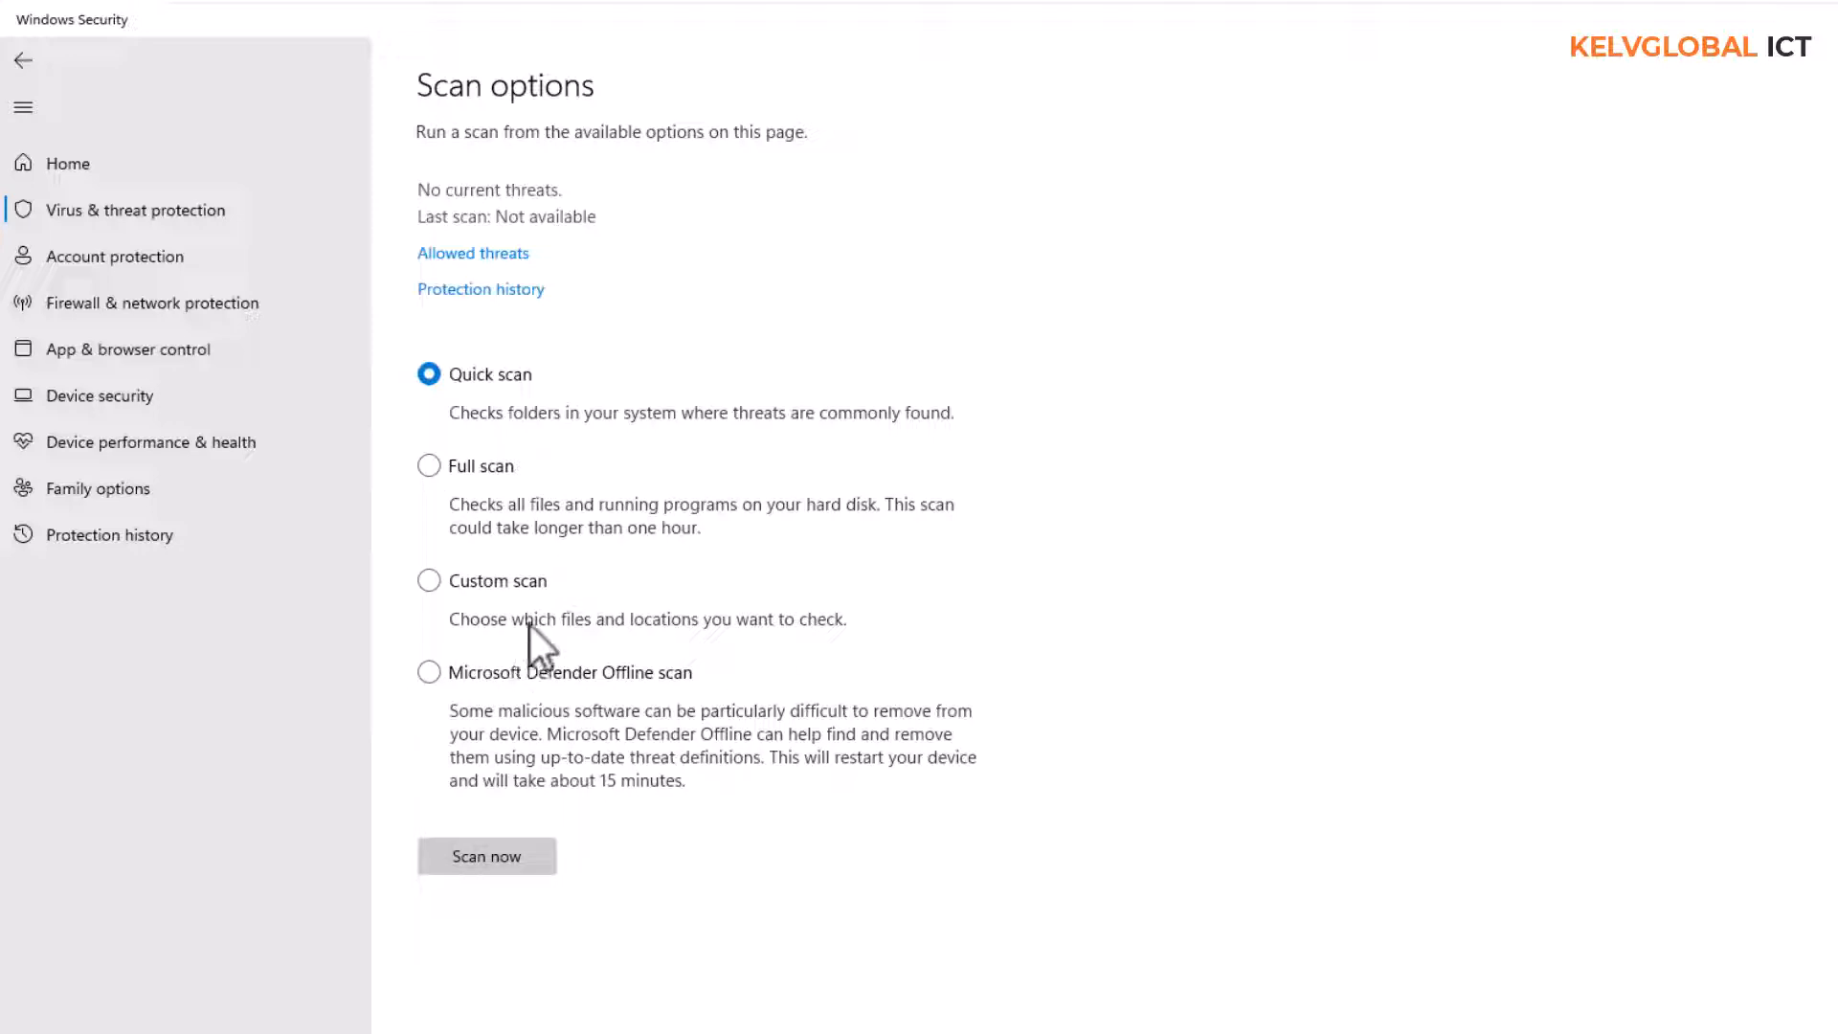
click(169, 256)
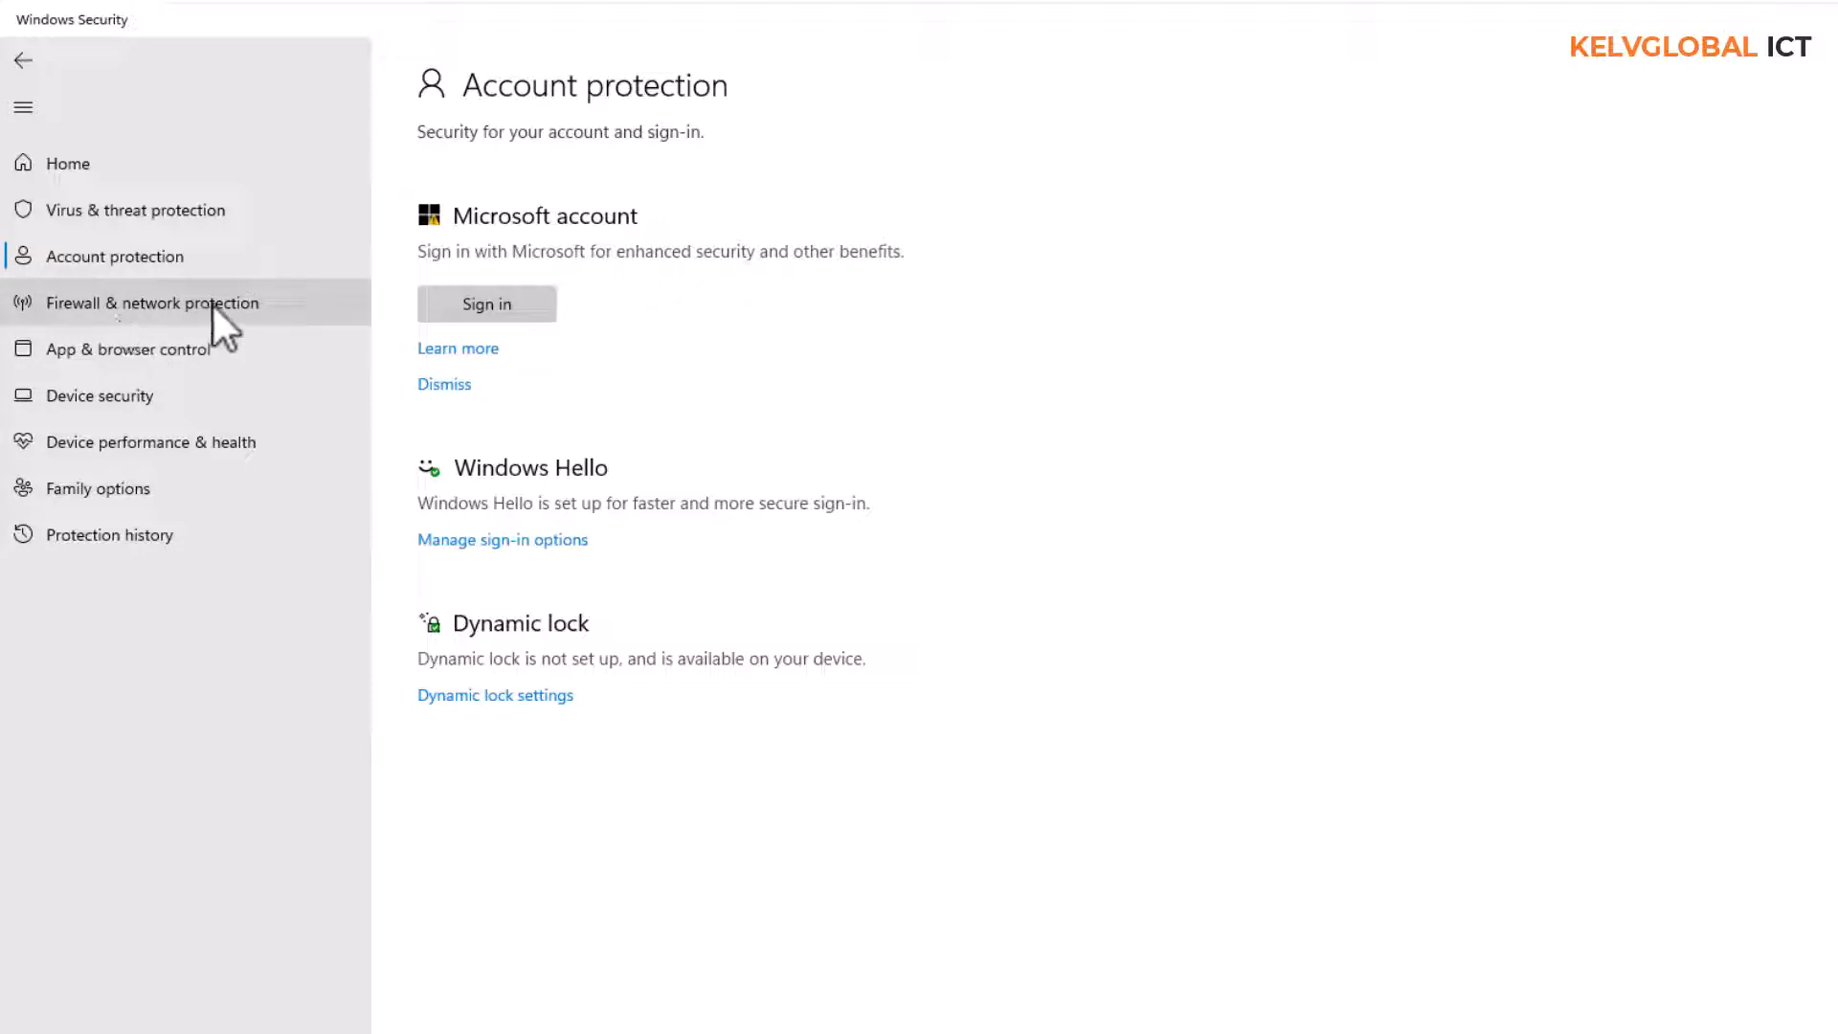
click(108, 391)
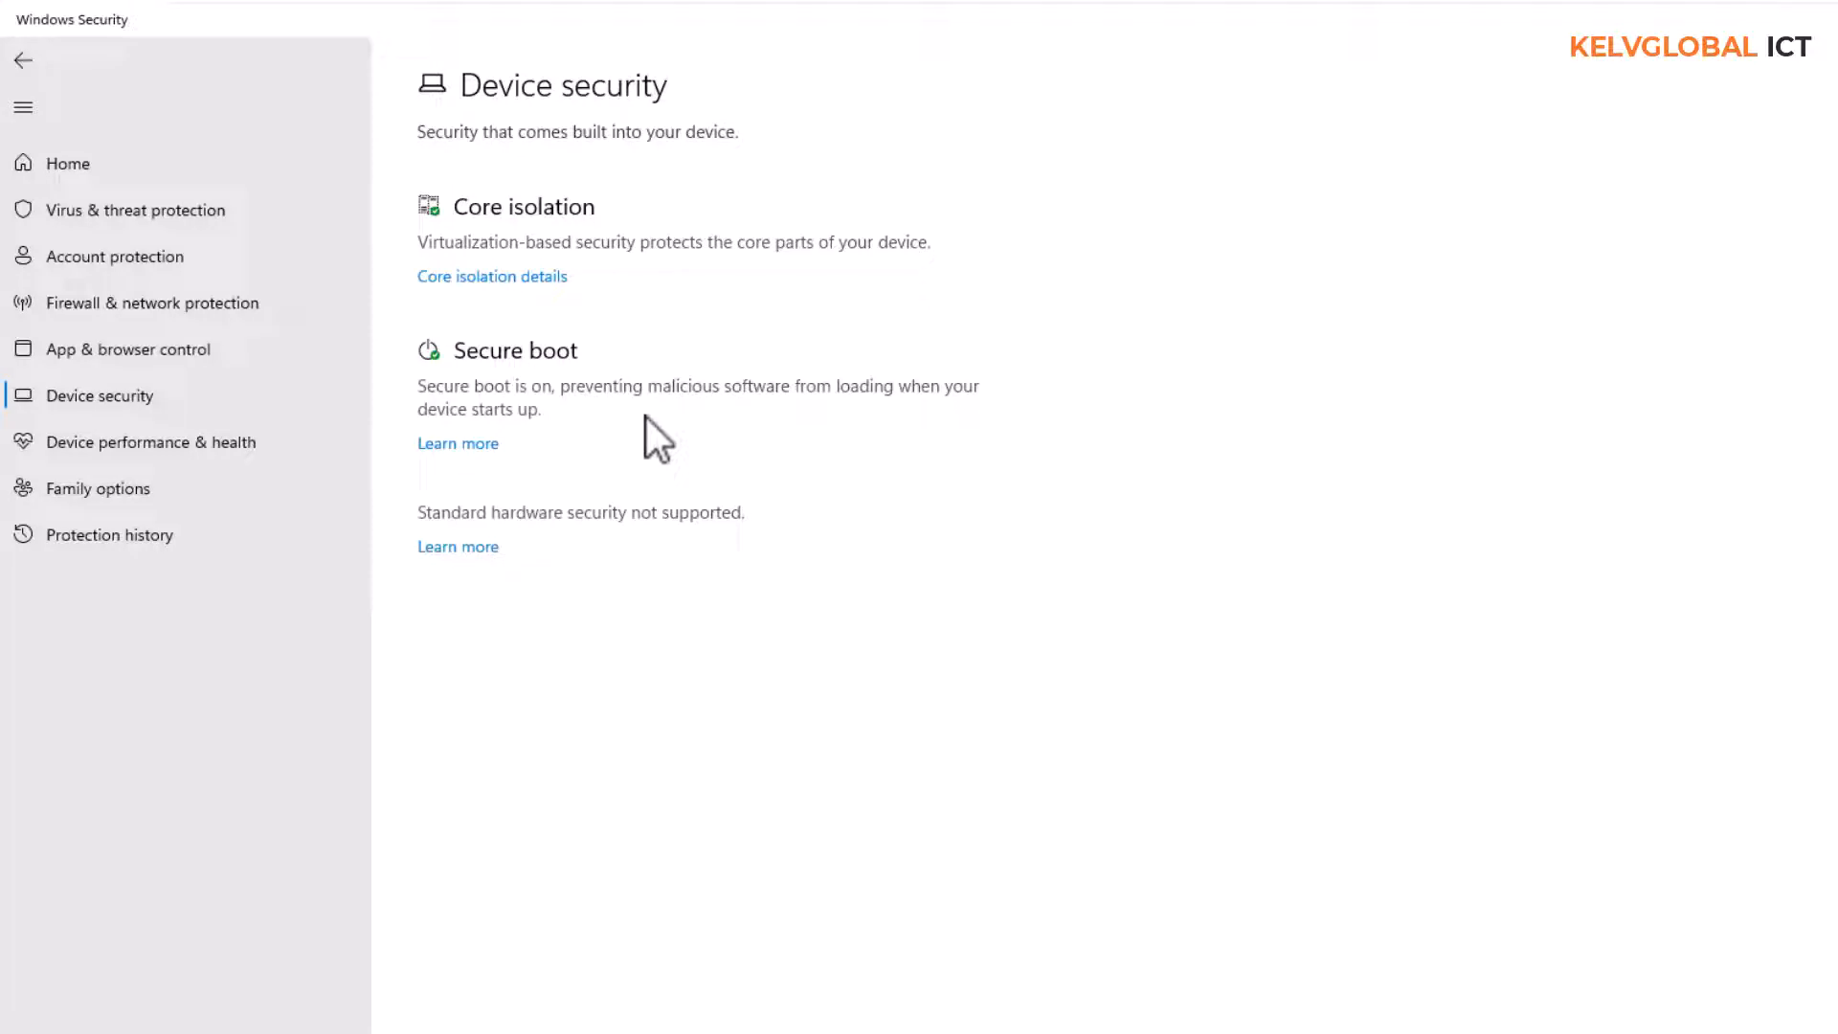
click(215, 440)
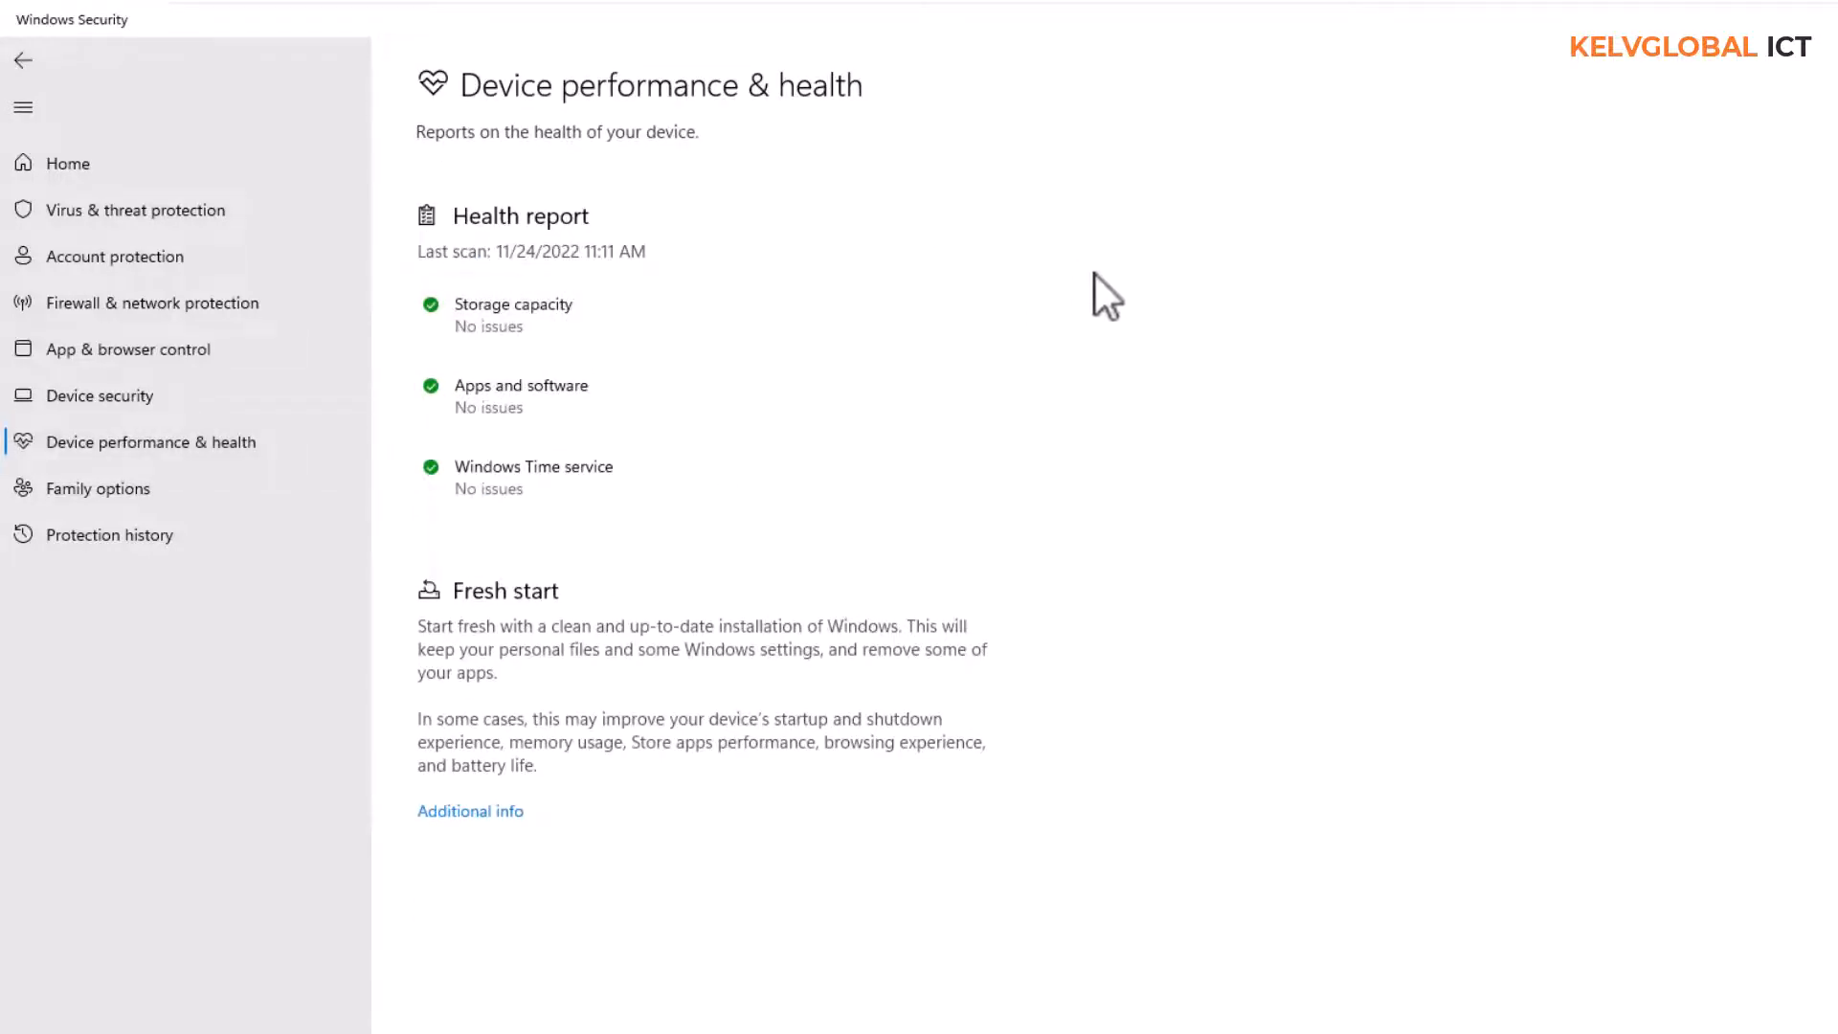
click(974, 316)
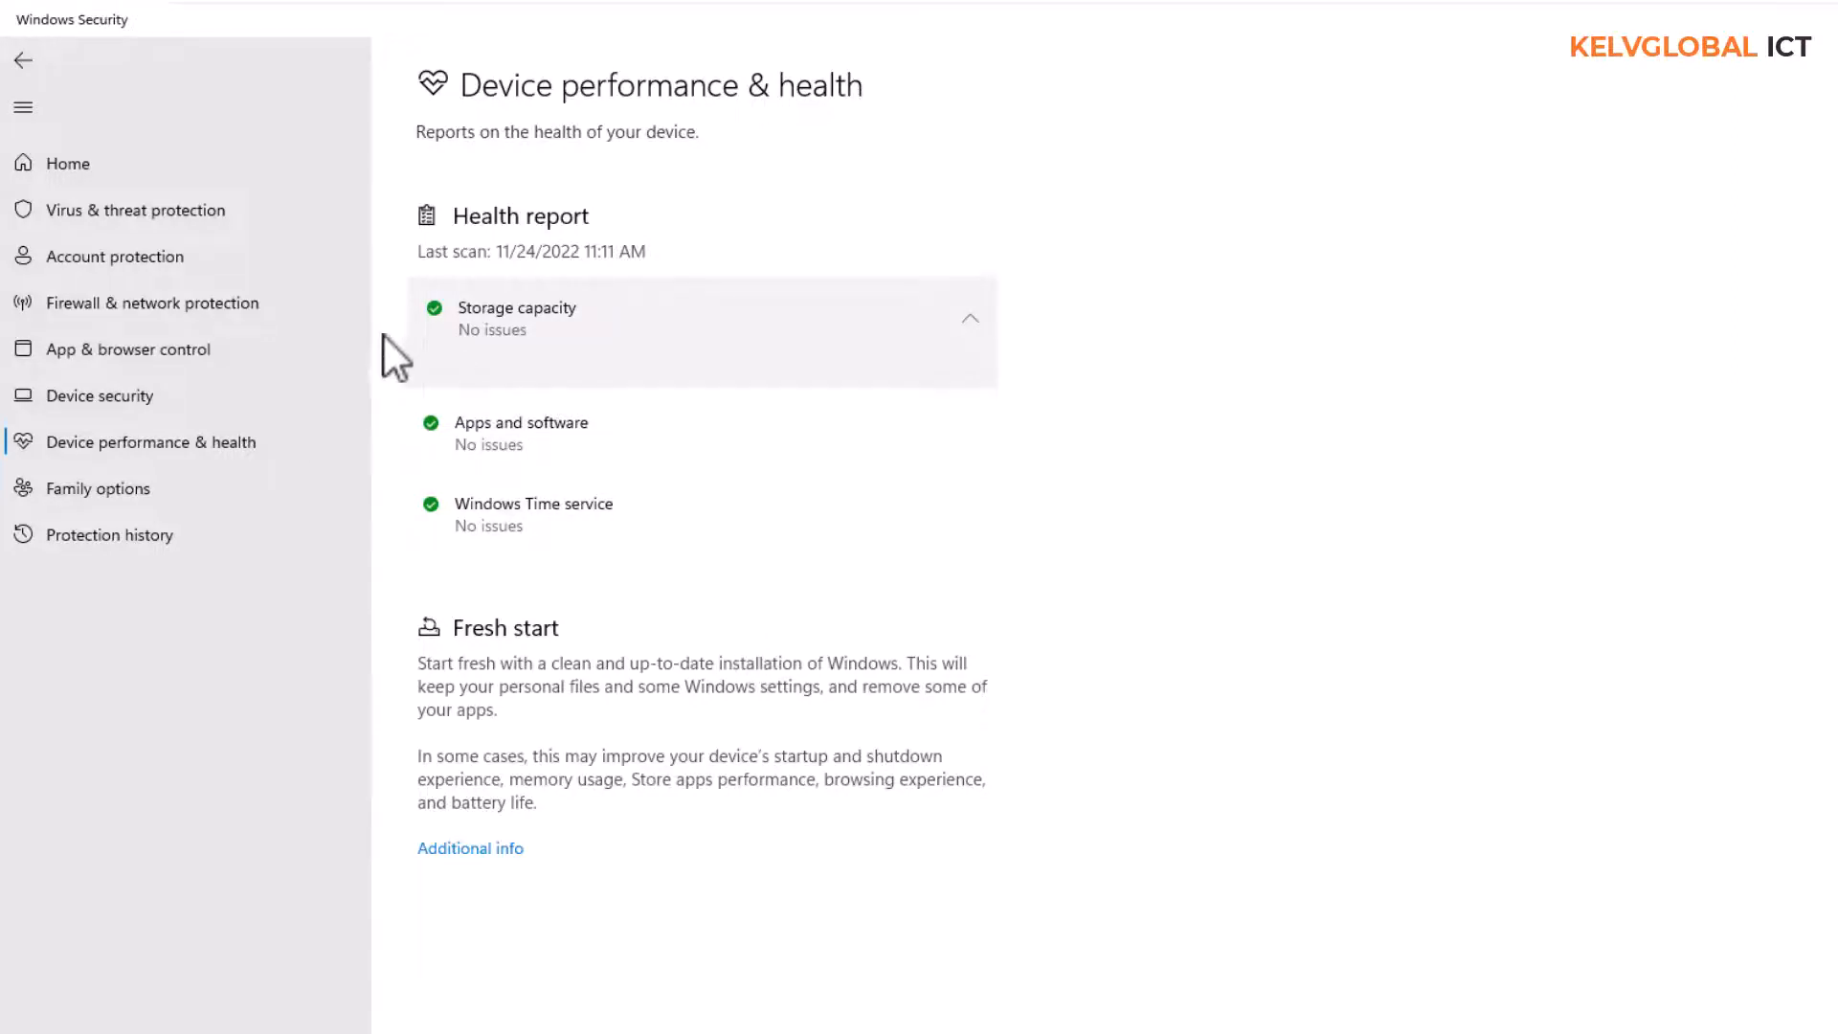
click(245, 314)
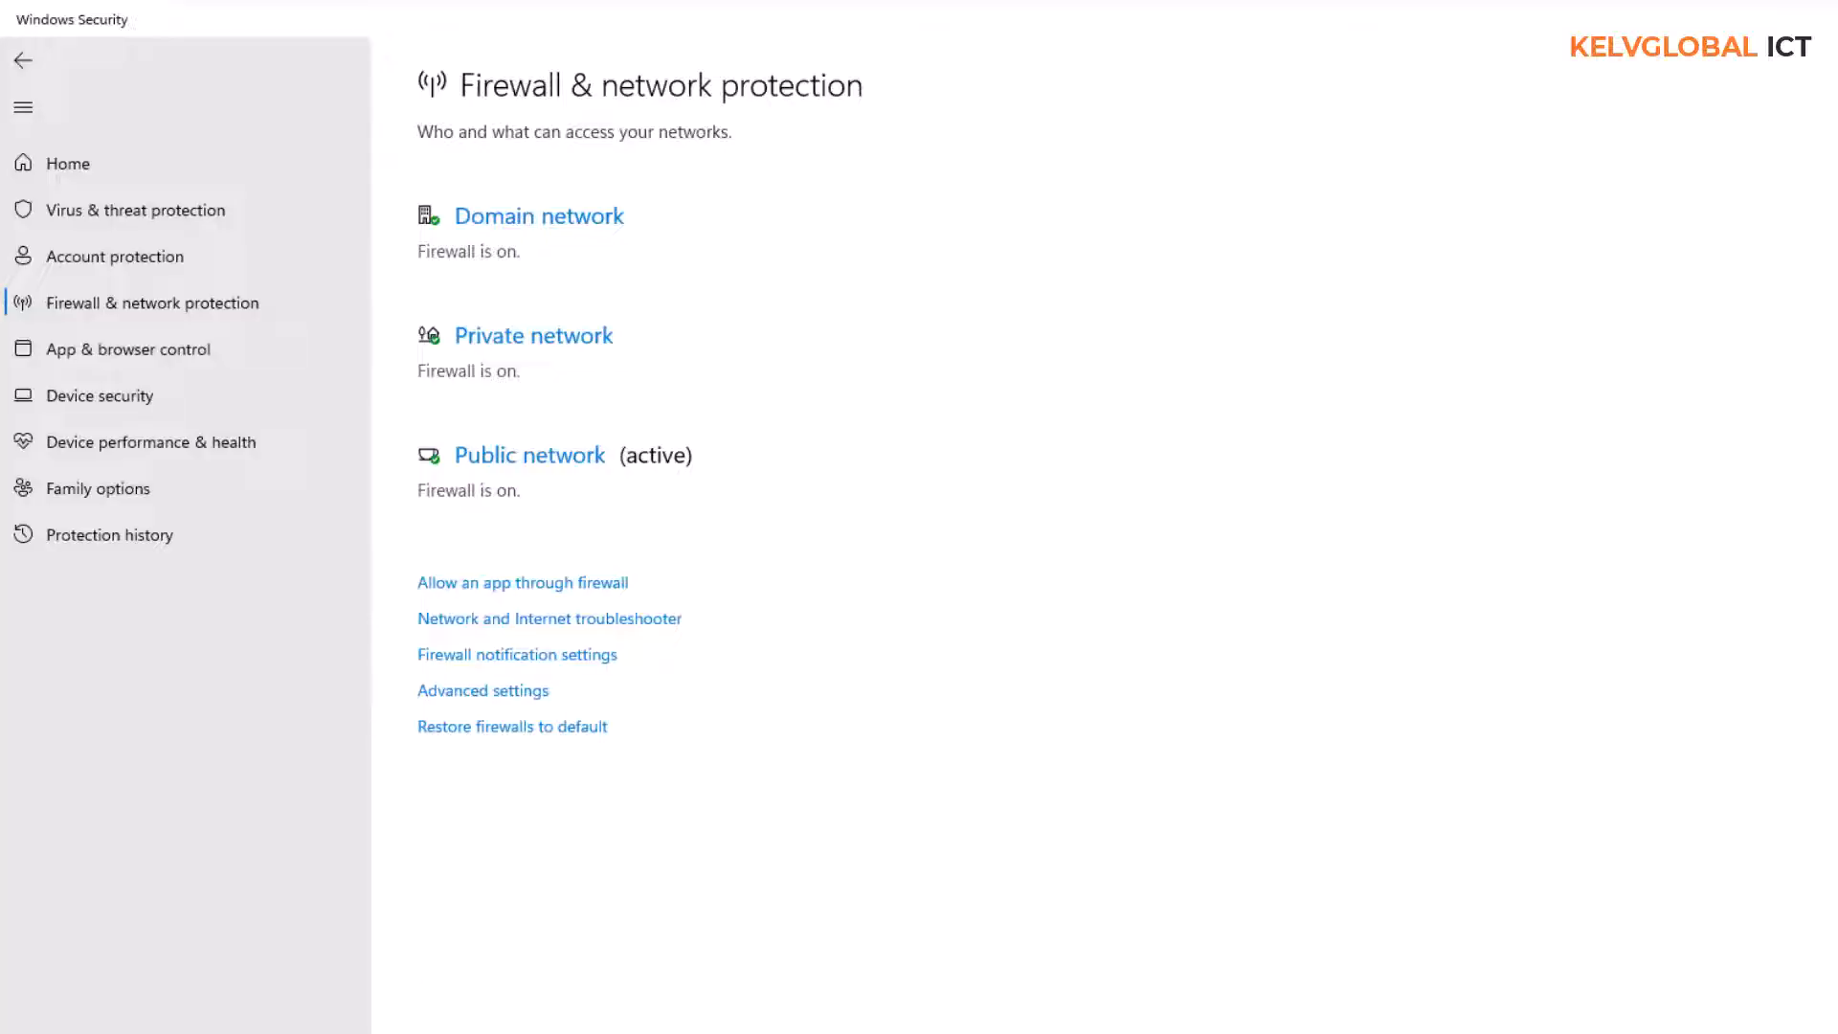
Open the Windows Defender Firewall page in Control Panel
click(1019, 1027)
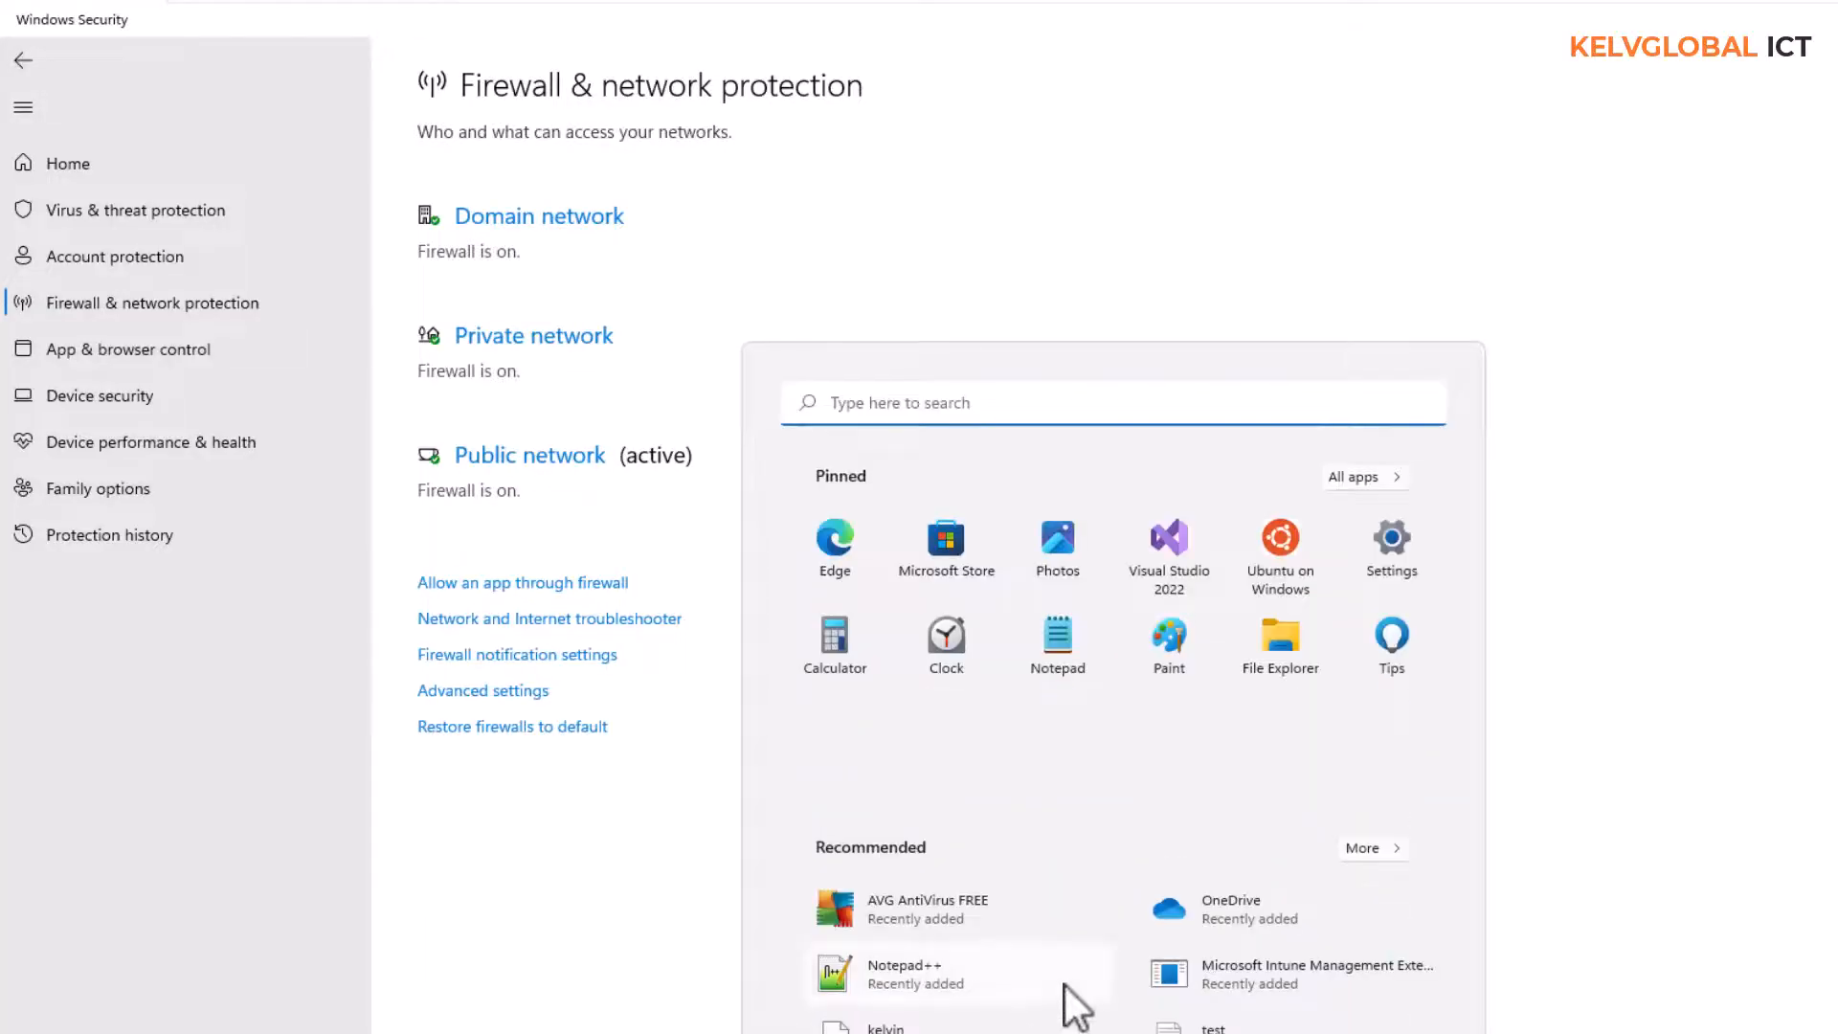
text(control)
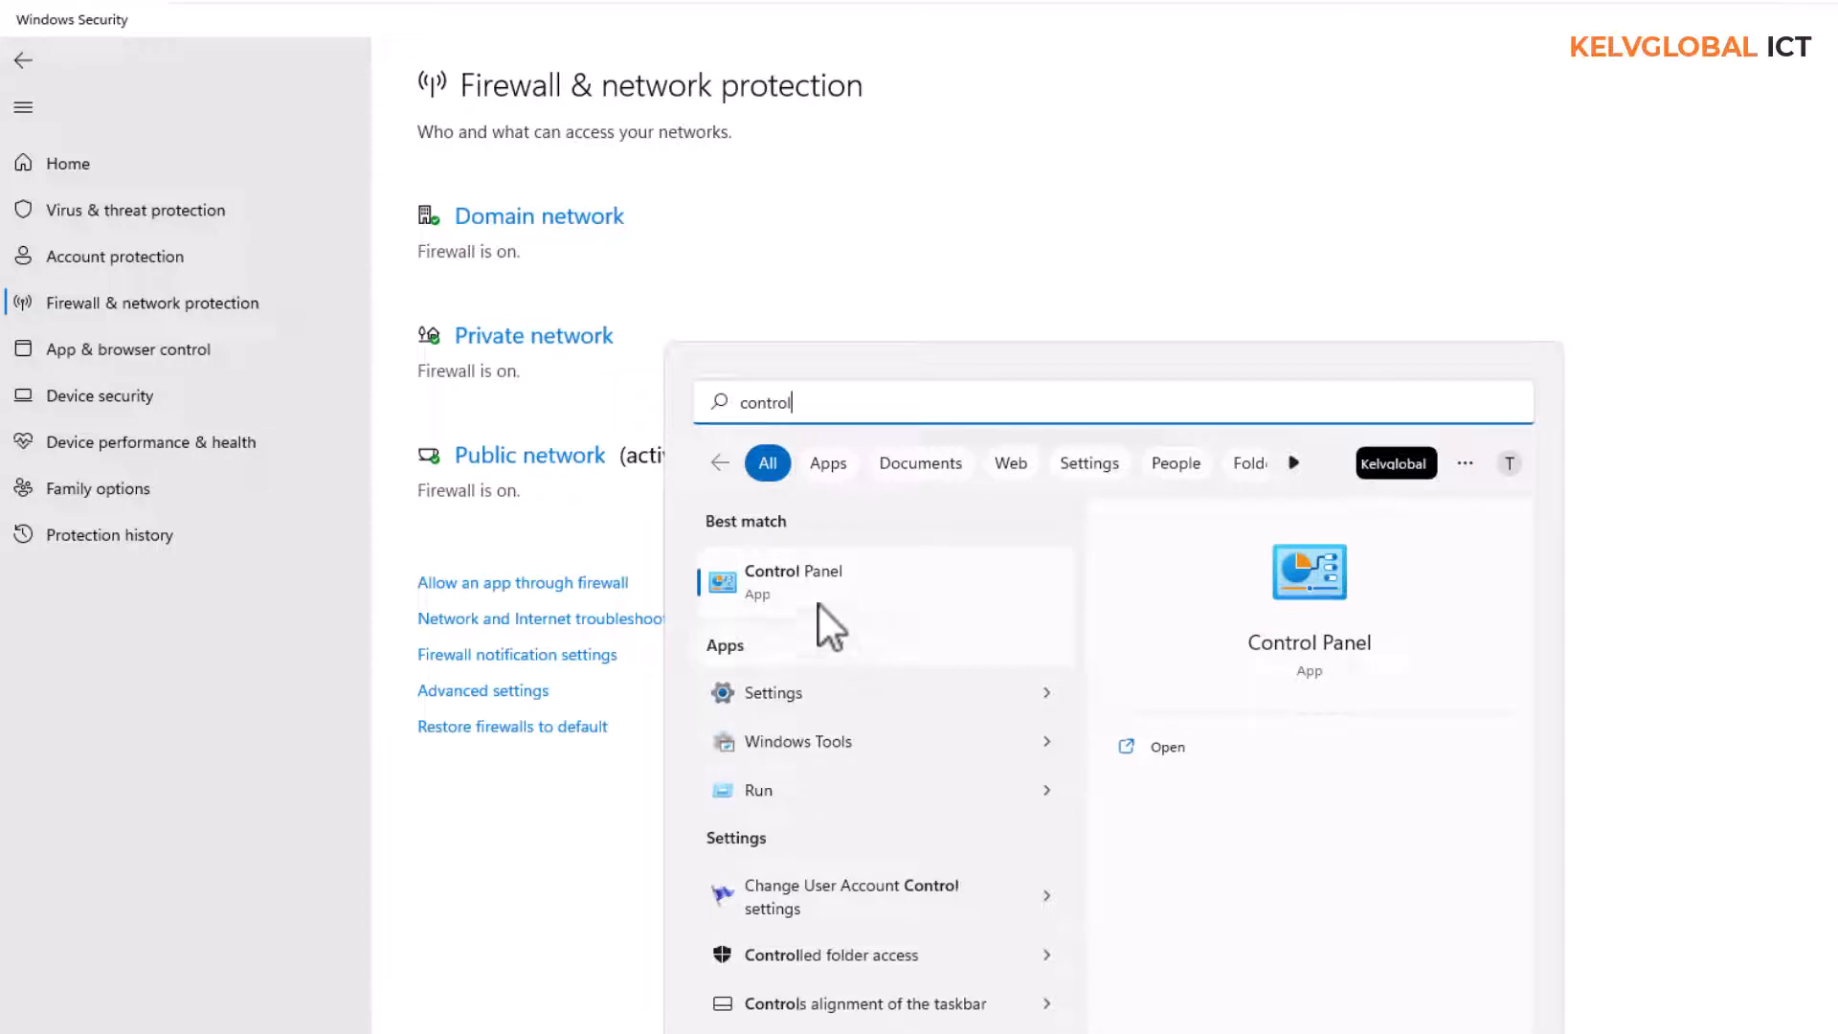
click(794, 576)
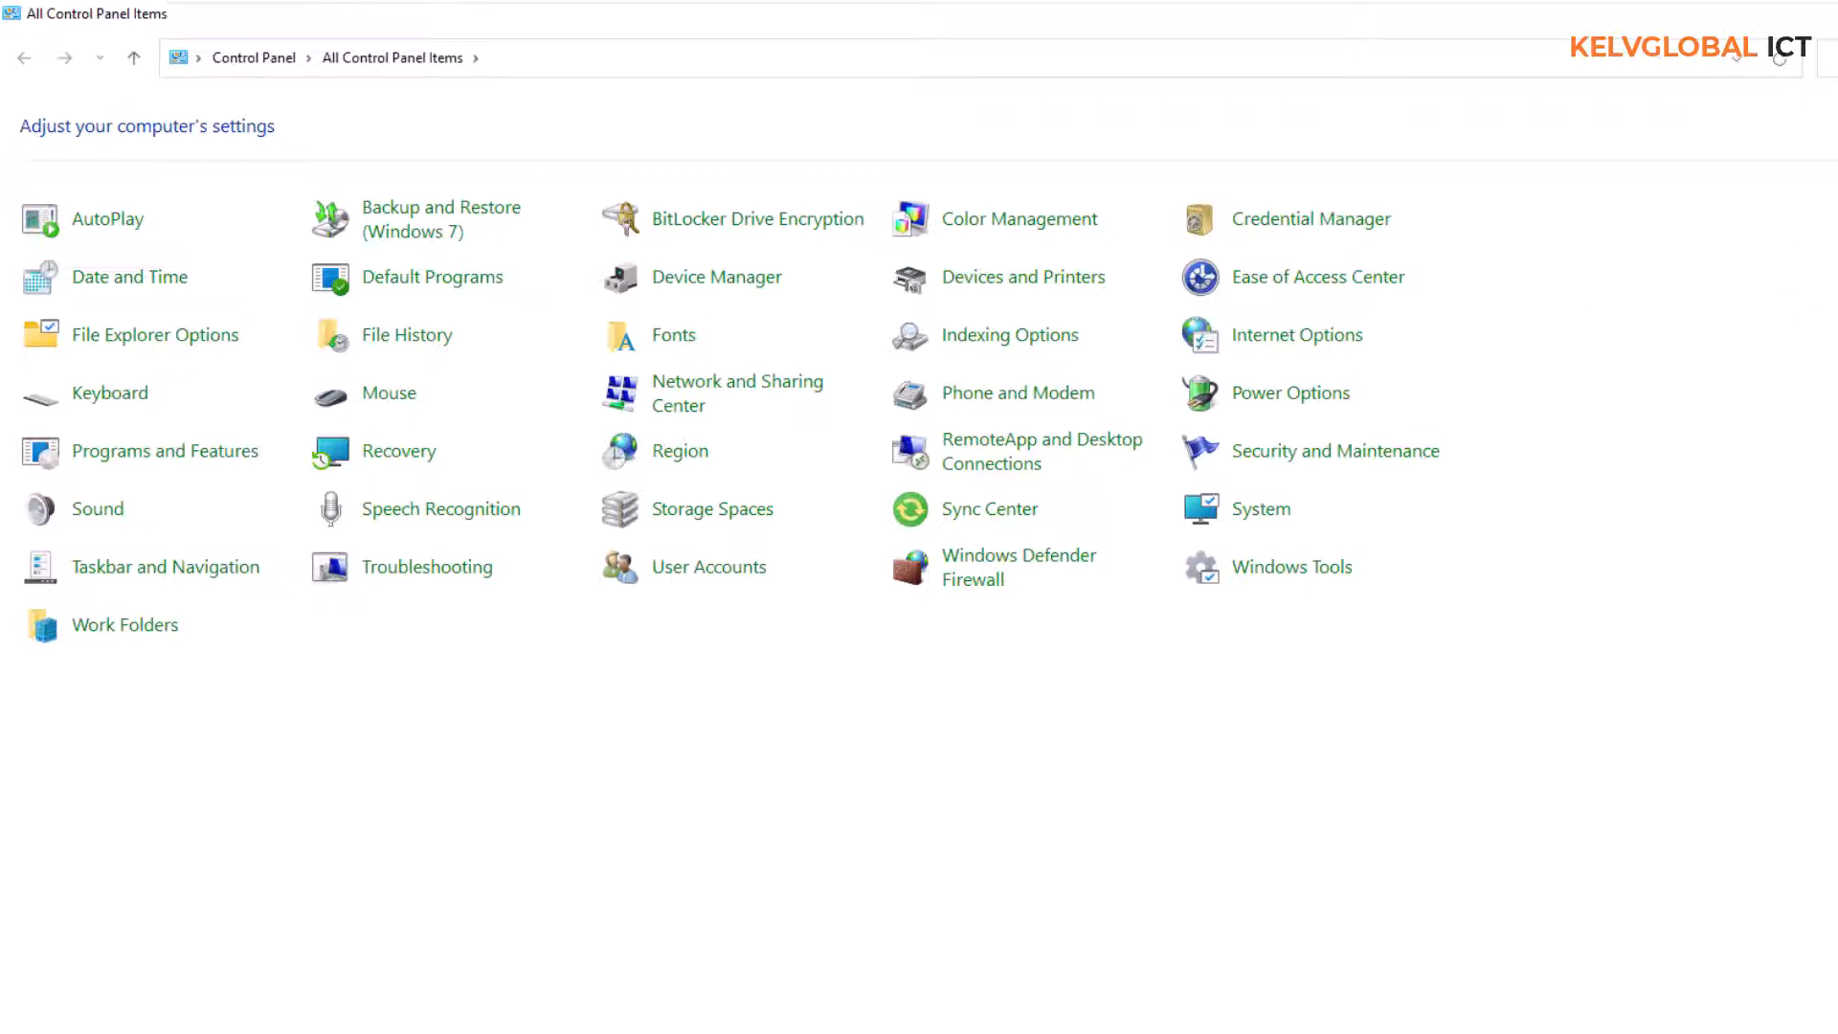
click(1029, 578)
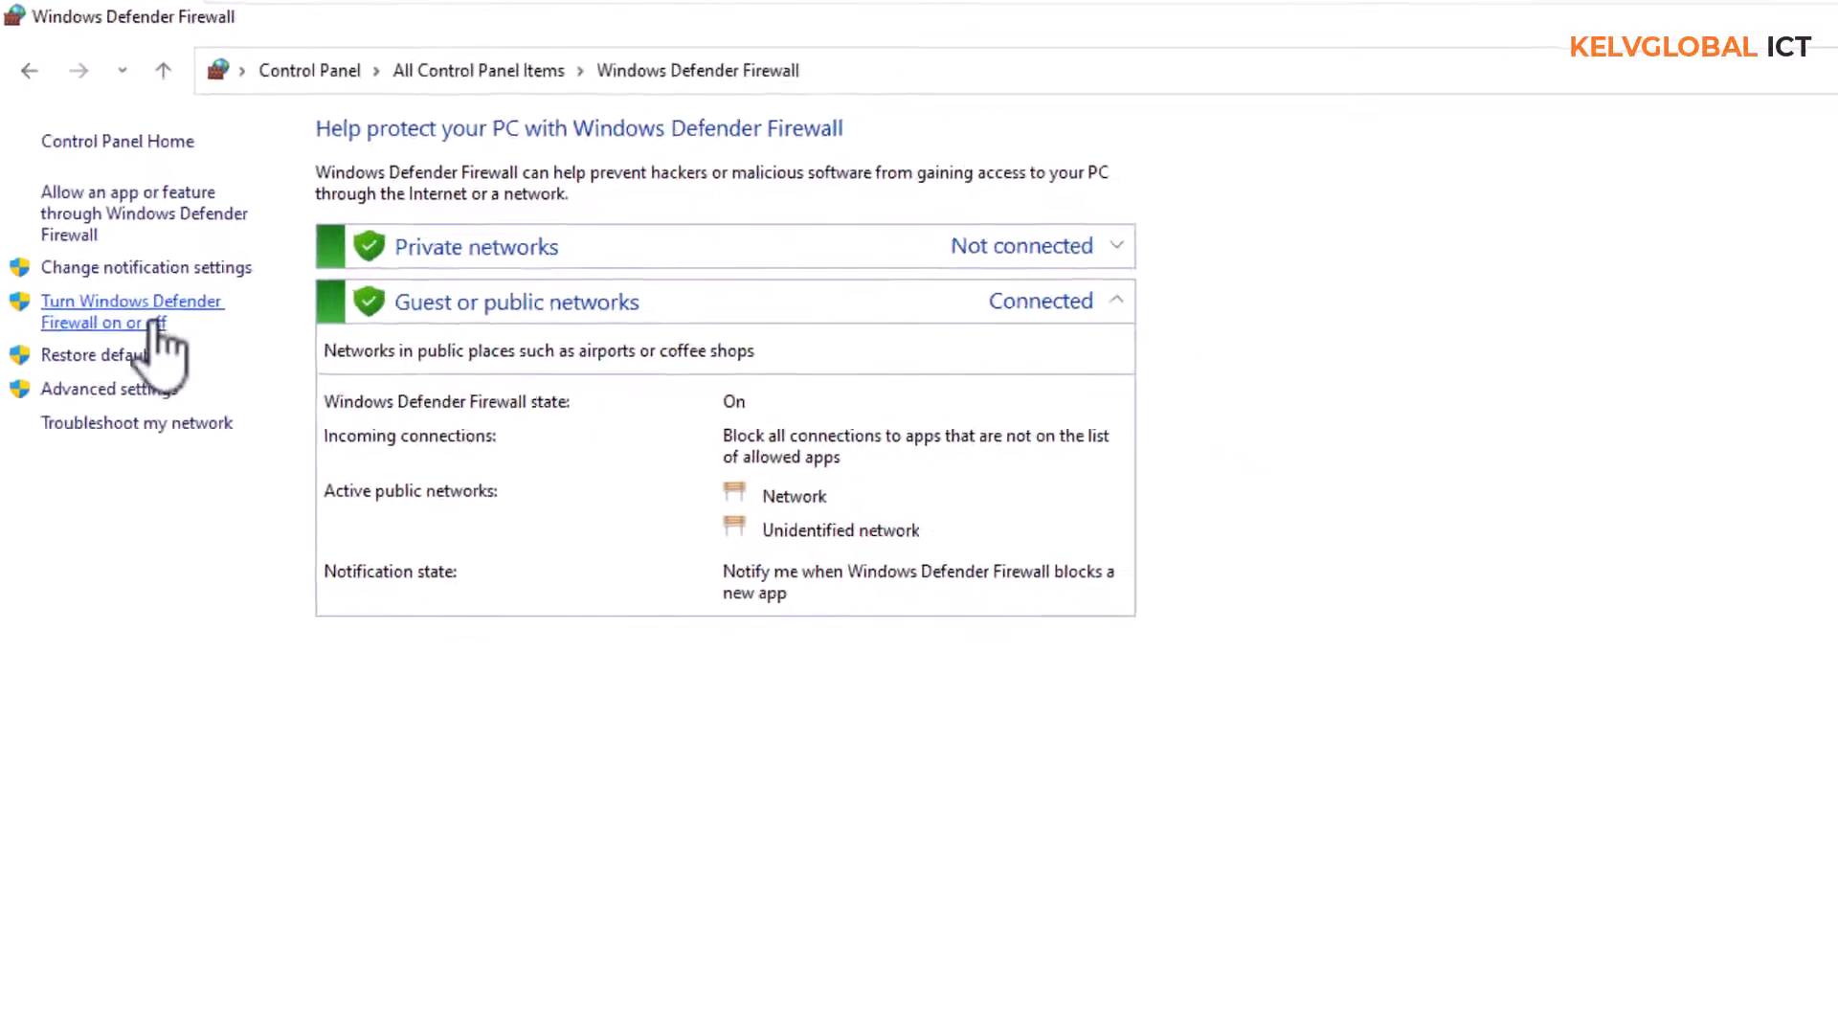
Turn off Windows Defender Firewall for both private and public networks and apply the settings
click(155, 324)
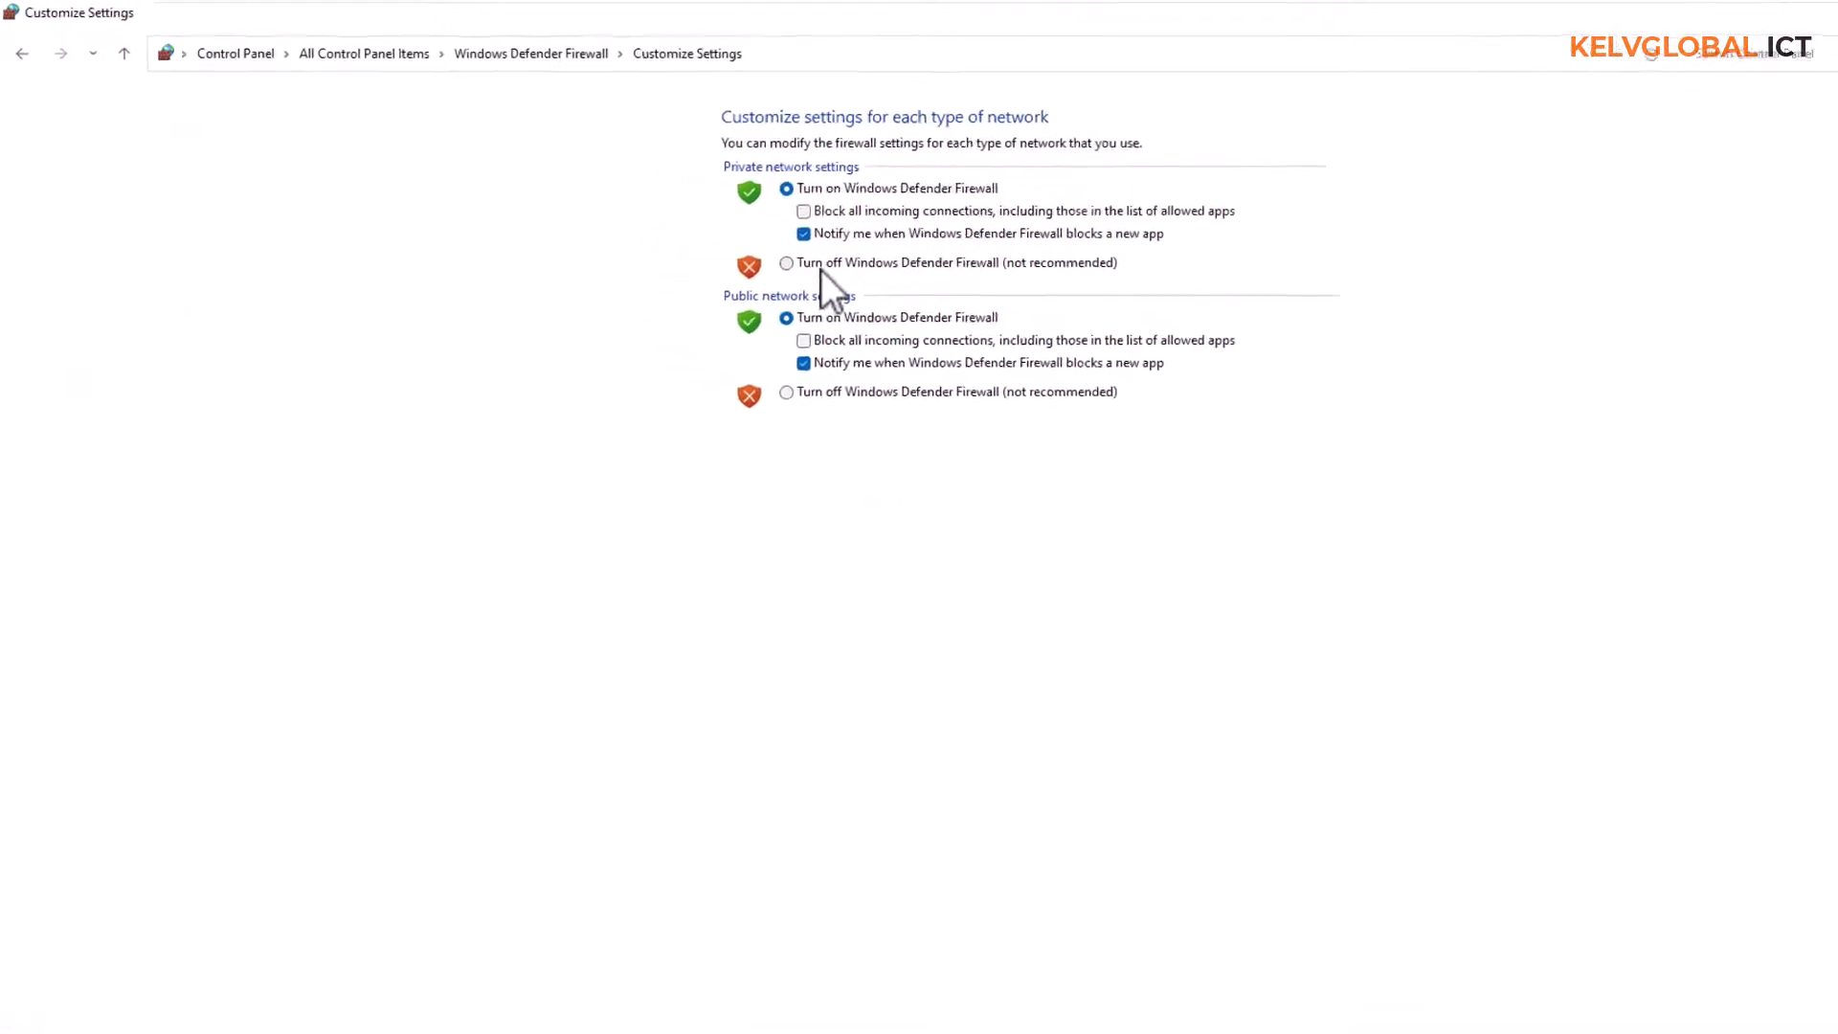
click(713, 235)
click(881, 425)
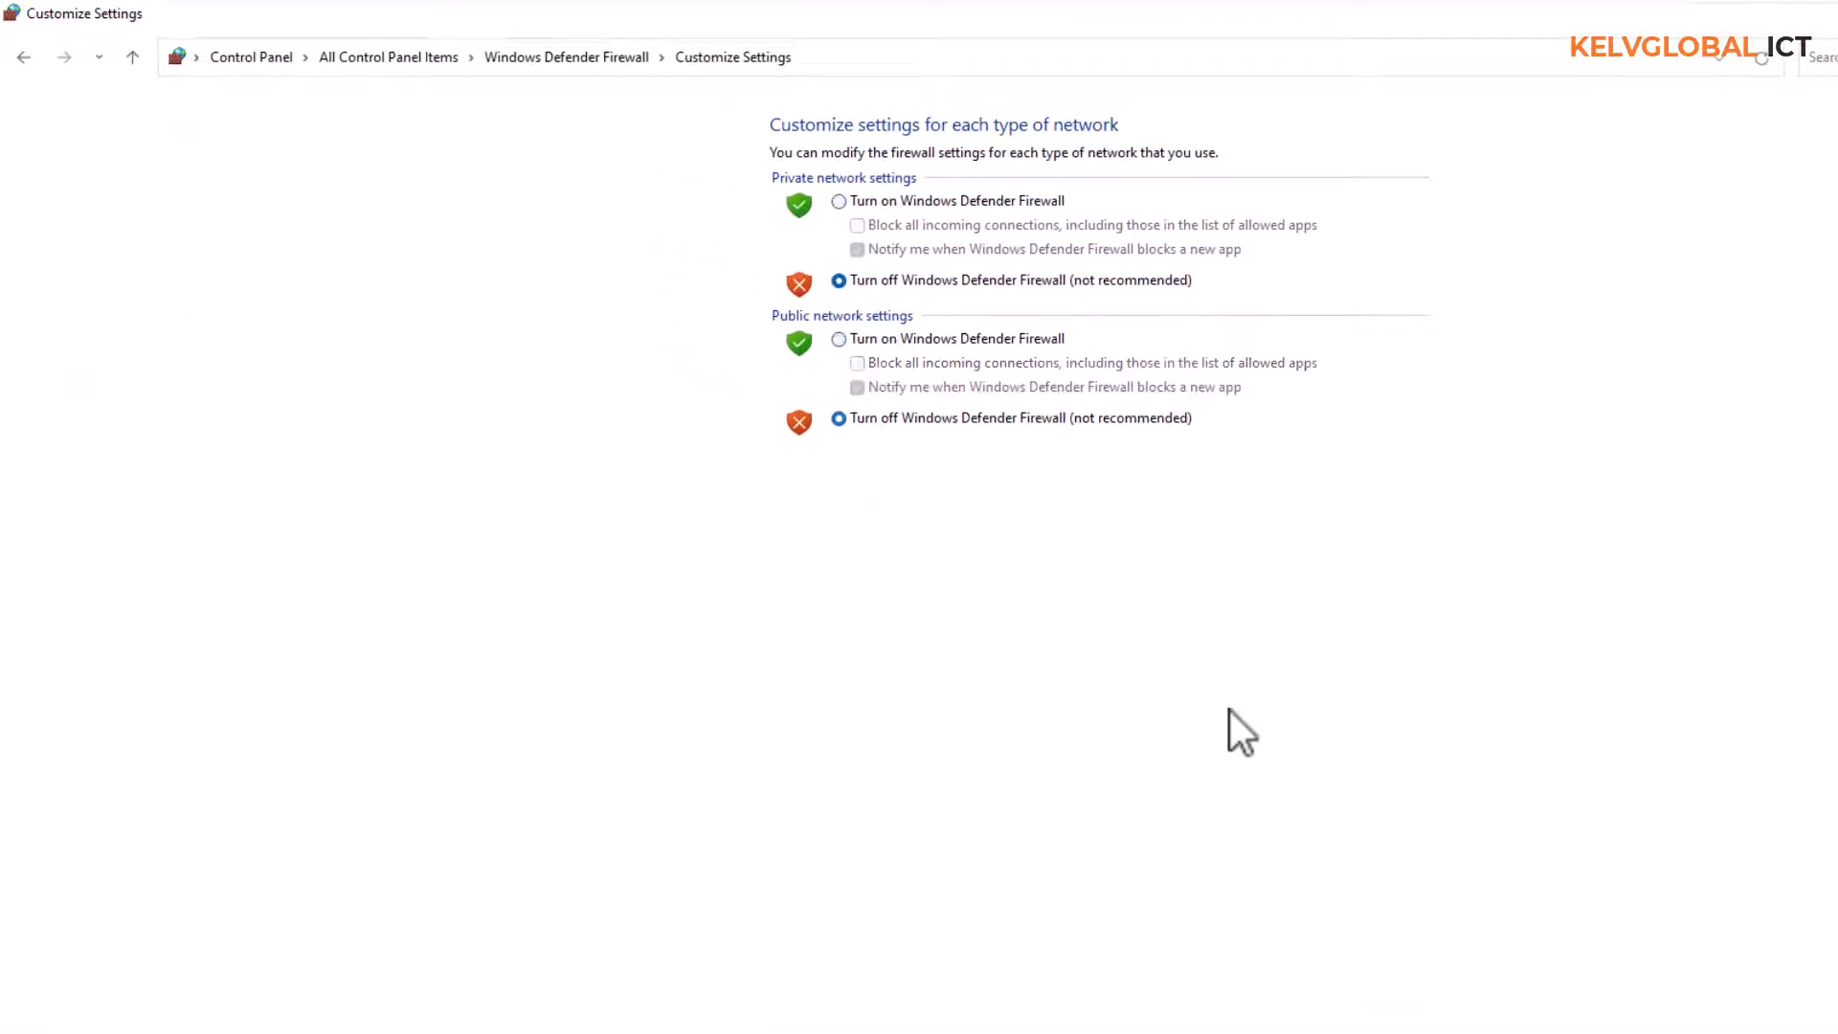
key(Return)
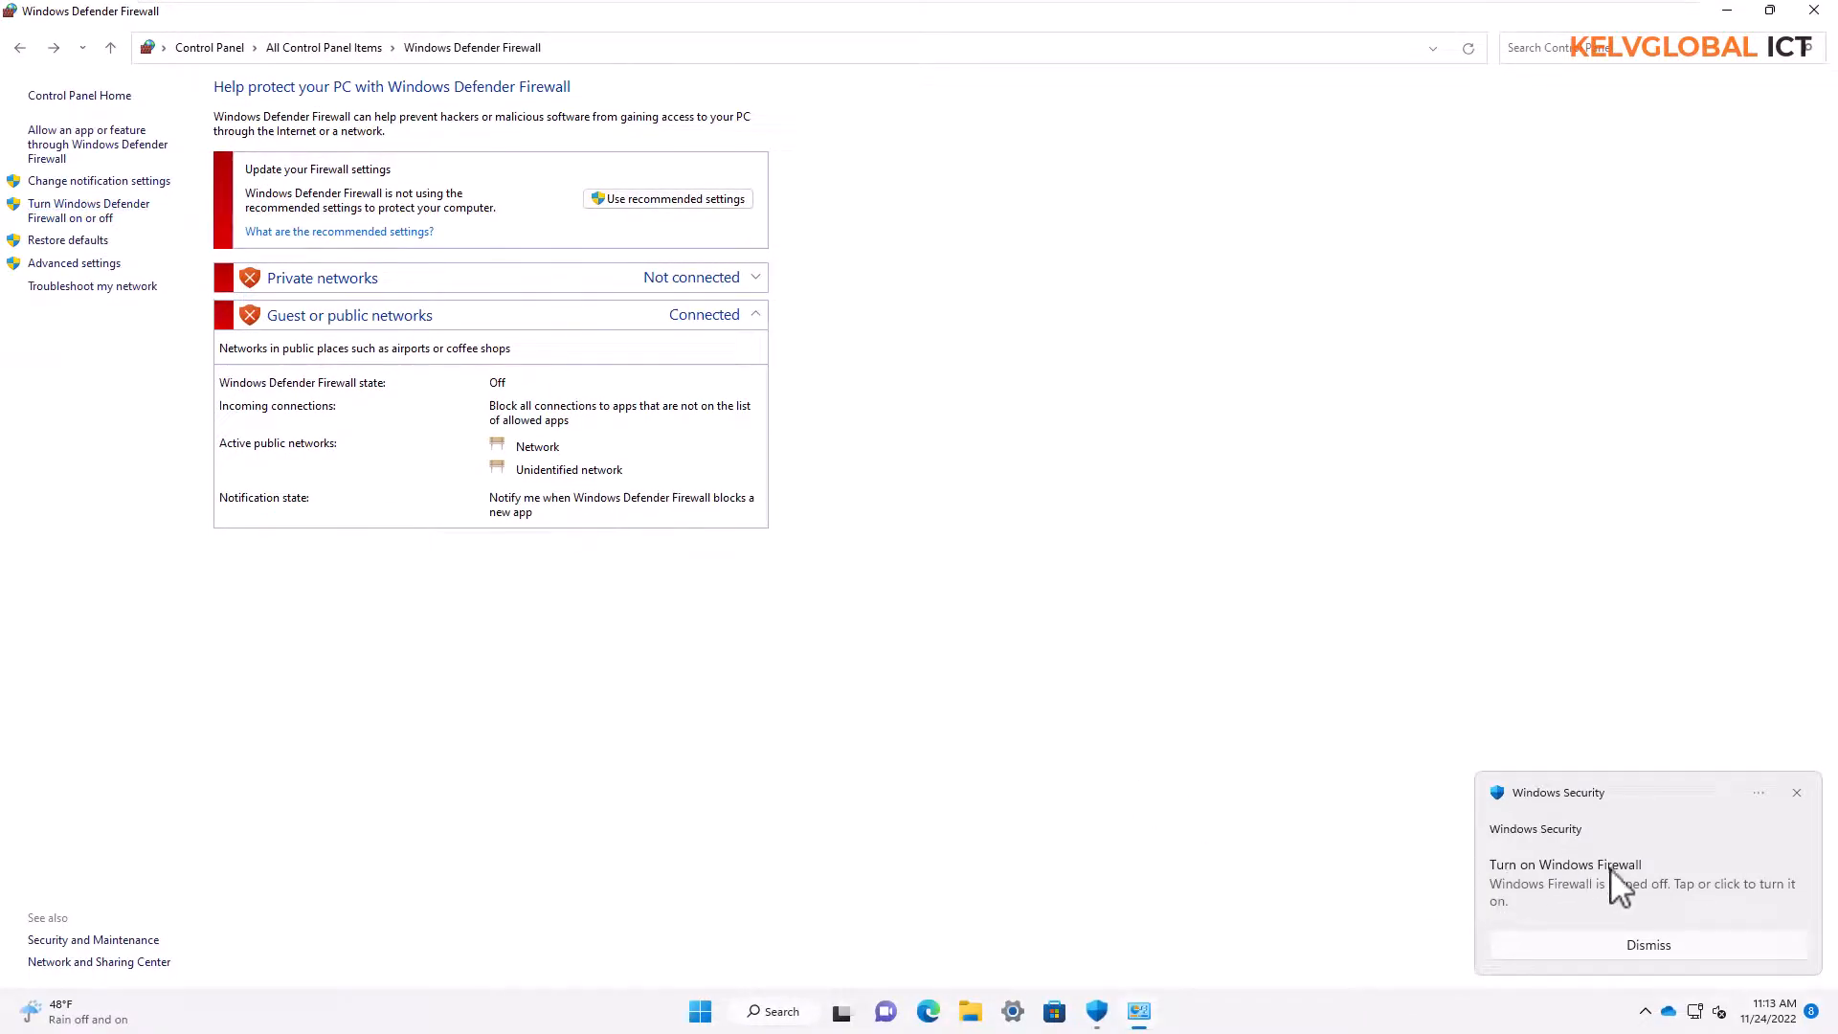
Turn on Windows Defender Firewall for both private and public networks and apply the settings
click(72, 211)
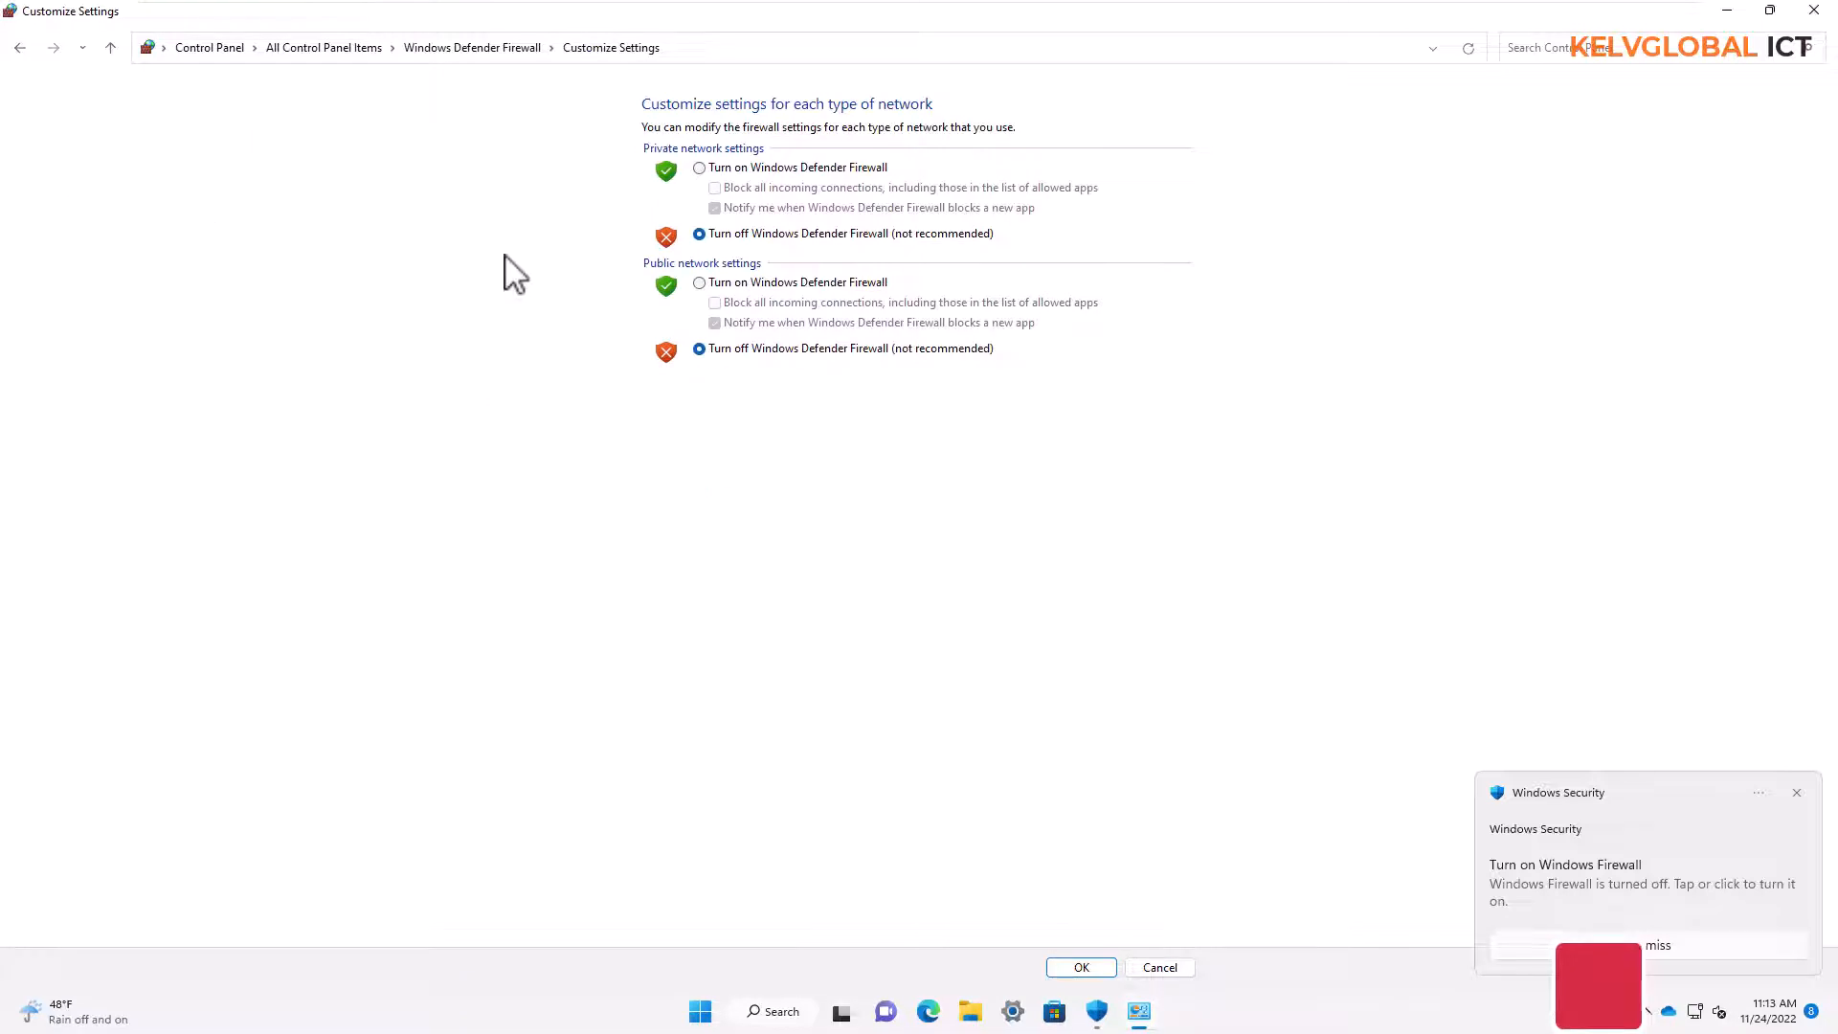
click(750, 169)
click(724, 285)
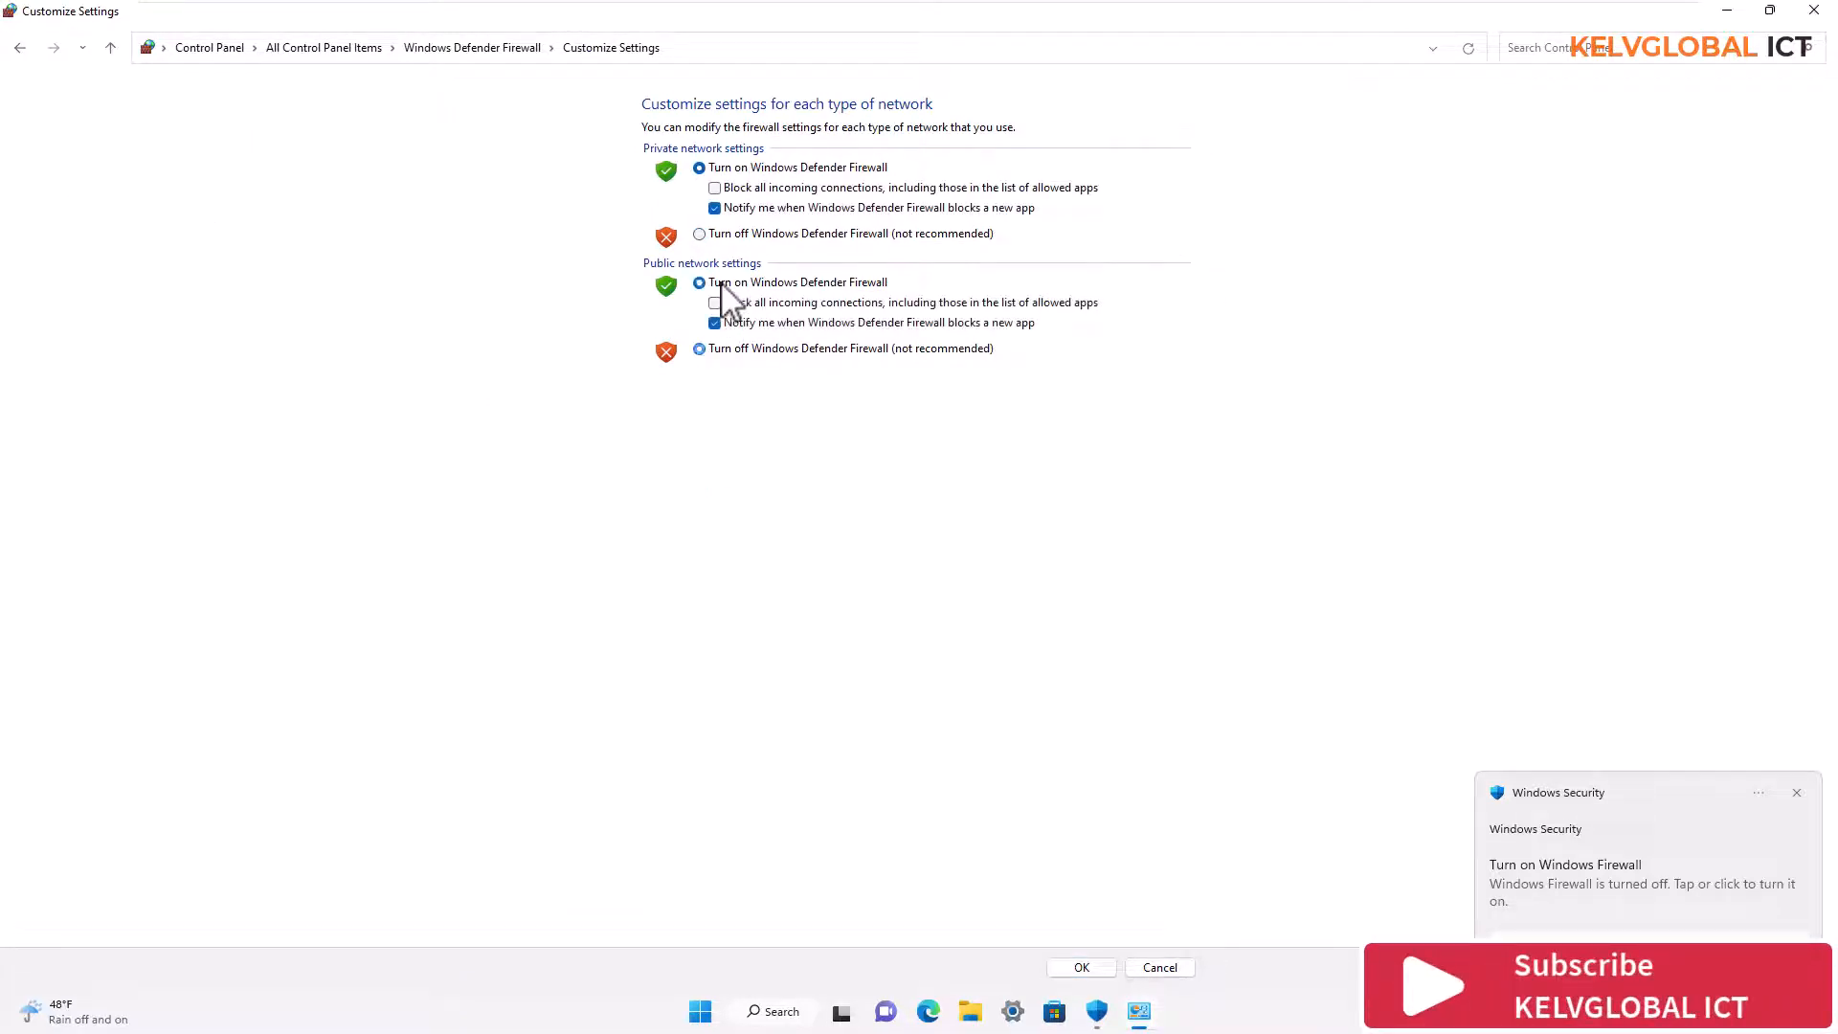
click(1082, 966)
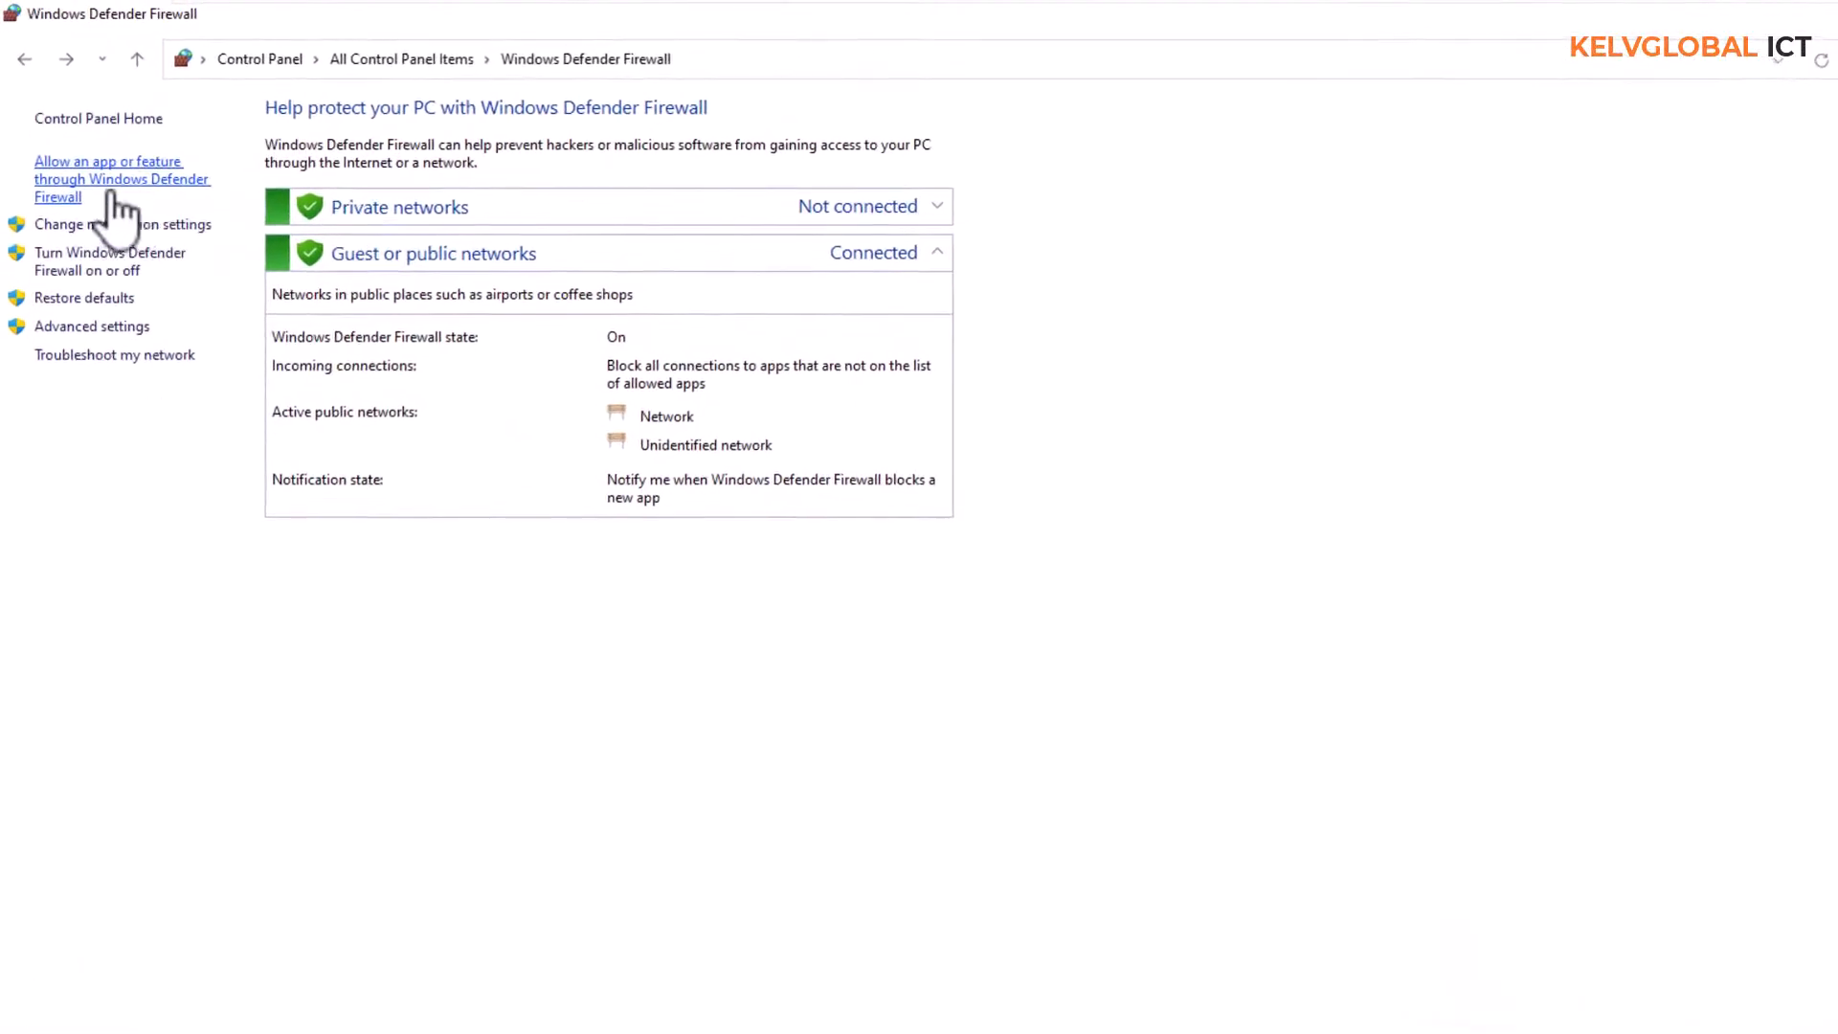
Clear Mail and Calendar and Google Chrome in the firewall's allowed apps list, and leave without saving
click(135, 182)
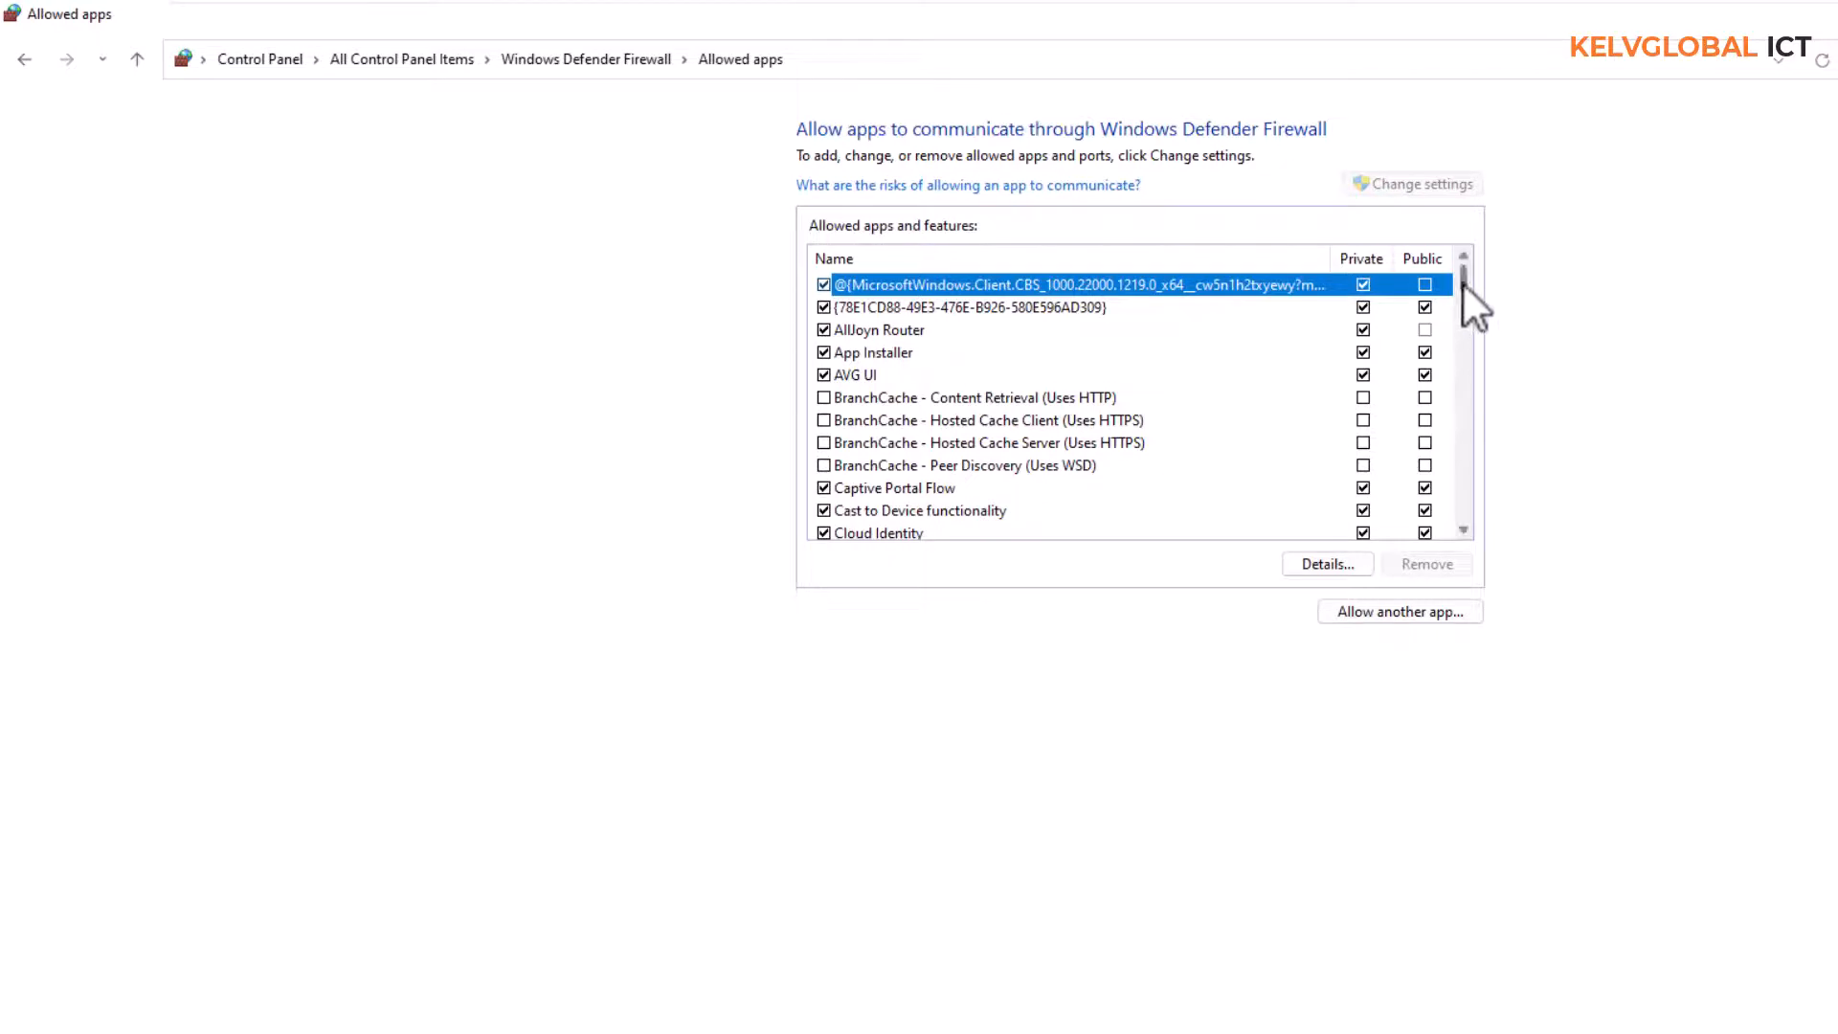
drag(1461, 281, 1457, 341)
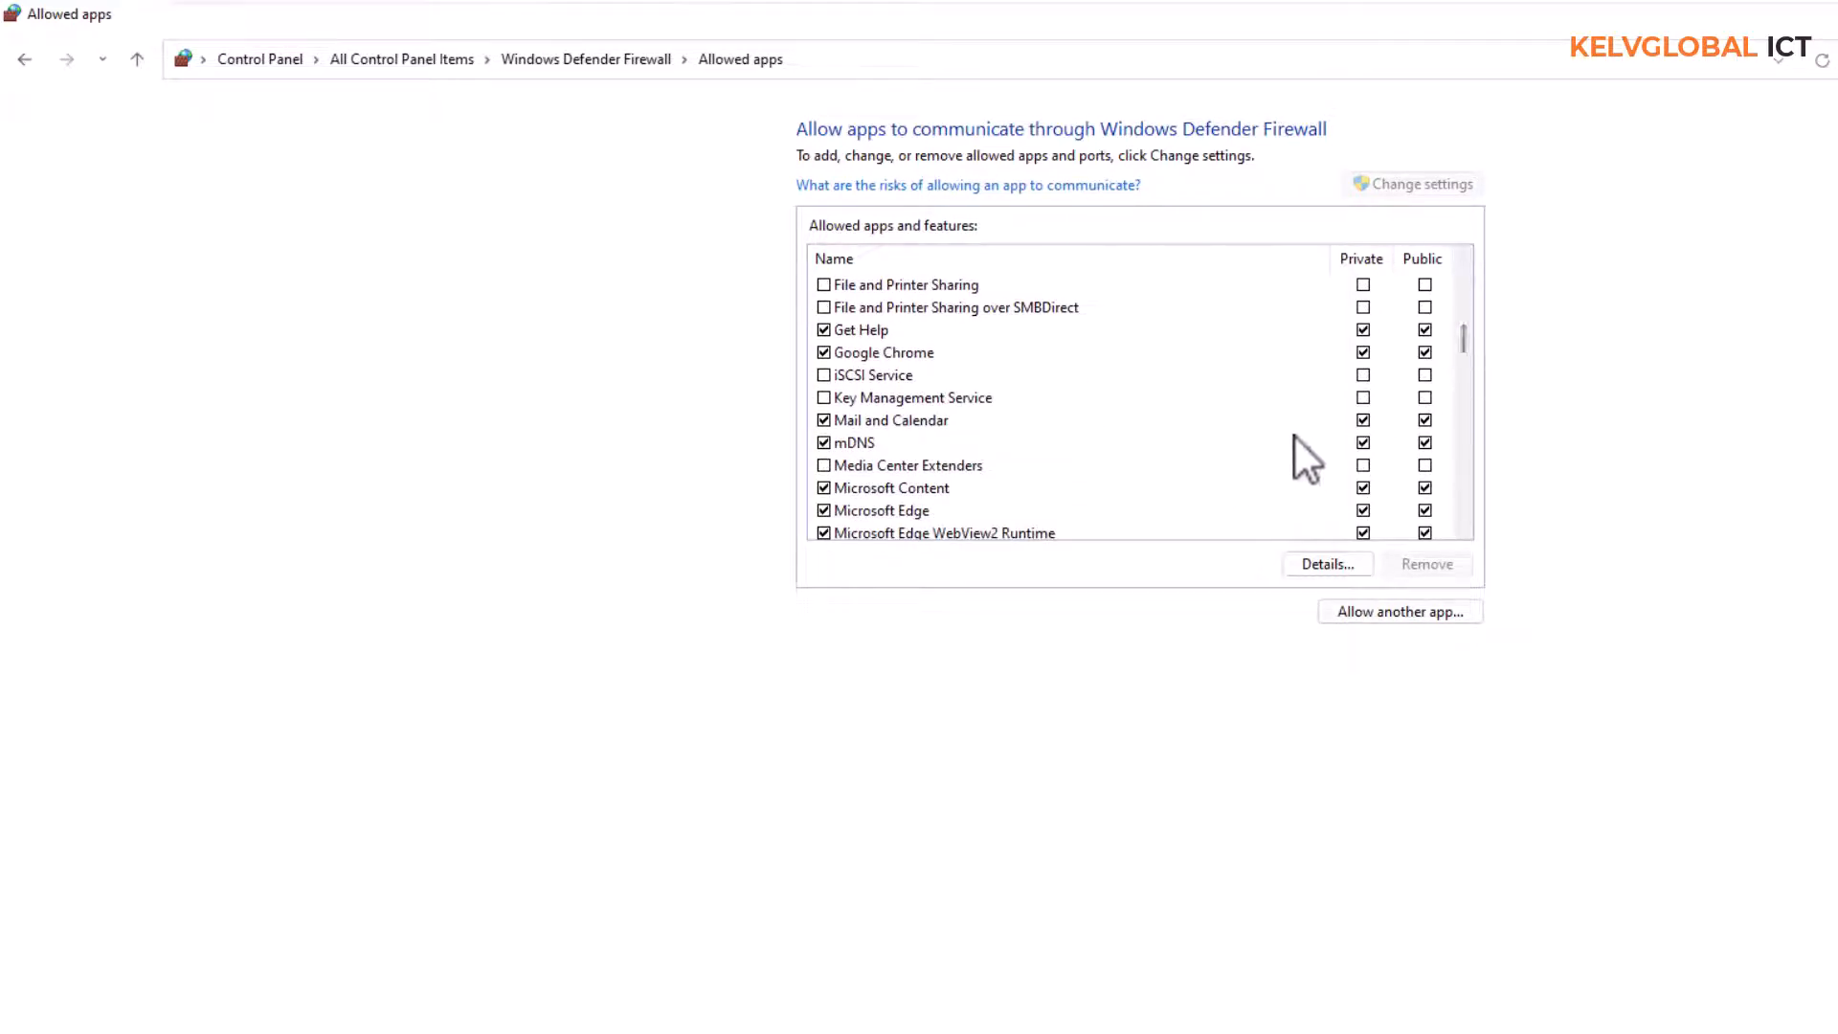
click(823, 421)
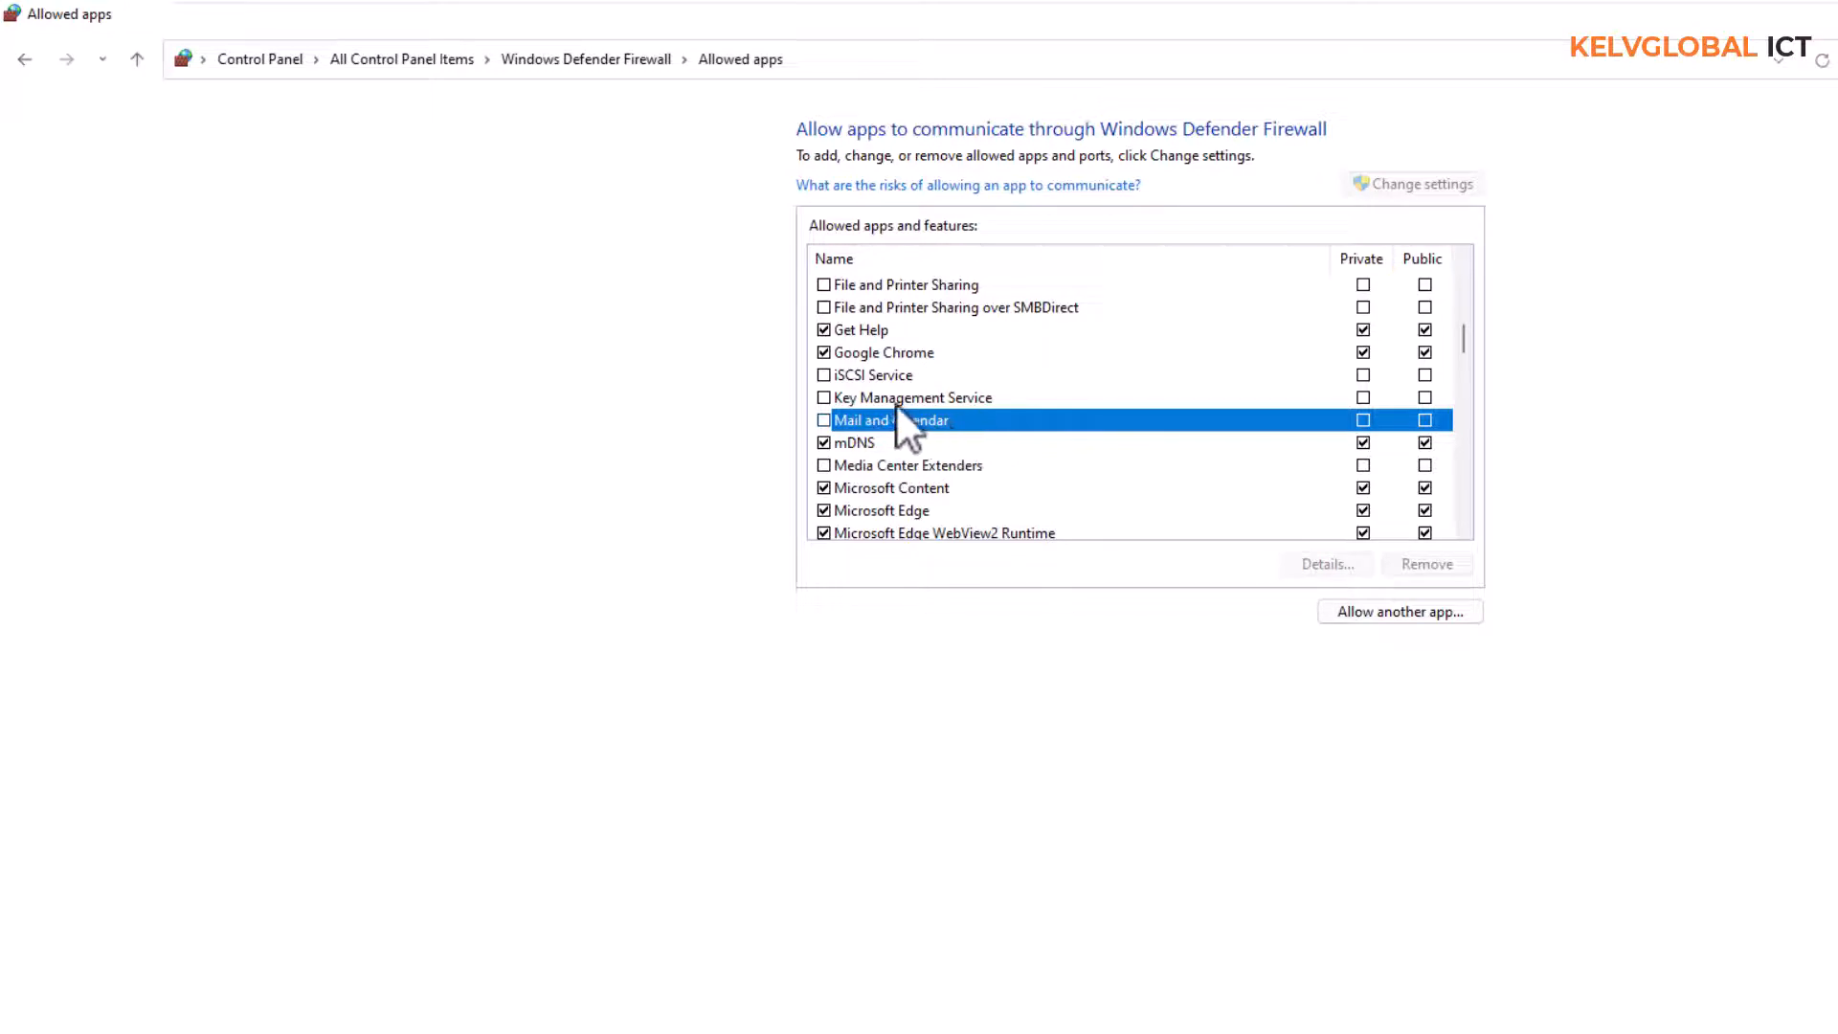
click(823, 353)
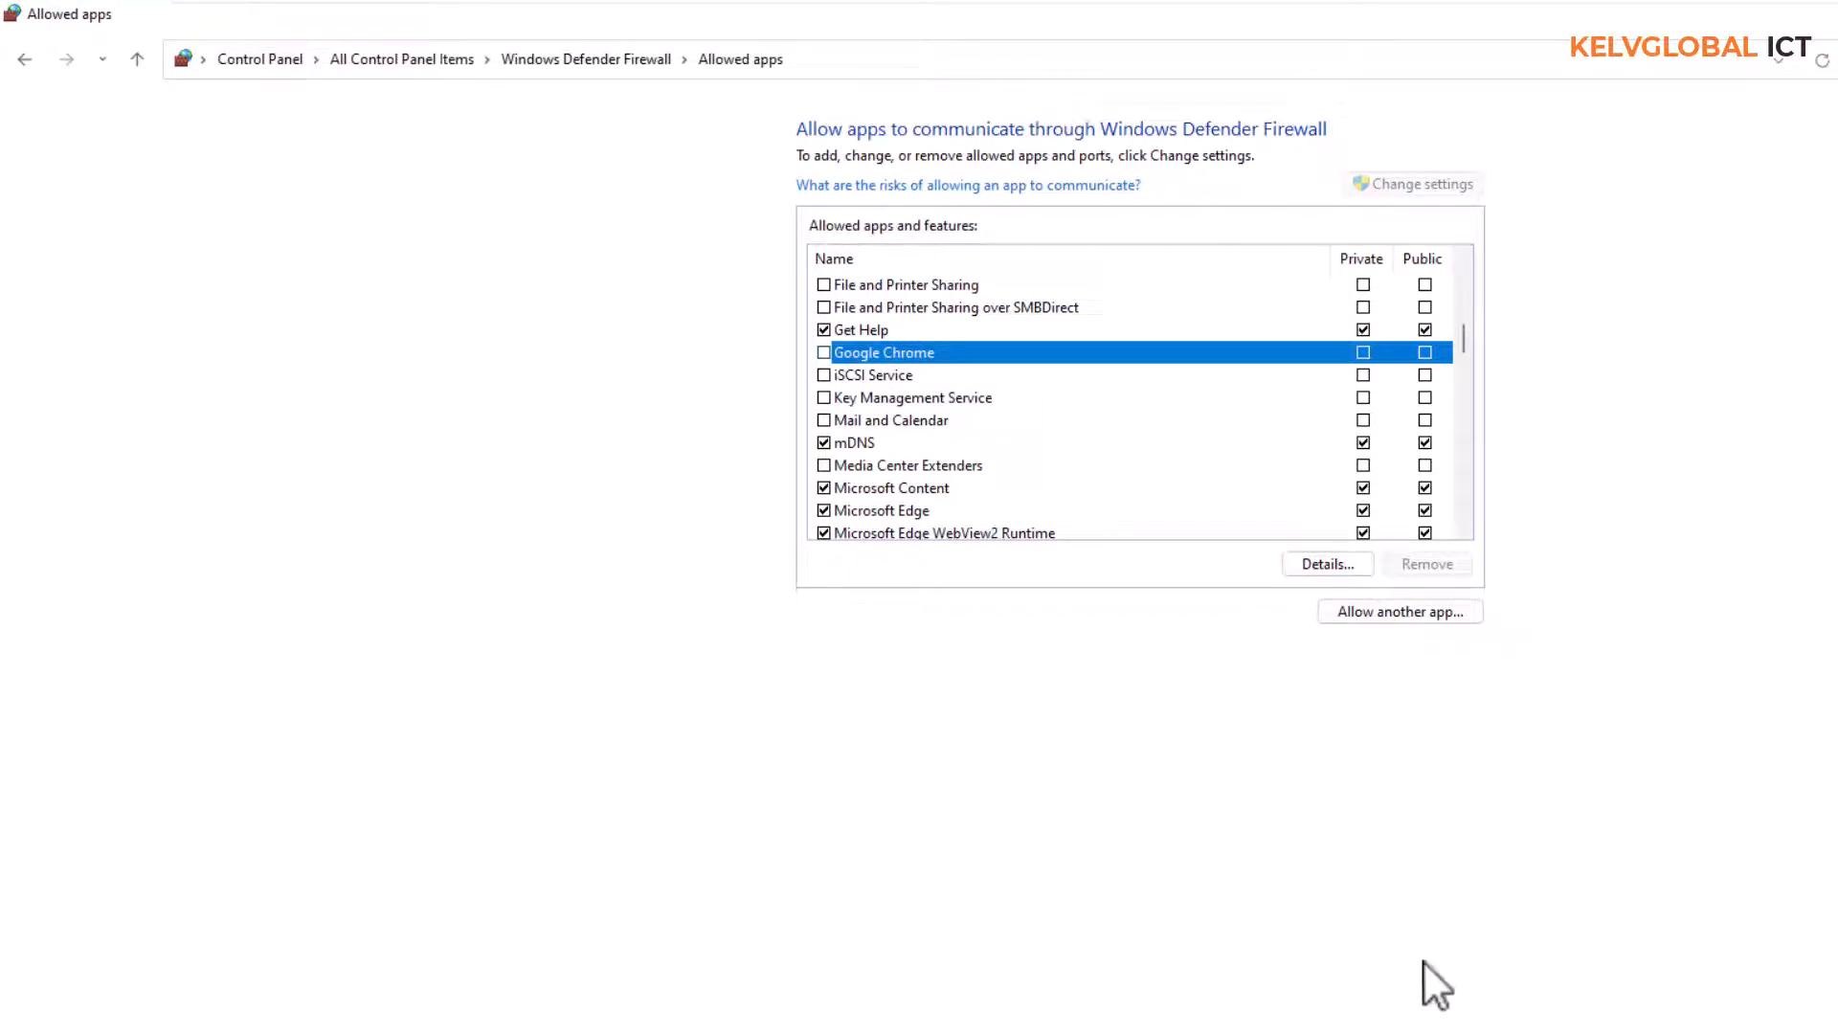
click(1426, 1032)
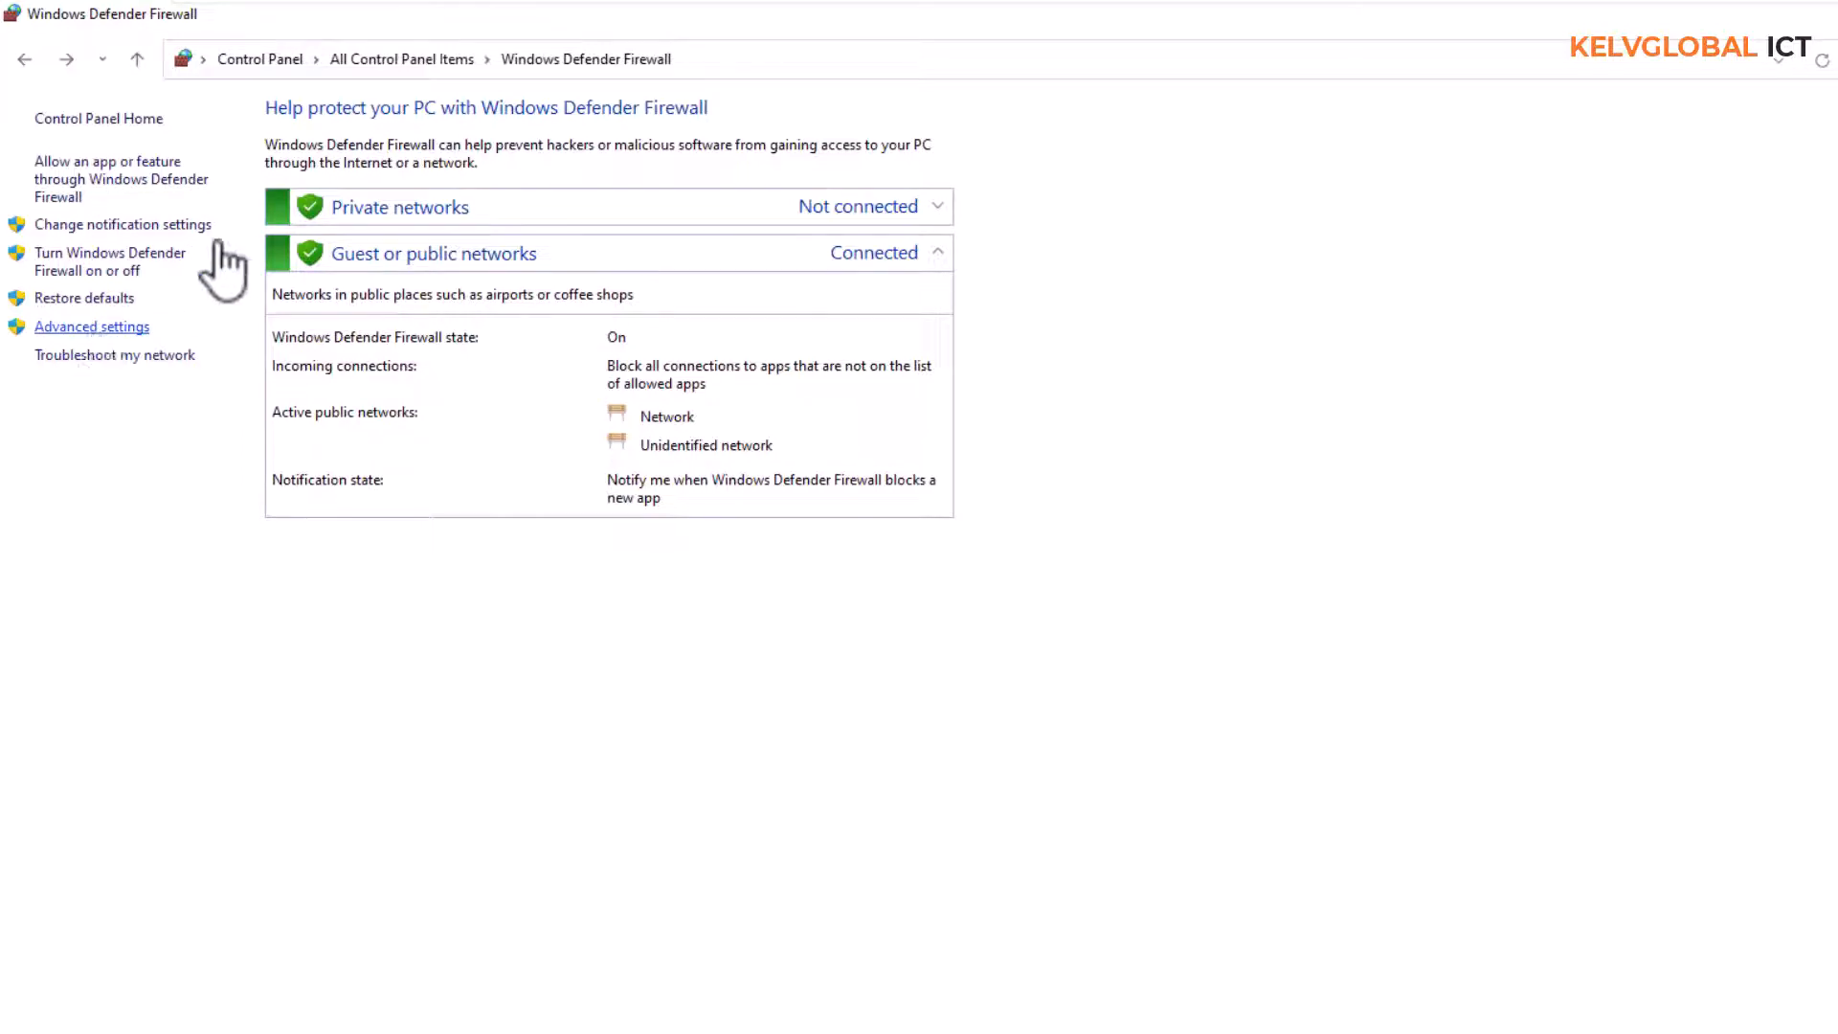
Open the advanced firewall settings and review the inbound and outbound rules in a maximized window
click(105, 330)
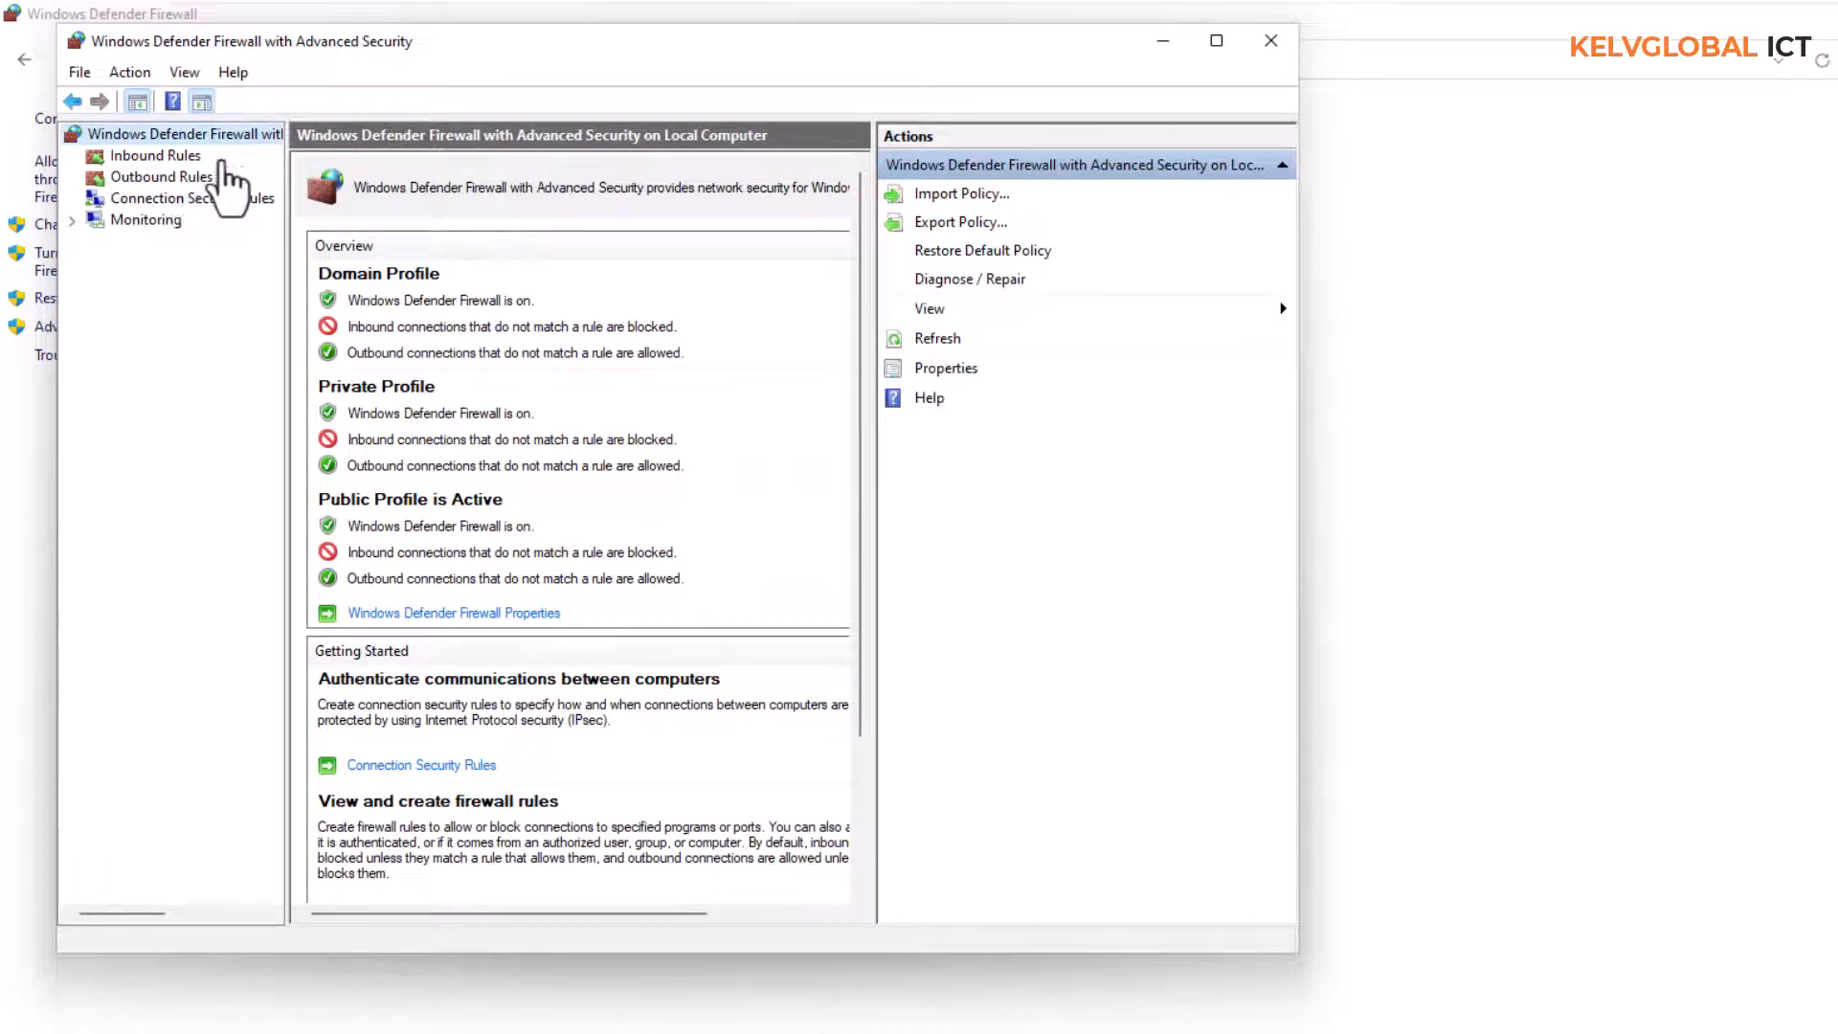
click(166, 159)
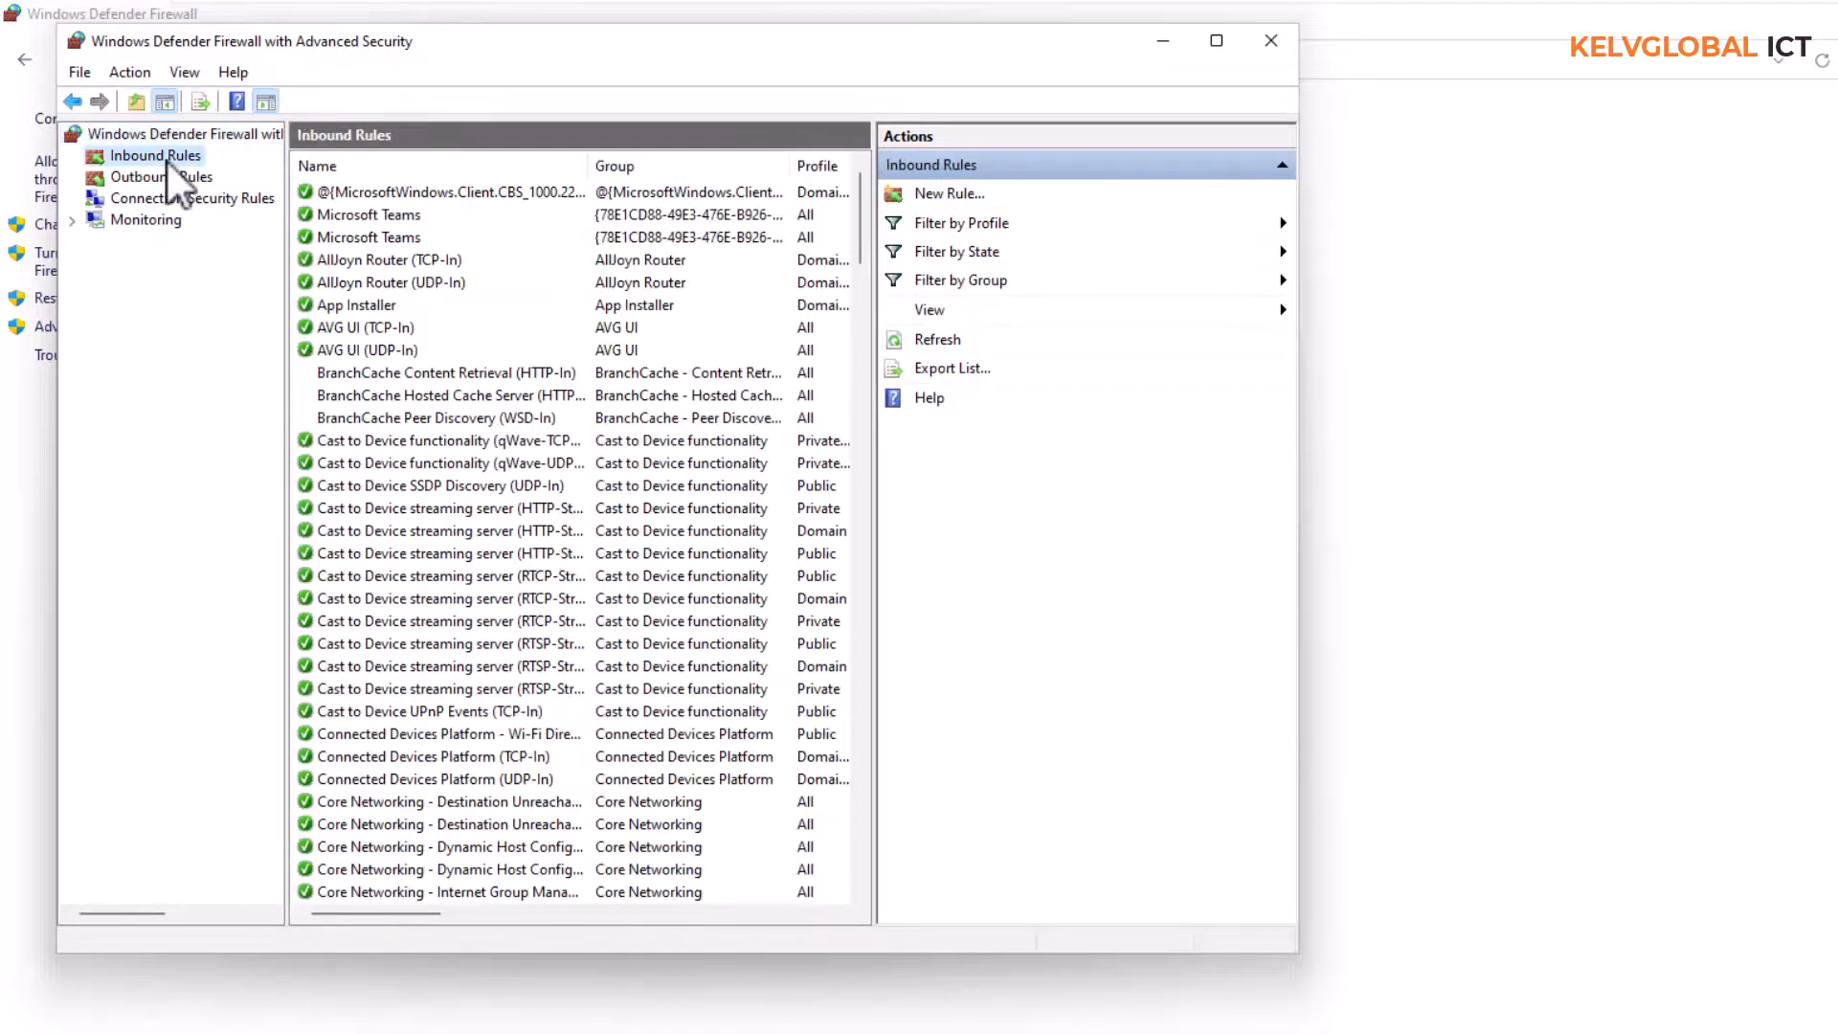
click(1216, 41)
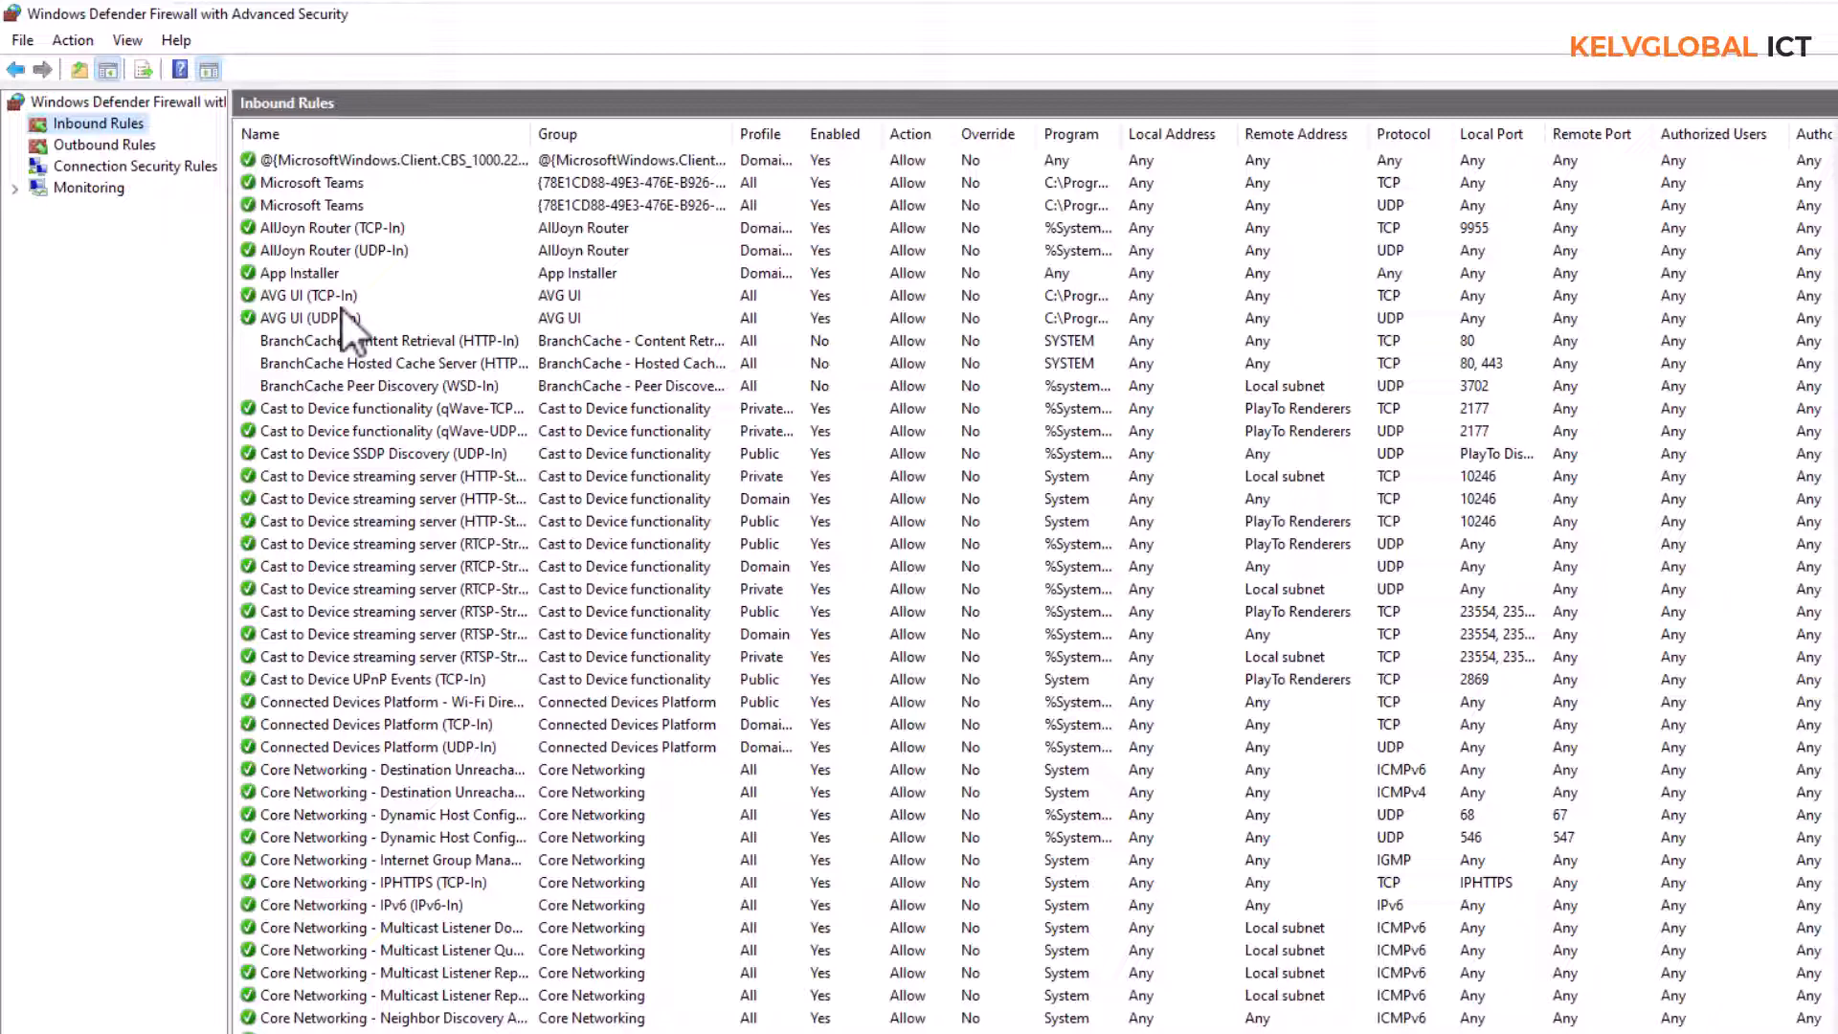
click(97, 142)
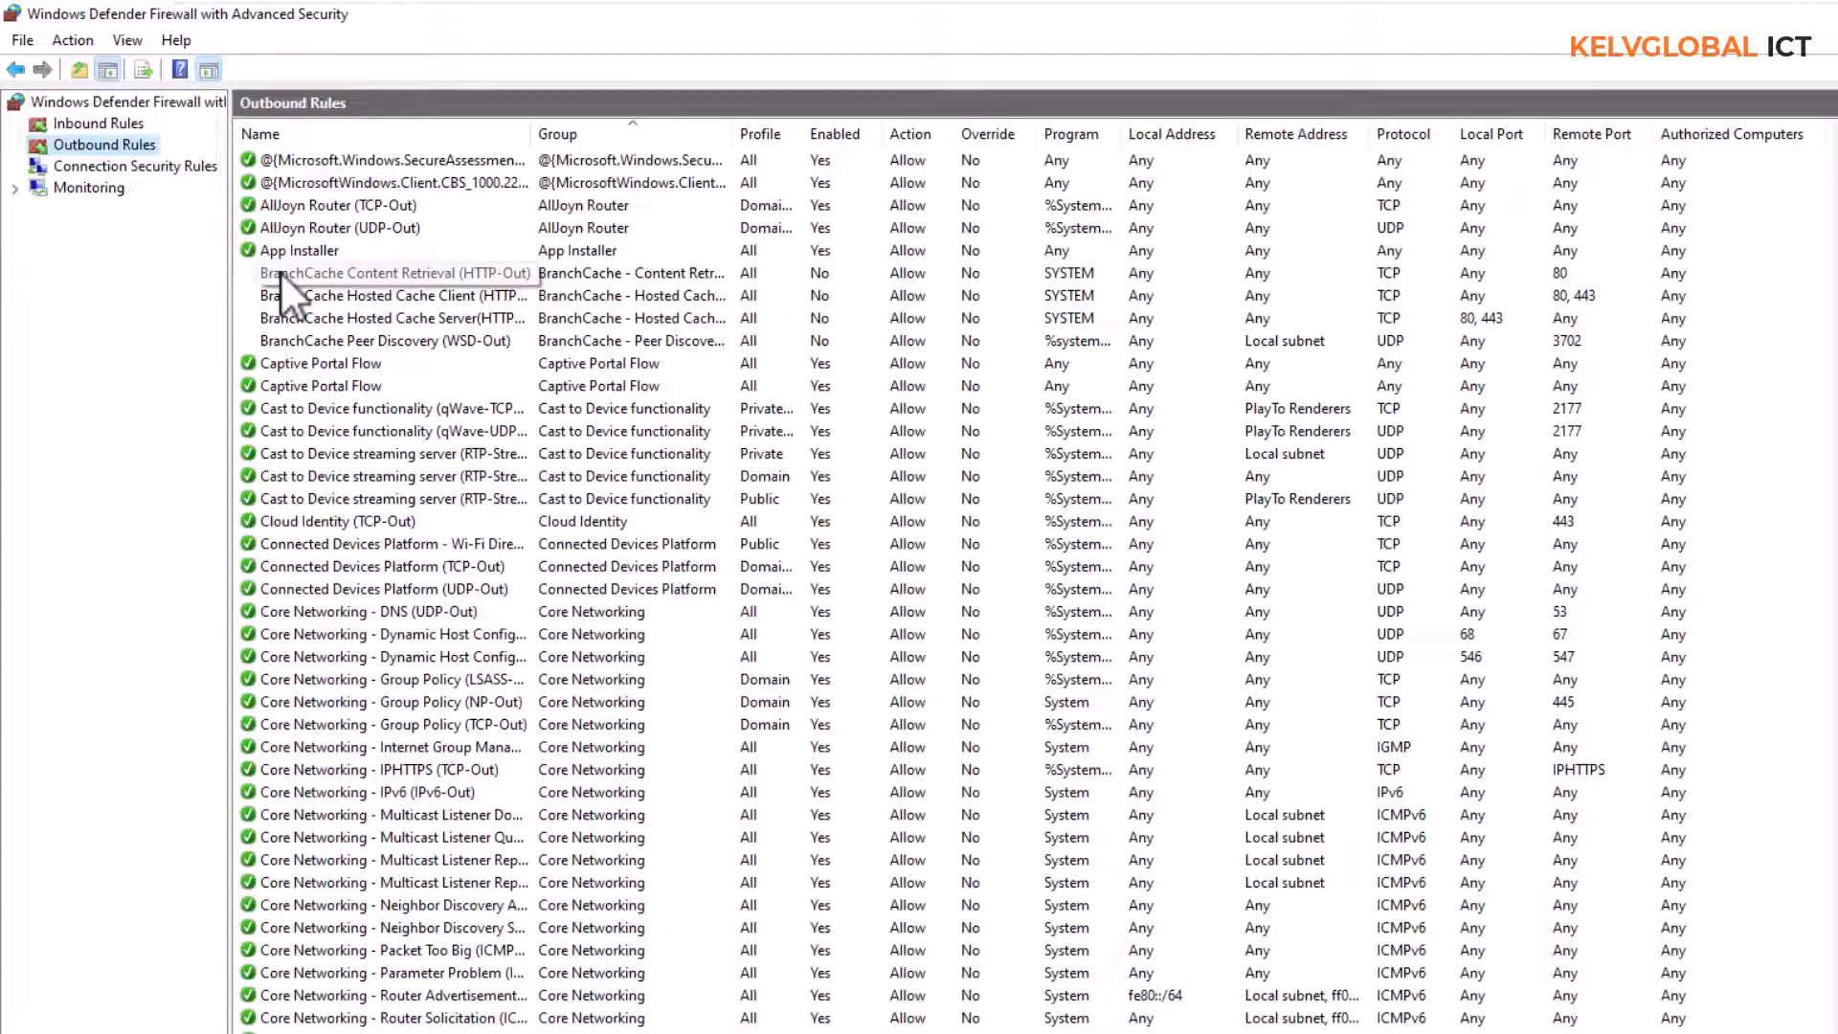
Start a new inbound rule of the Program type, closing the duplicate rule wizard
click(94, 118)
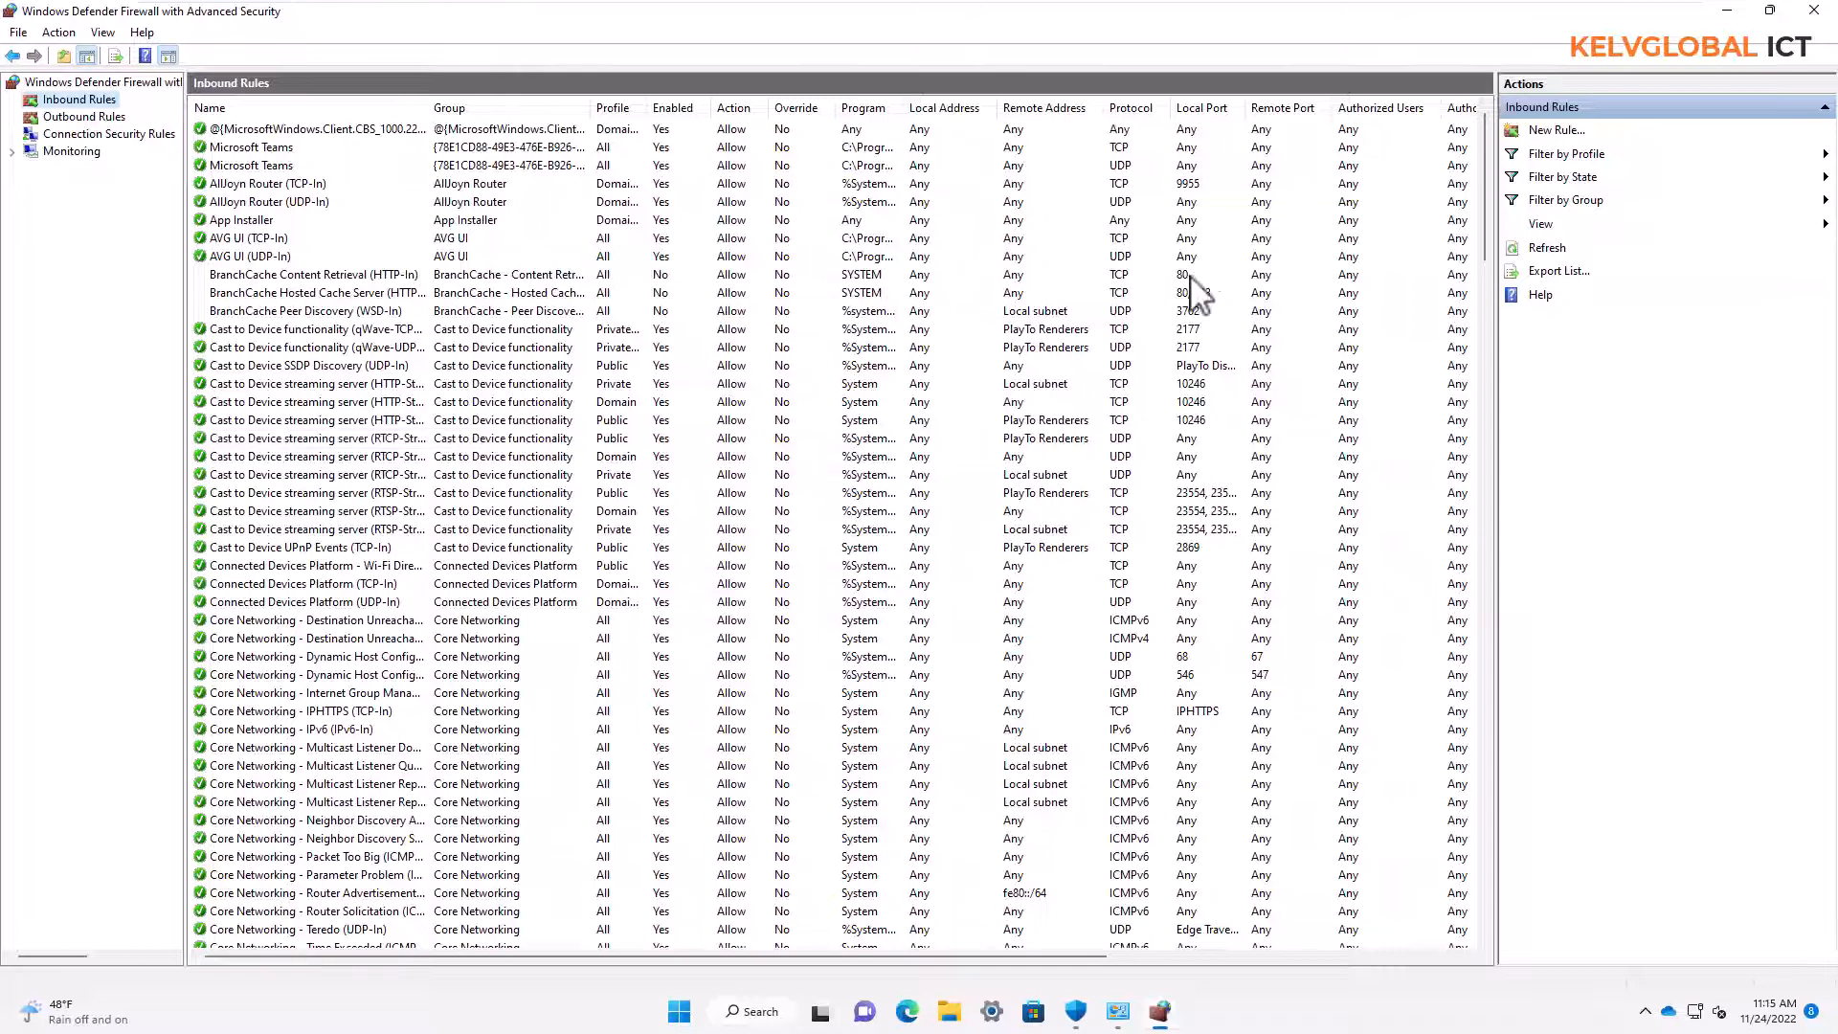
click(1558, 130)
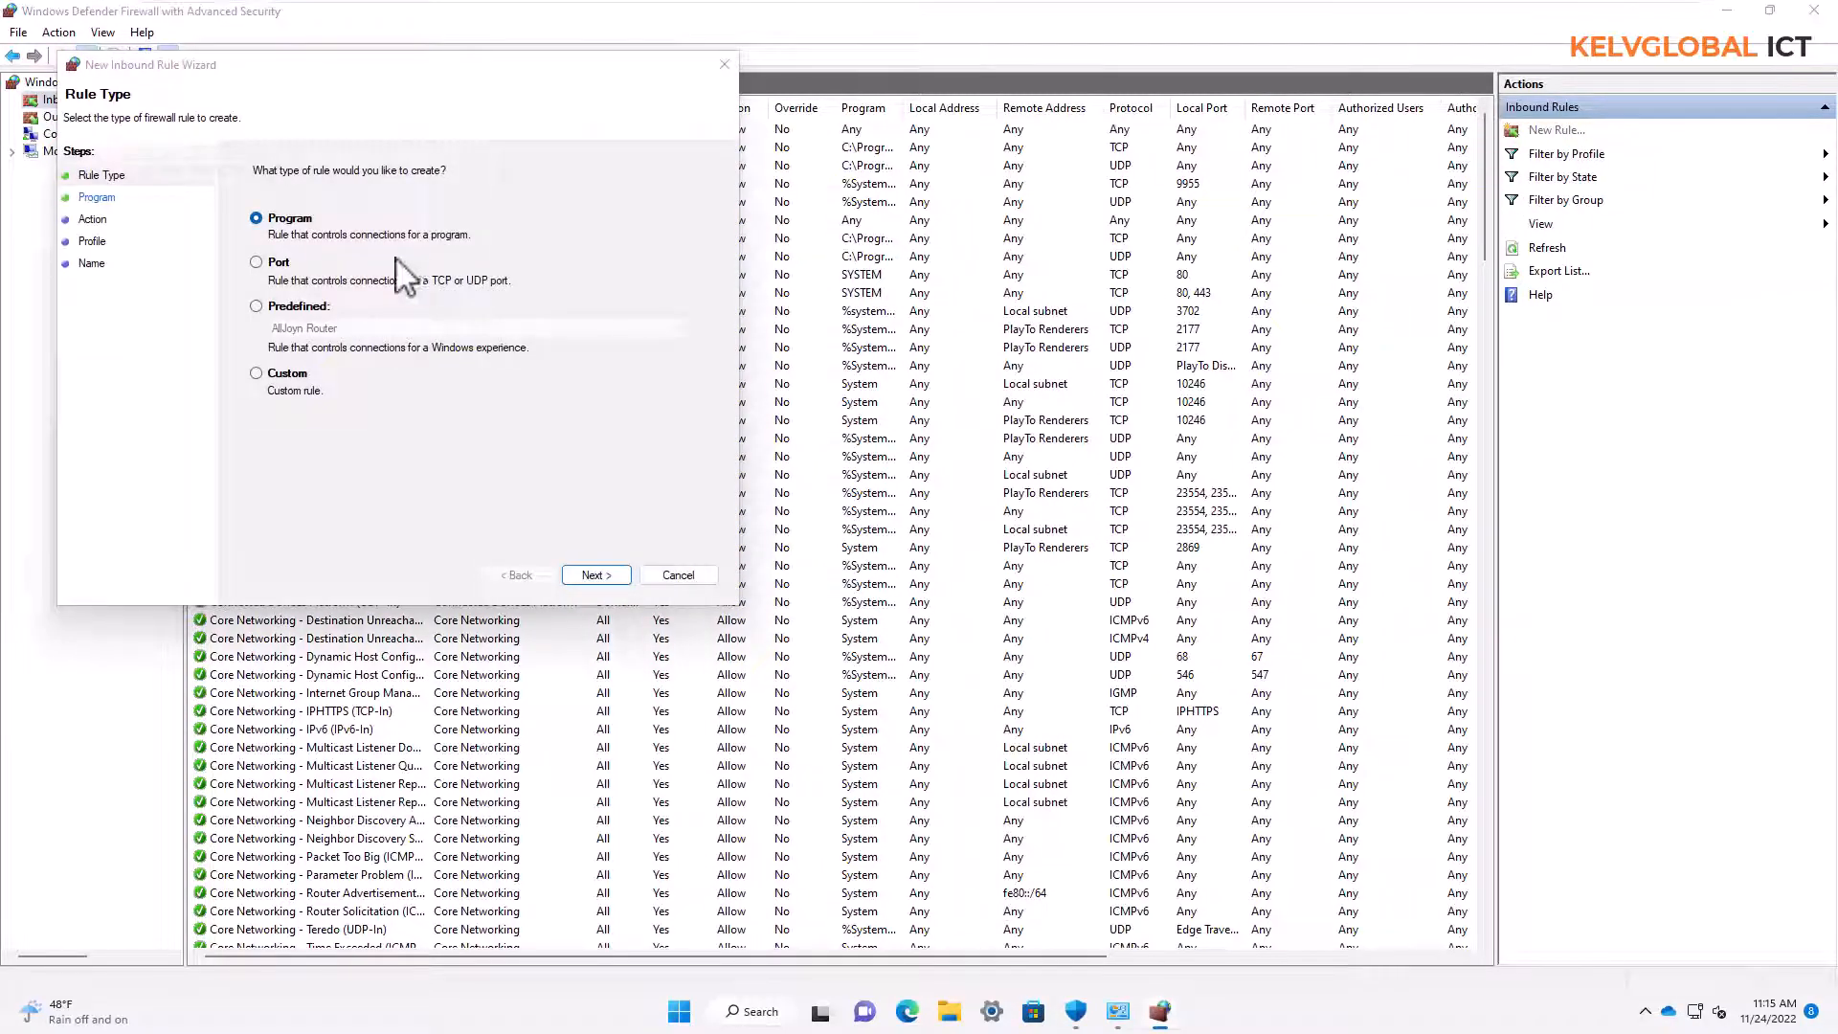
drag(326, 77, 647, 114)
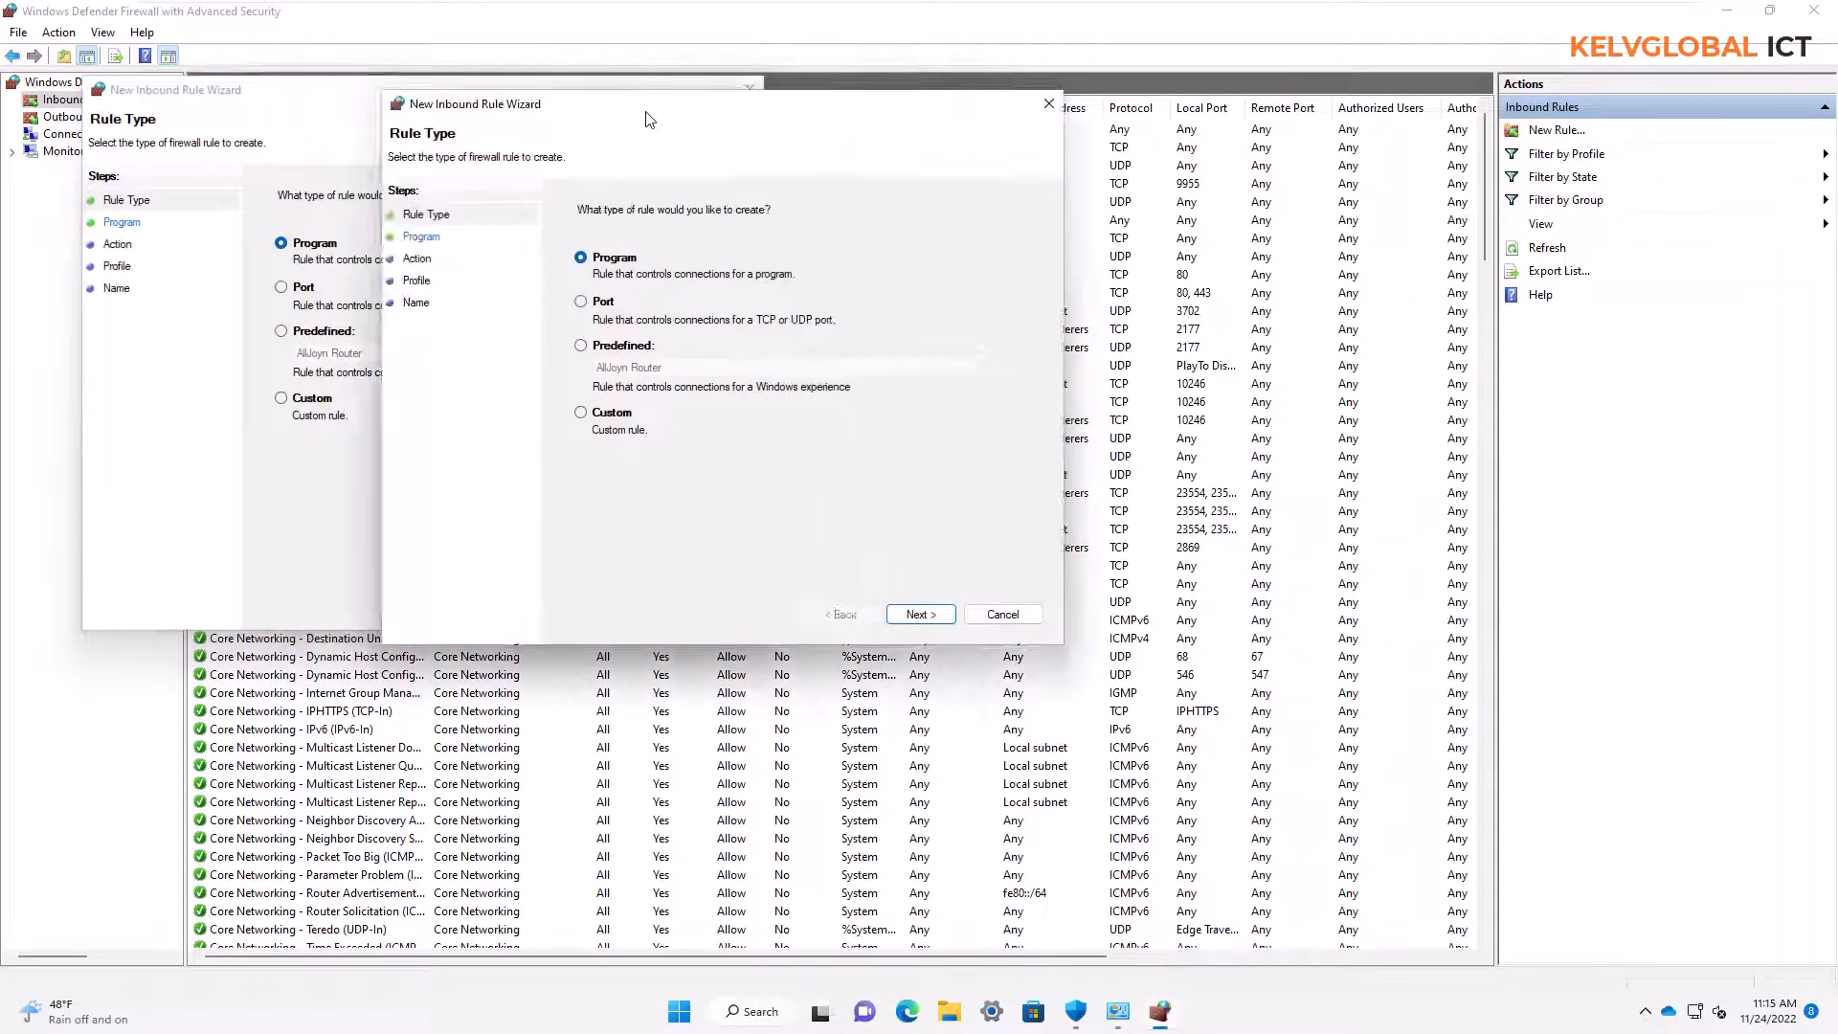
click(1050, 104)
drag(483, 105, 829, 146)
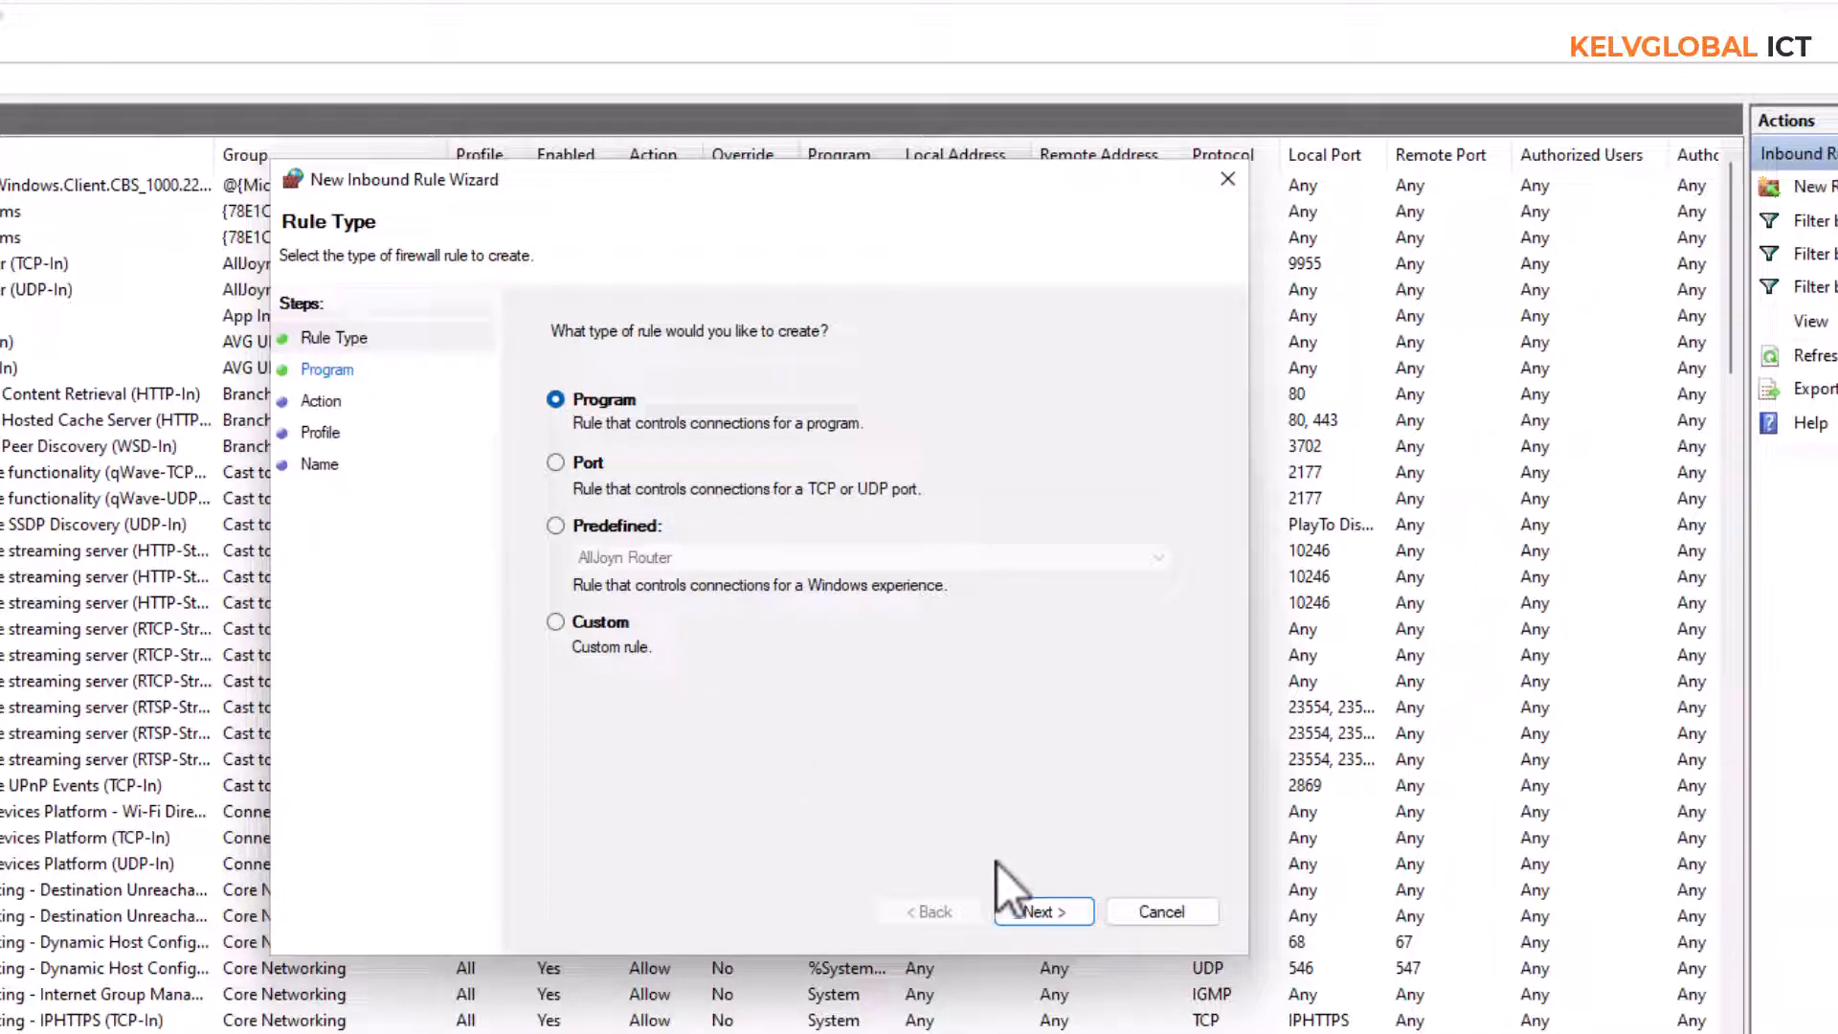
click(1038, 901)
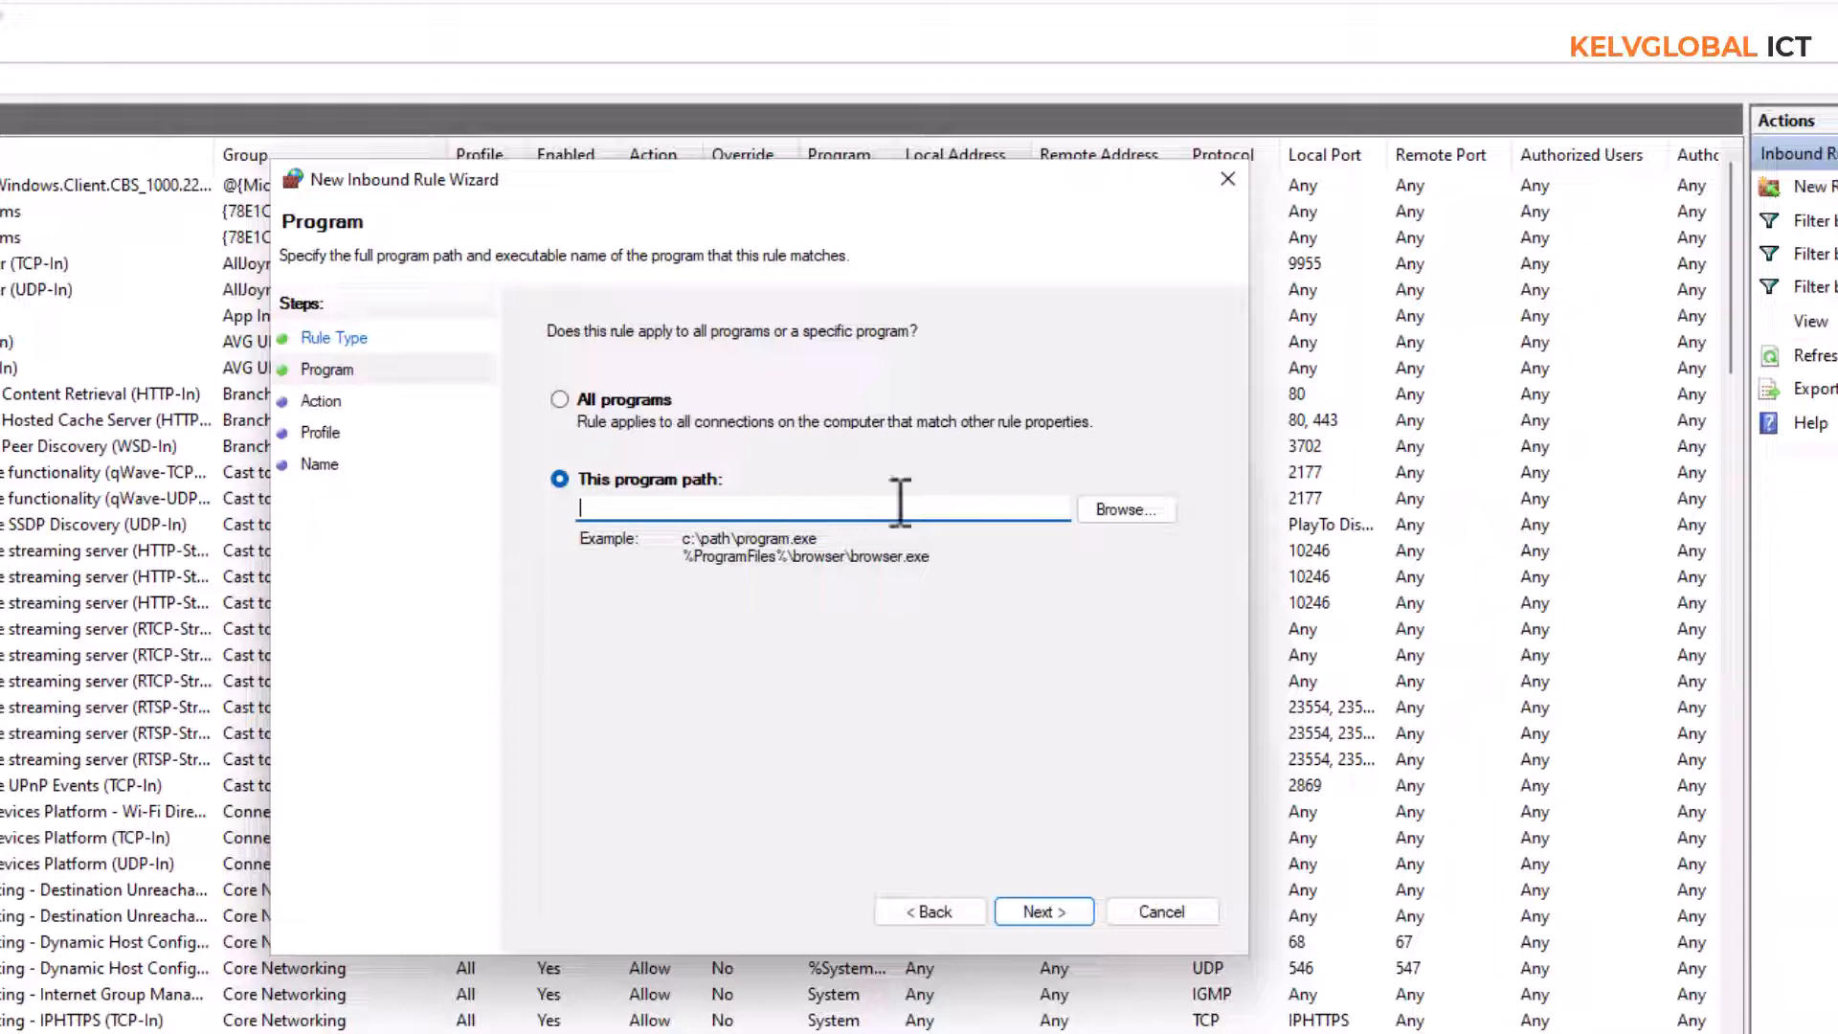
Set the rule's program path to the vlc application in Program Files\VideoLAN\VLC and continue to the rule action
click(1122, 512)
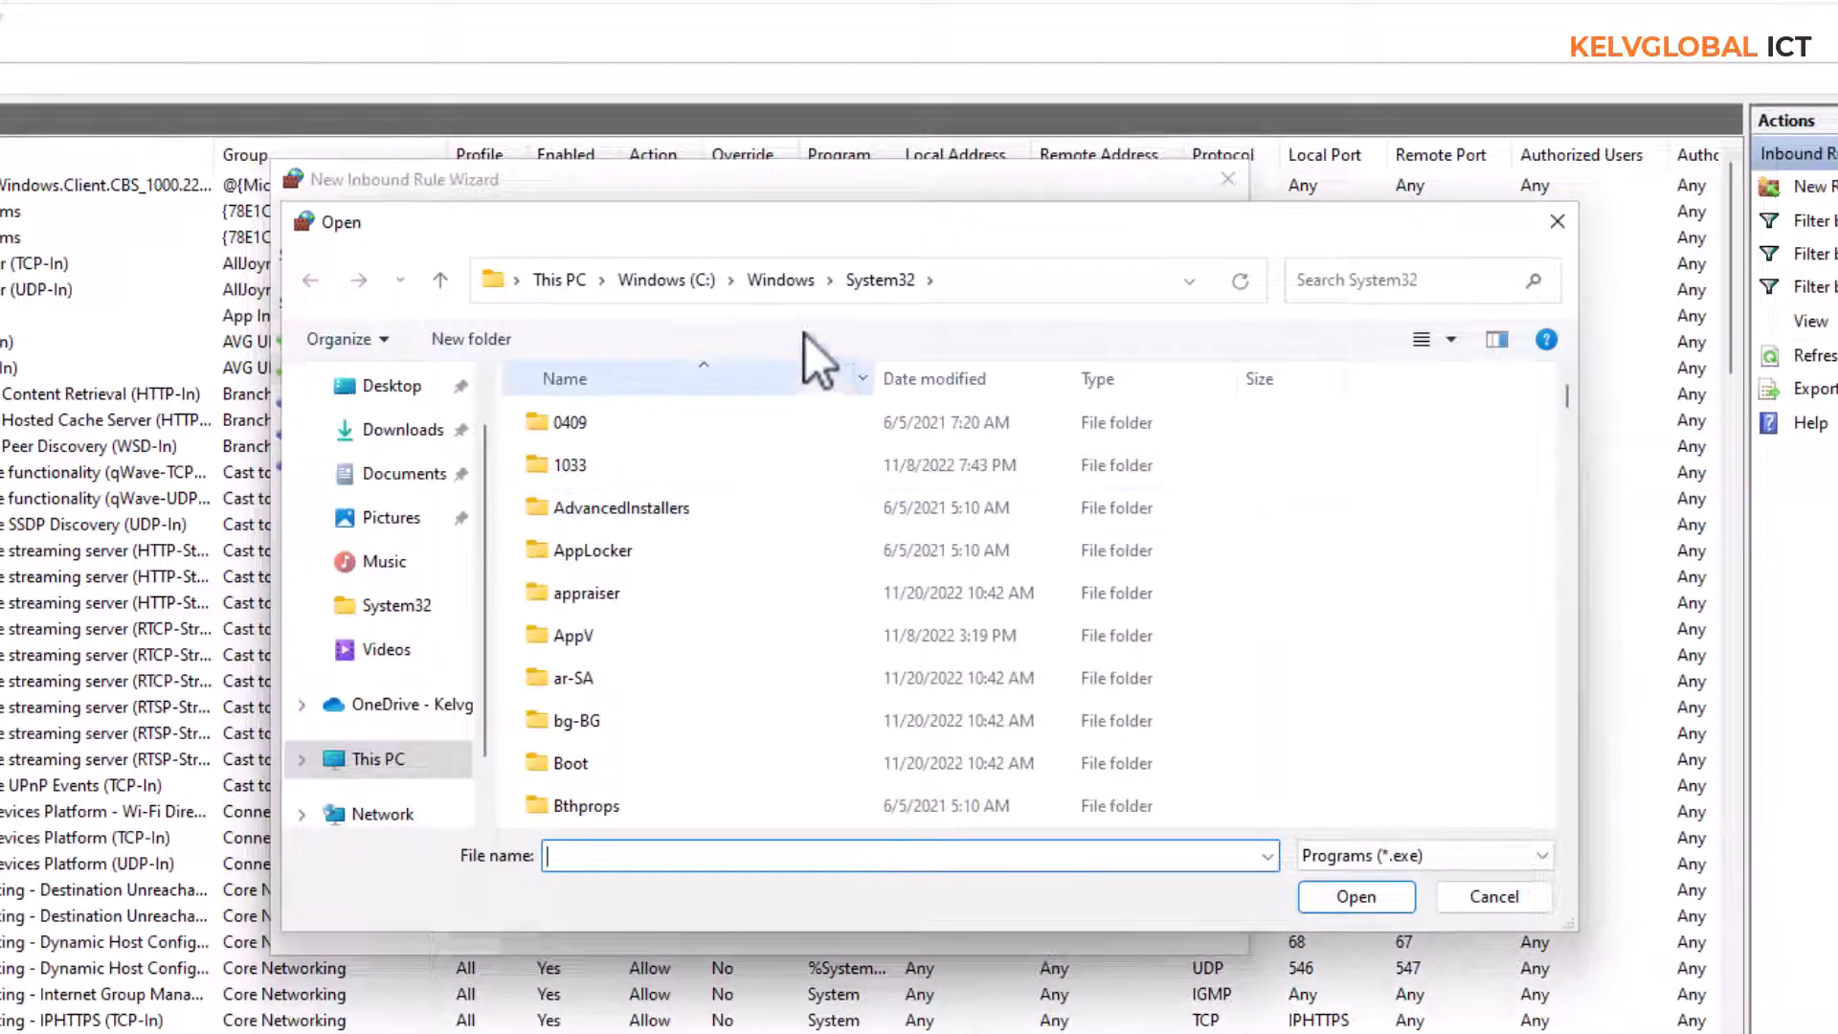
click(787, 285)
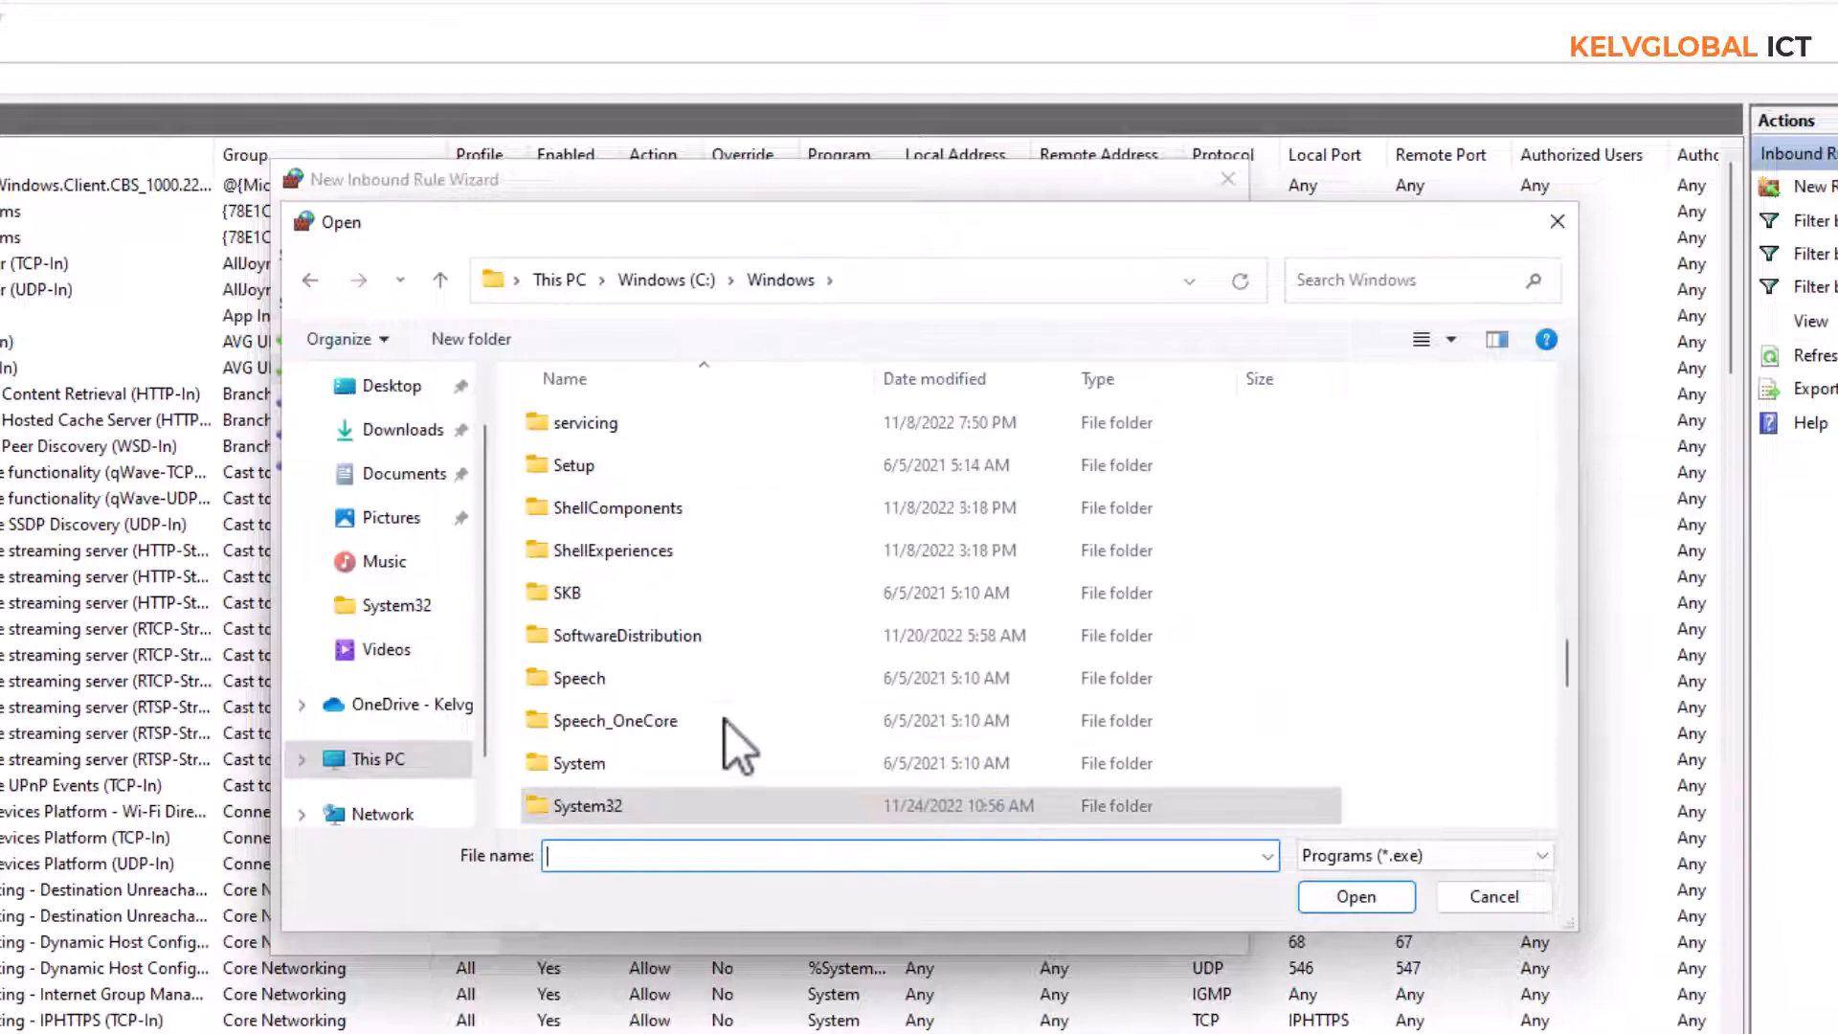
drag(1562, 668, 1566, 374)
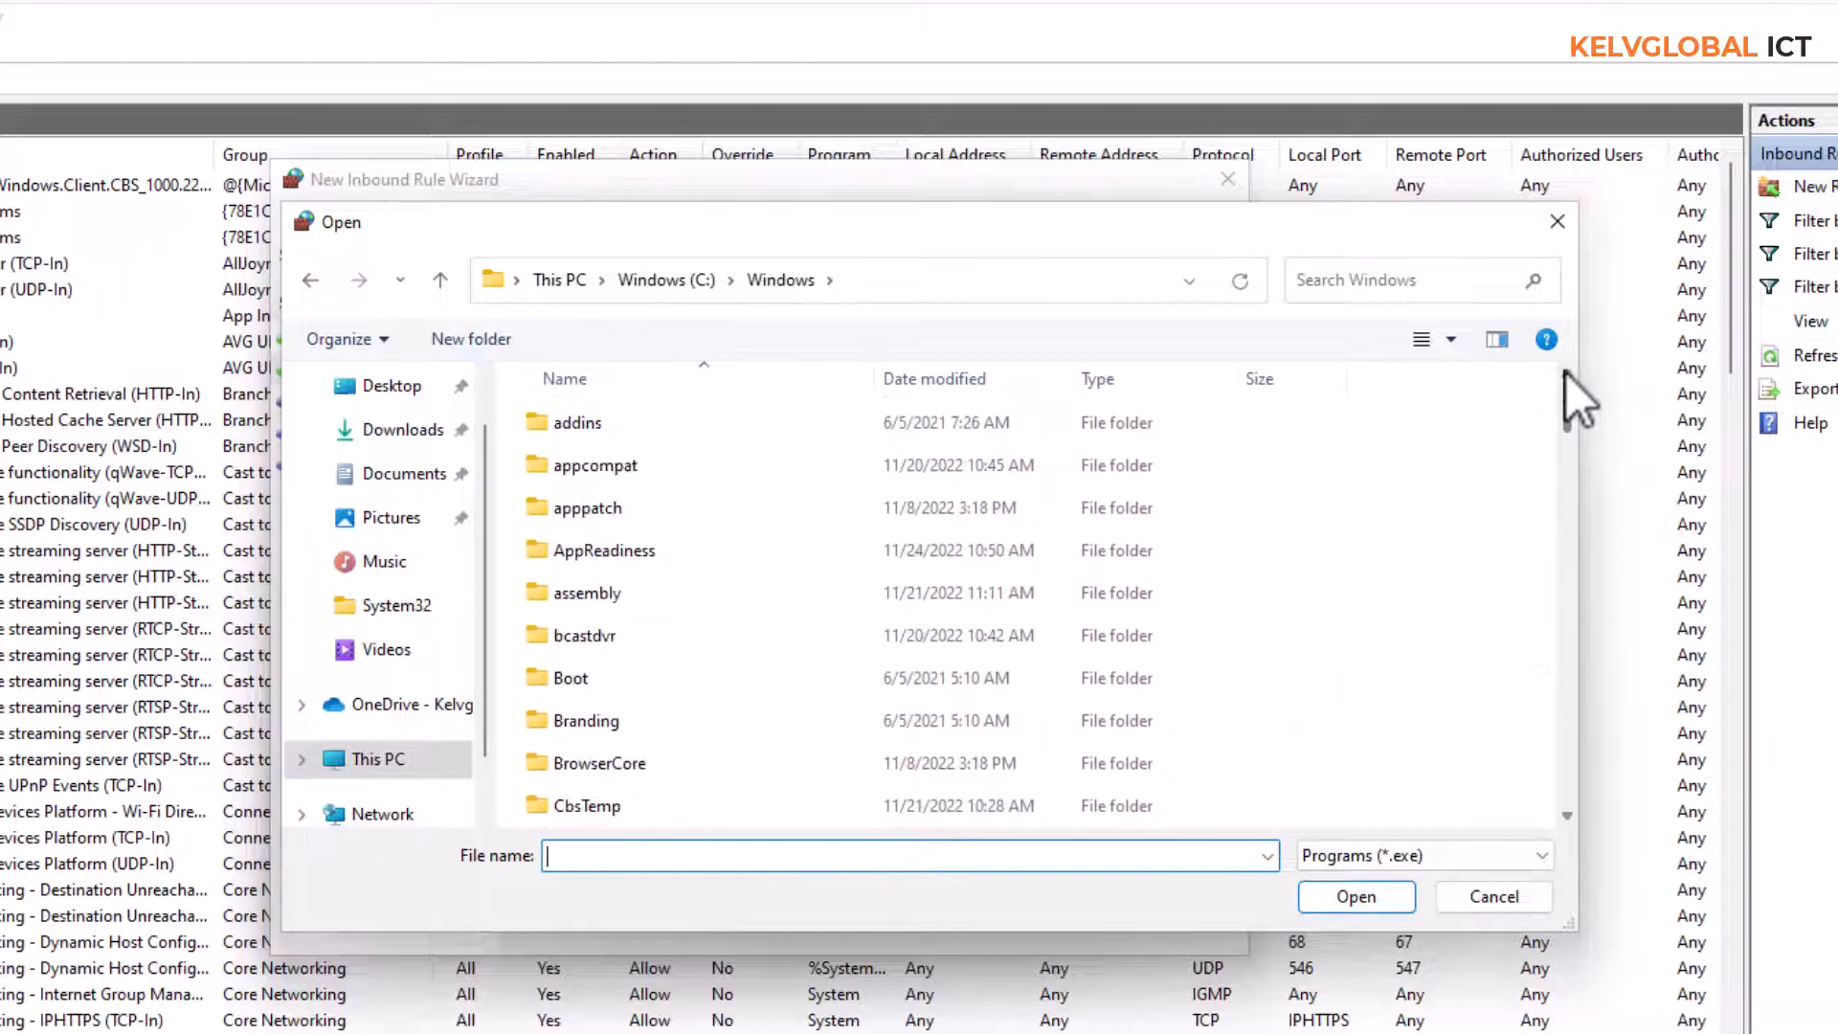
click(672, 289)
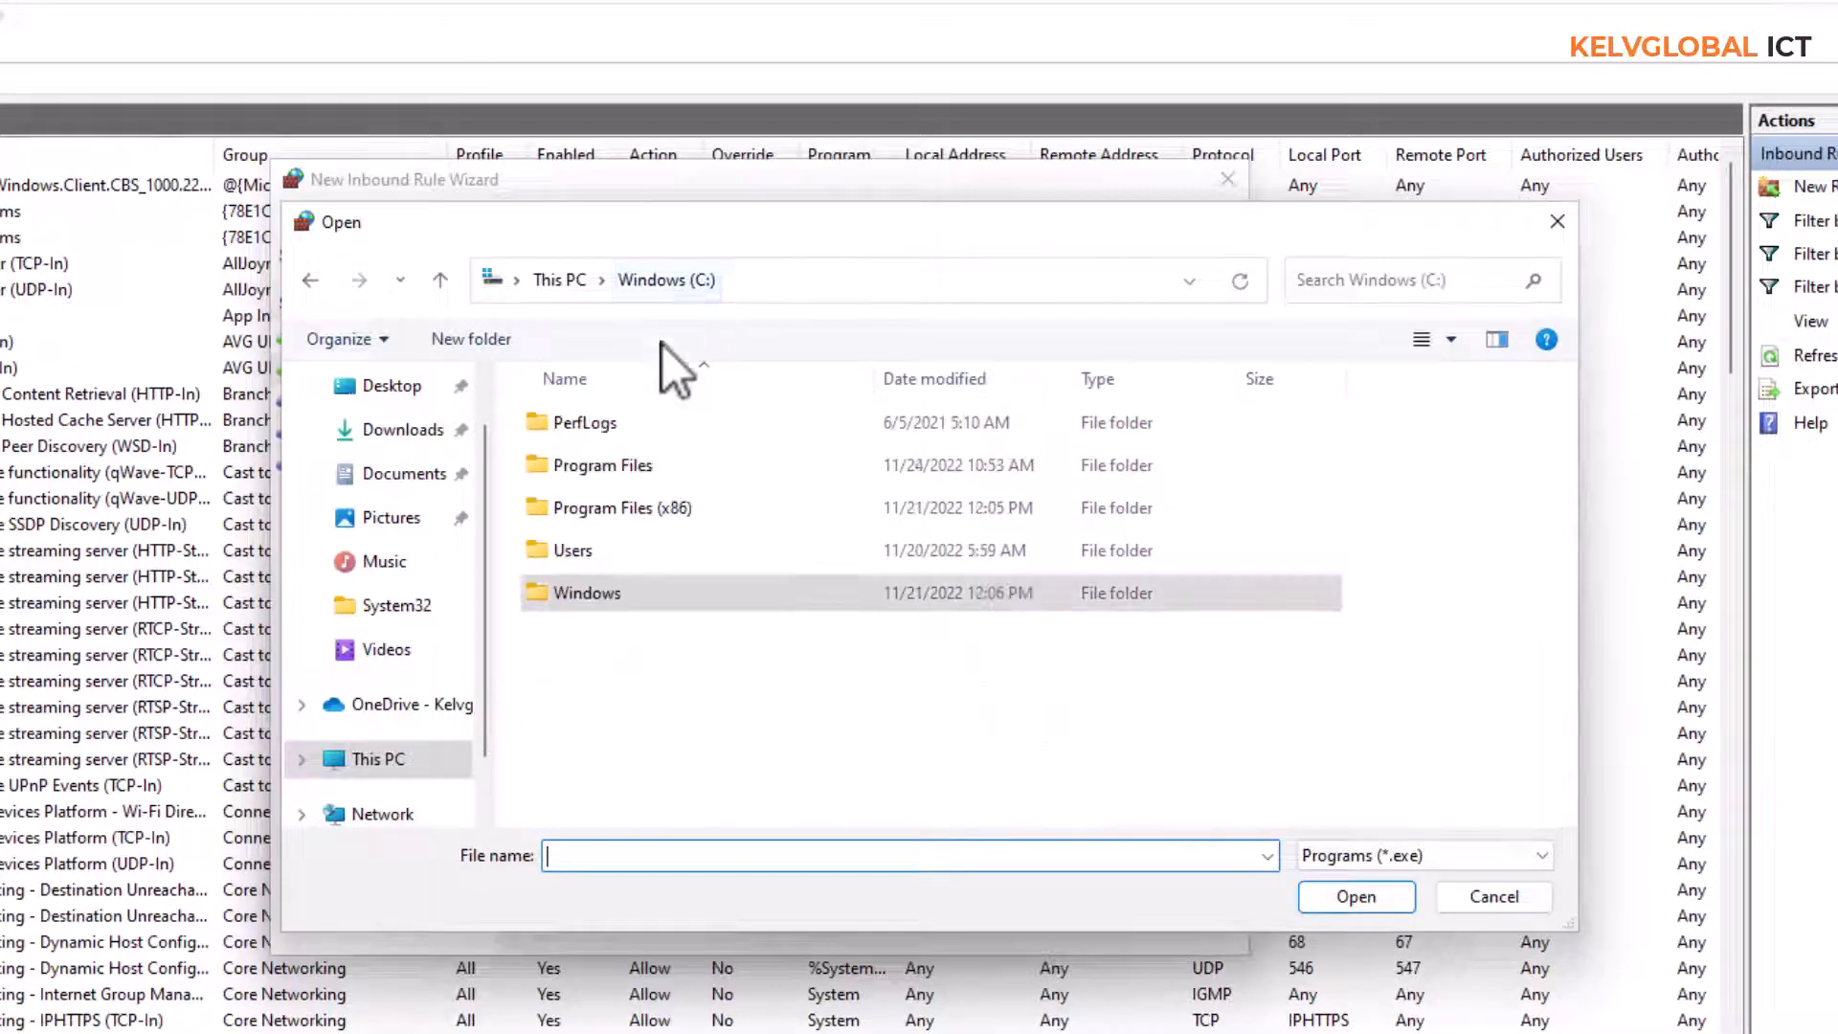
double_click(628, 475)
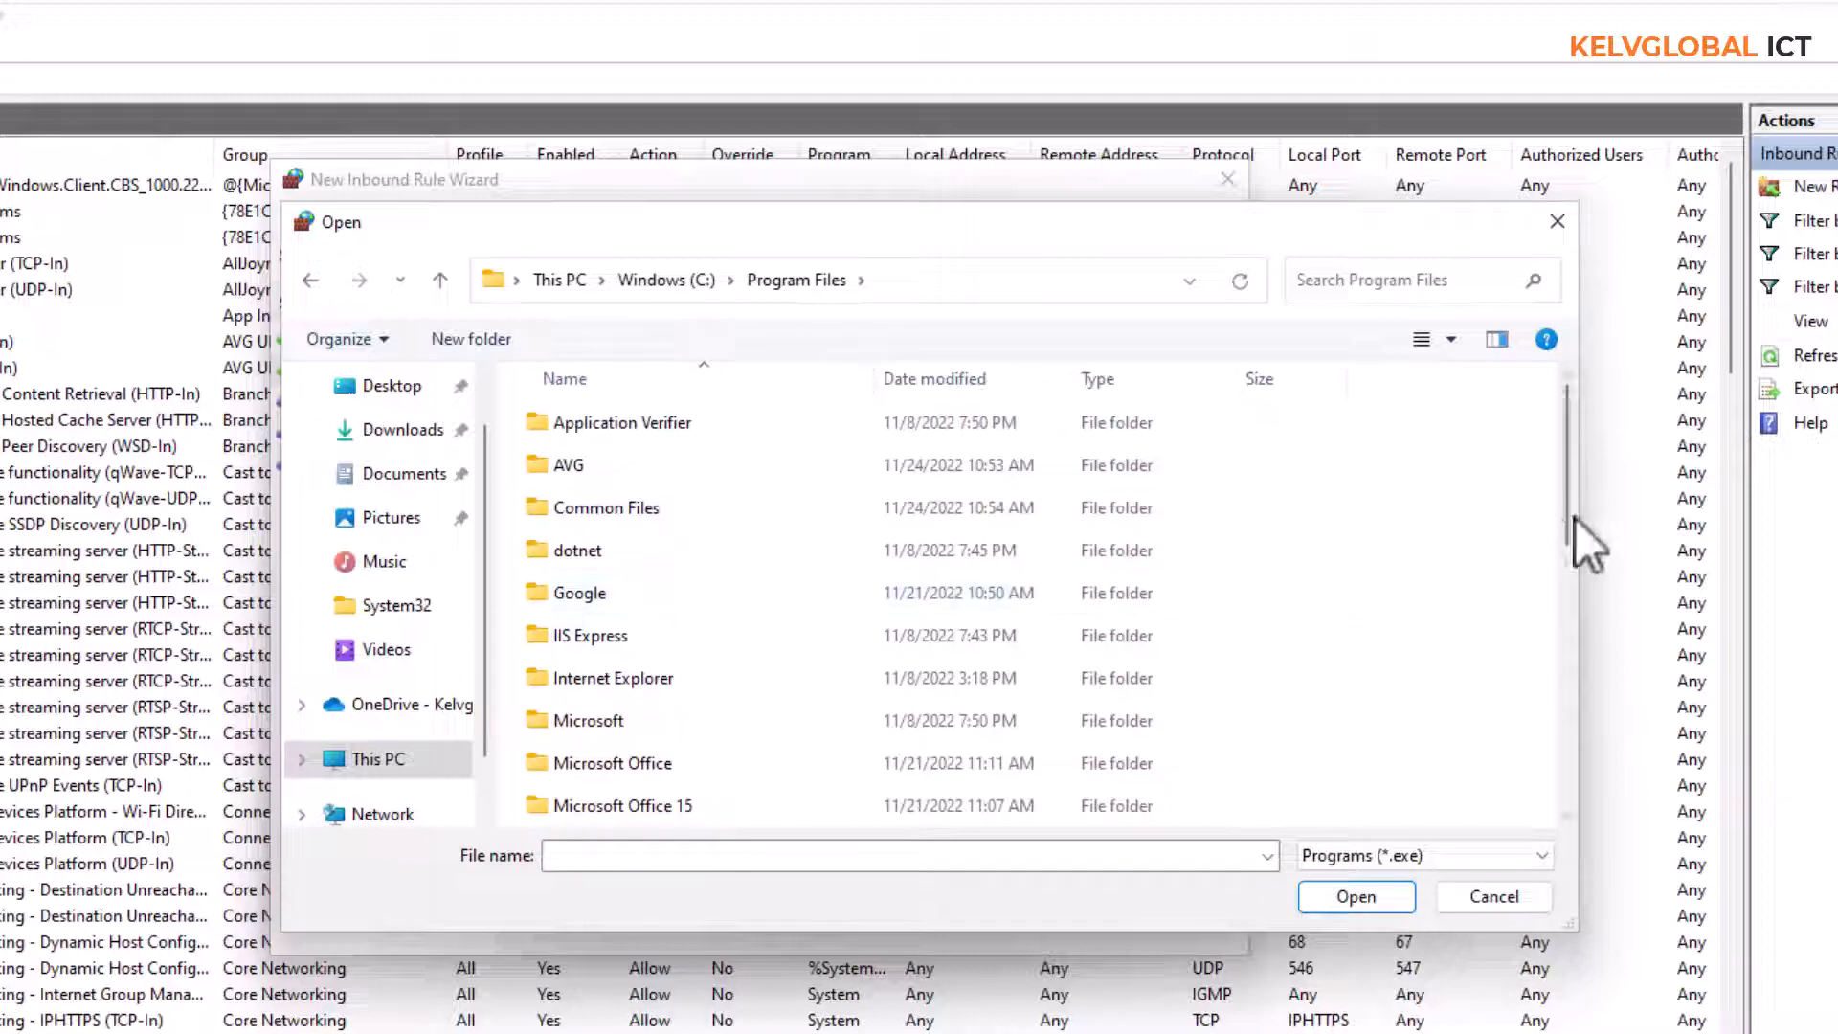
drag(1566, 510, 1555, 662)
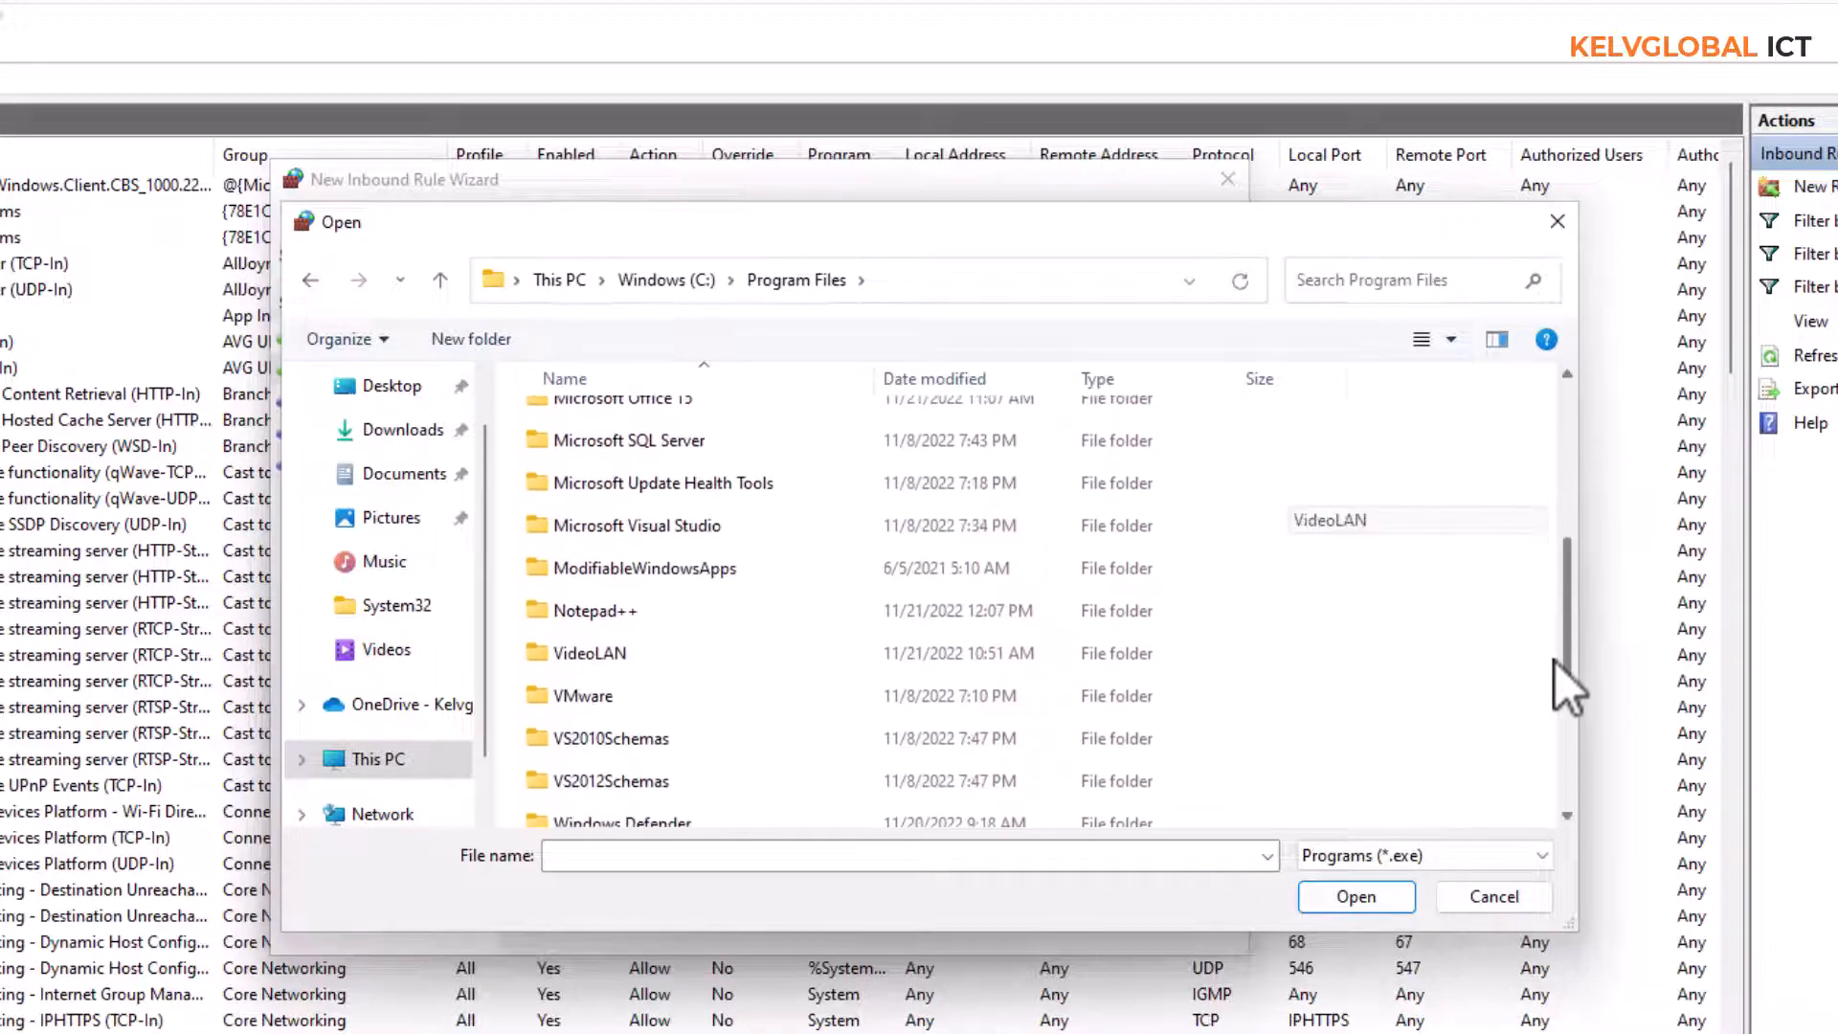
double_click(614, 653)
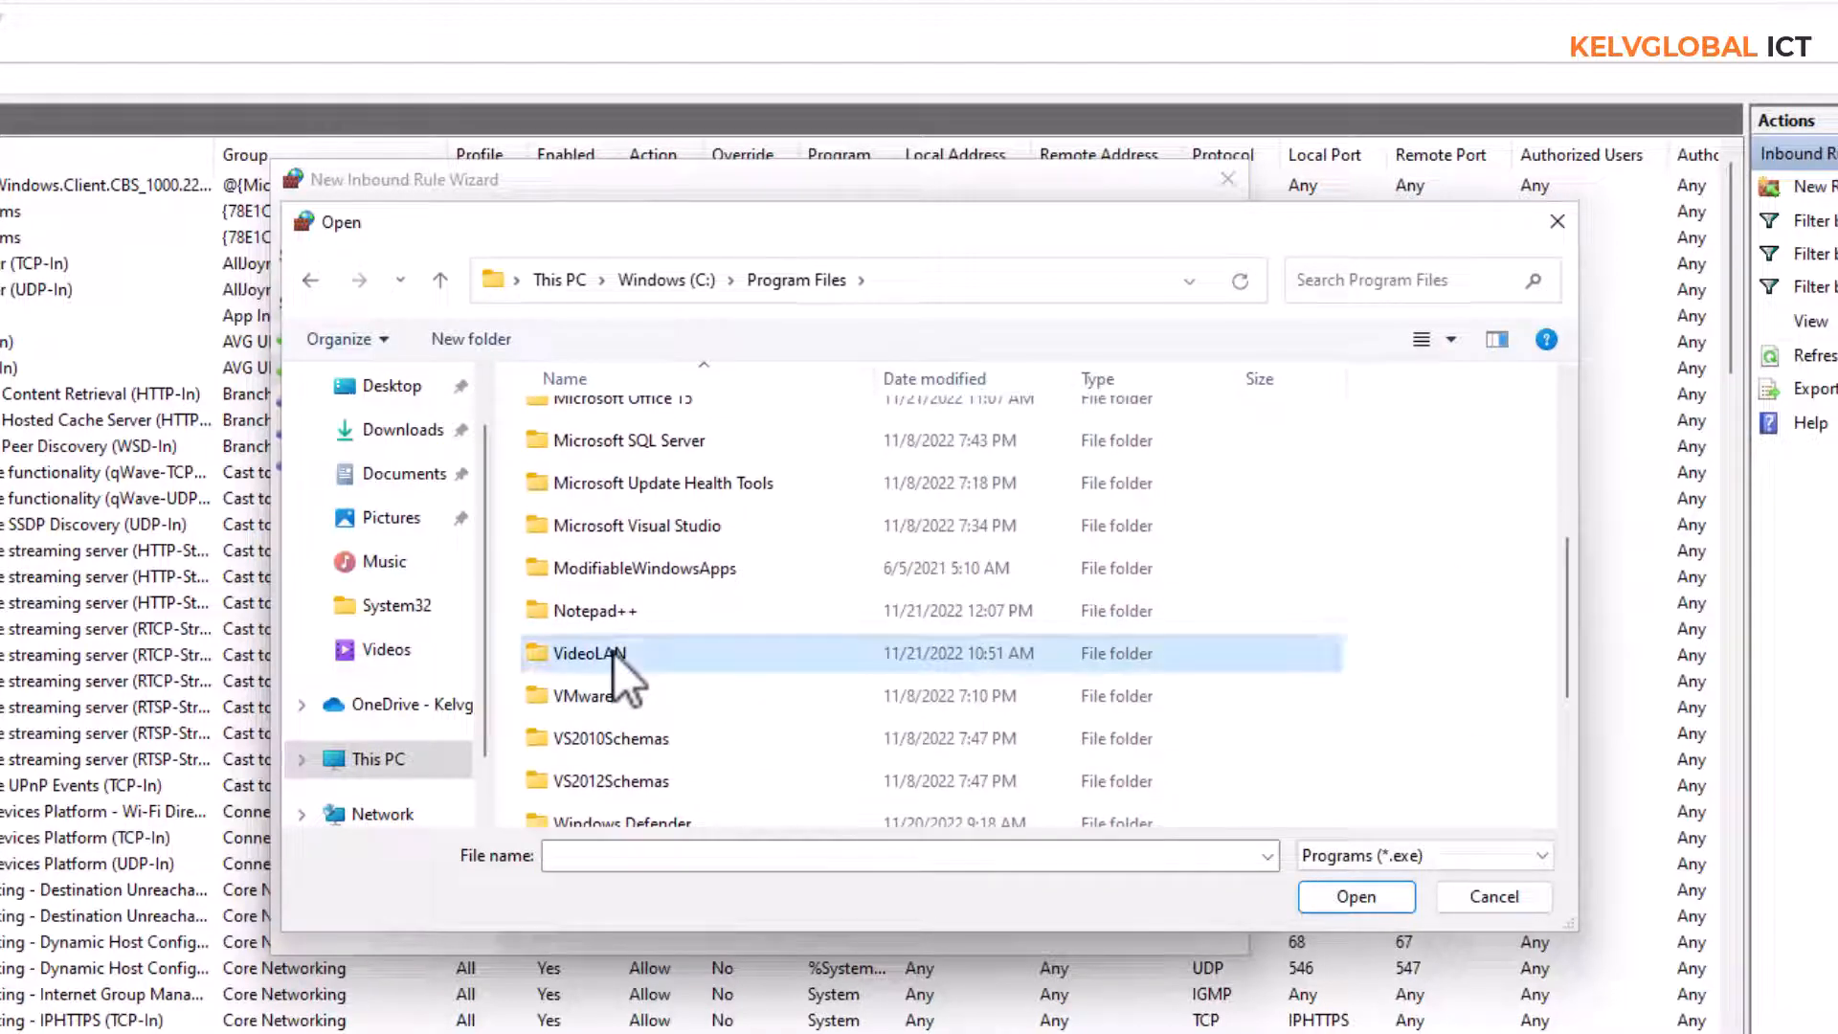
double_click(580, 421)
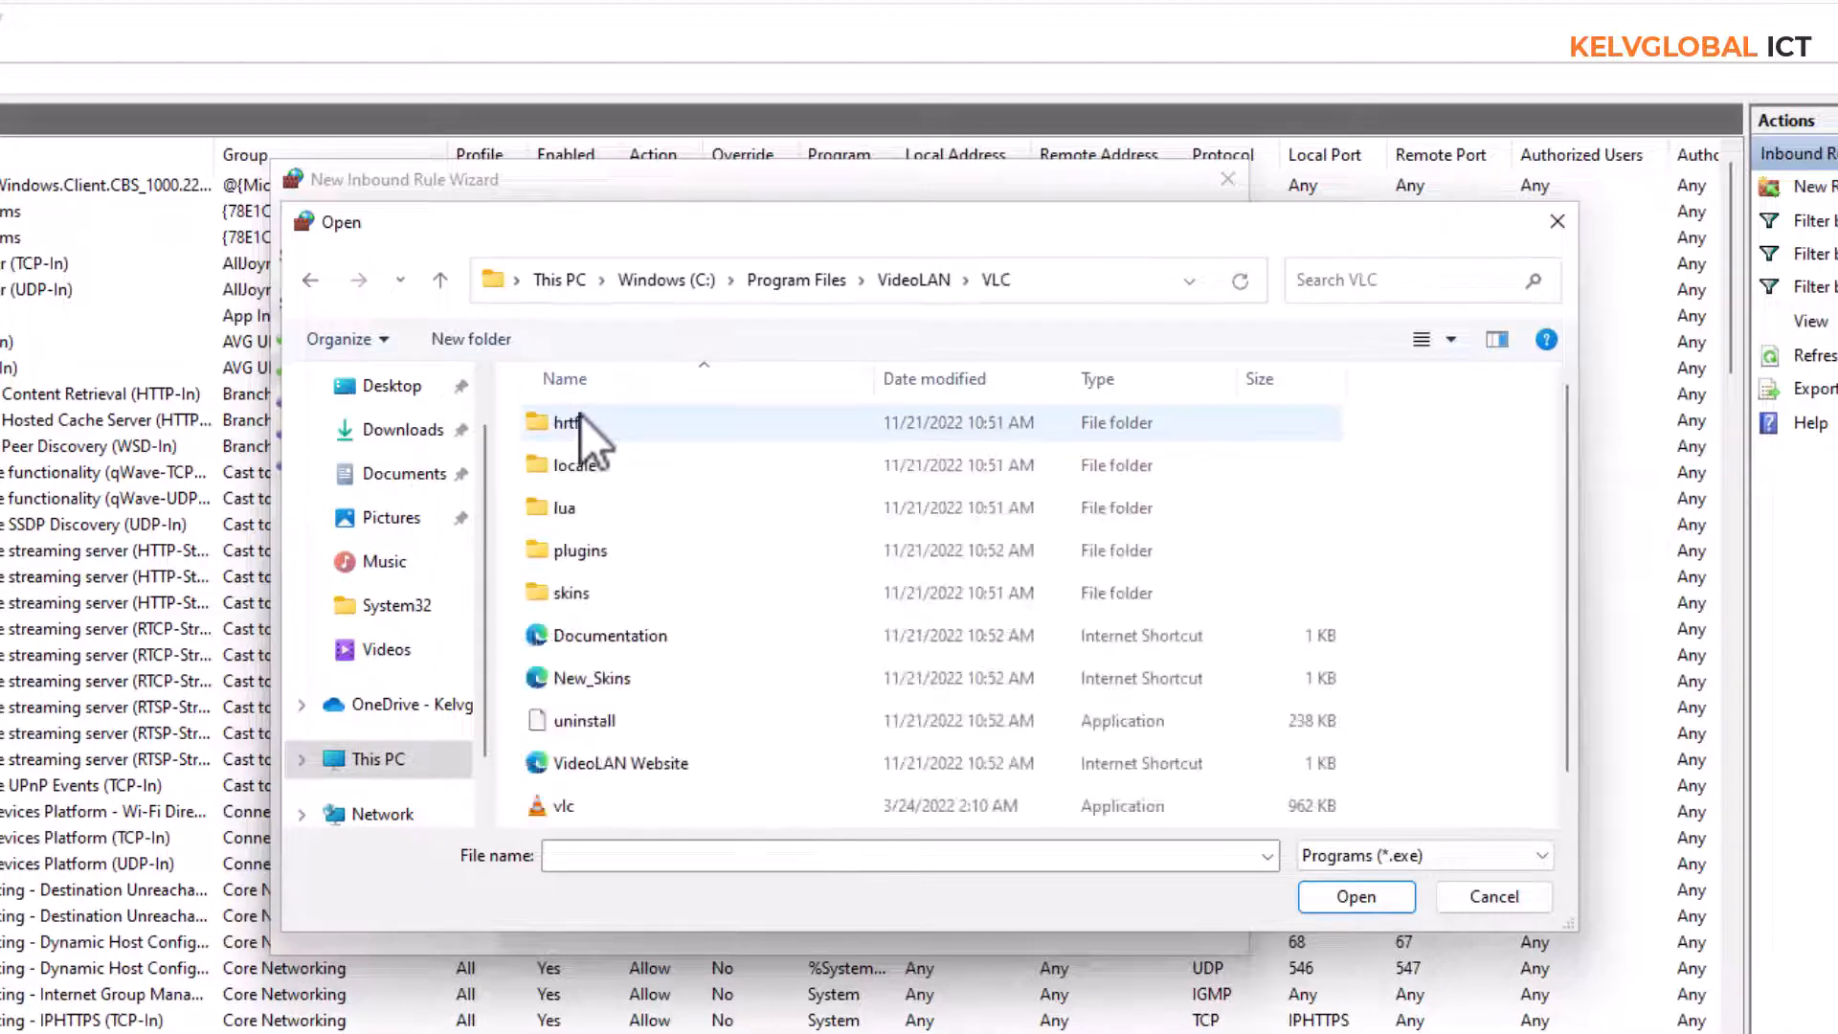
click(572, 807)
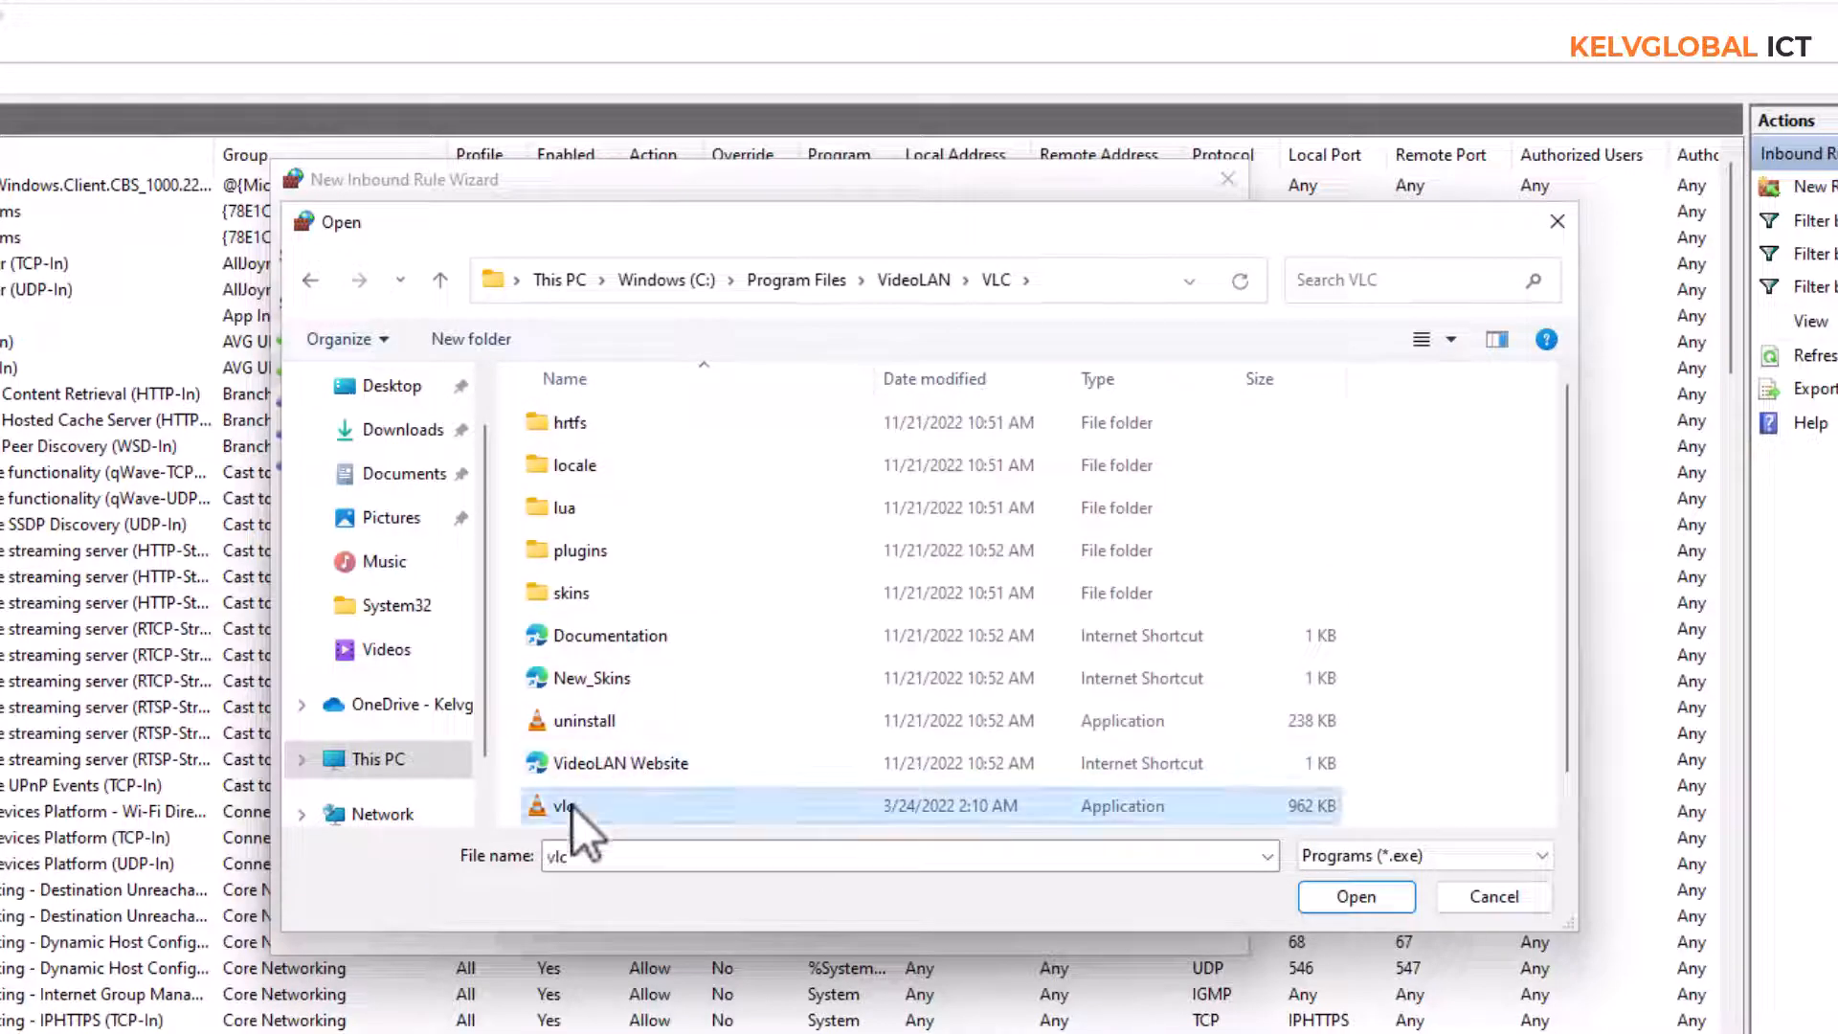
click(1351, 891)
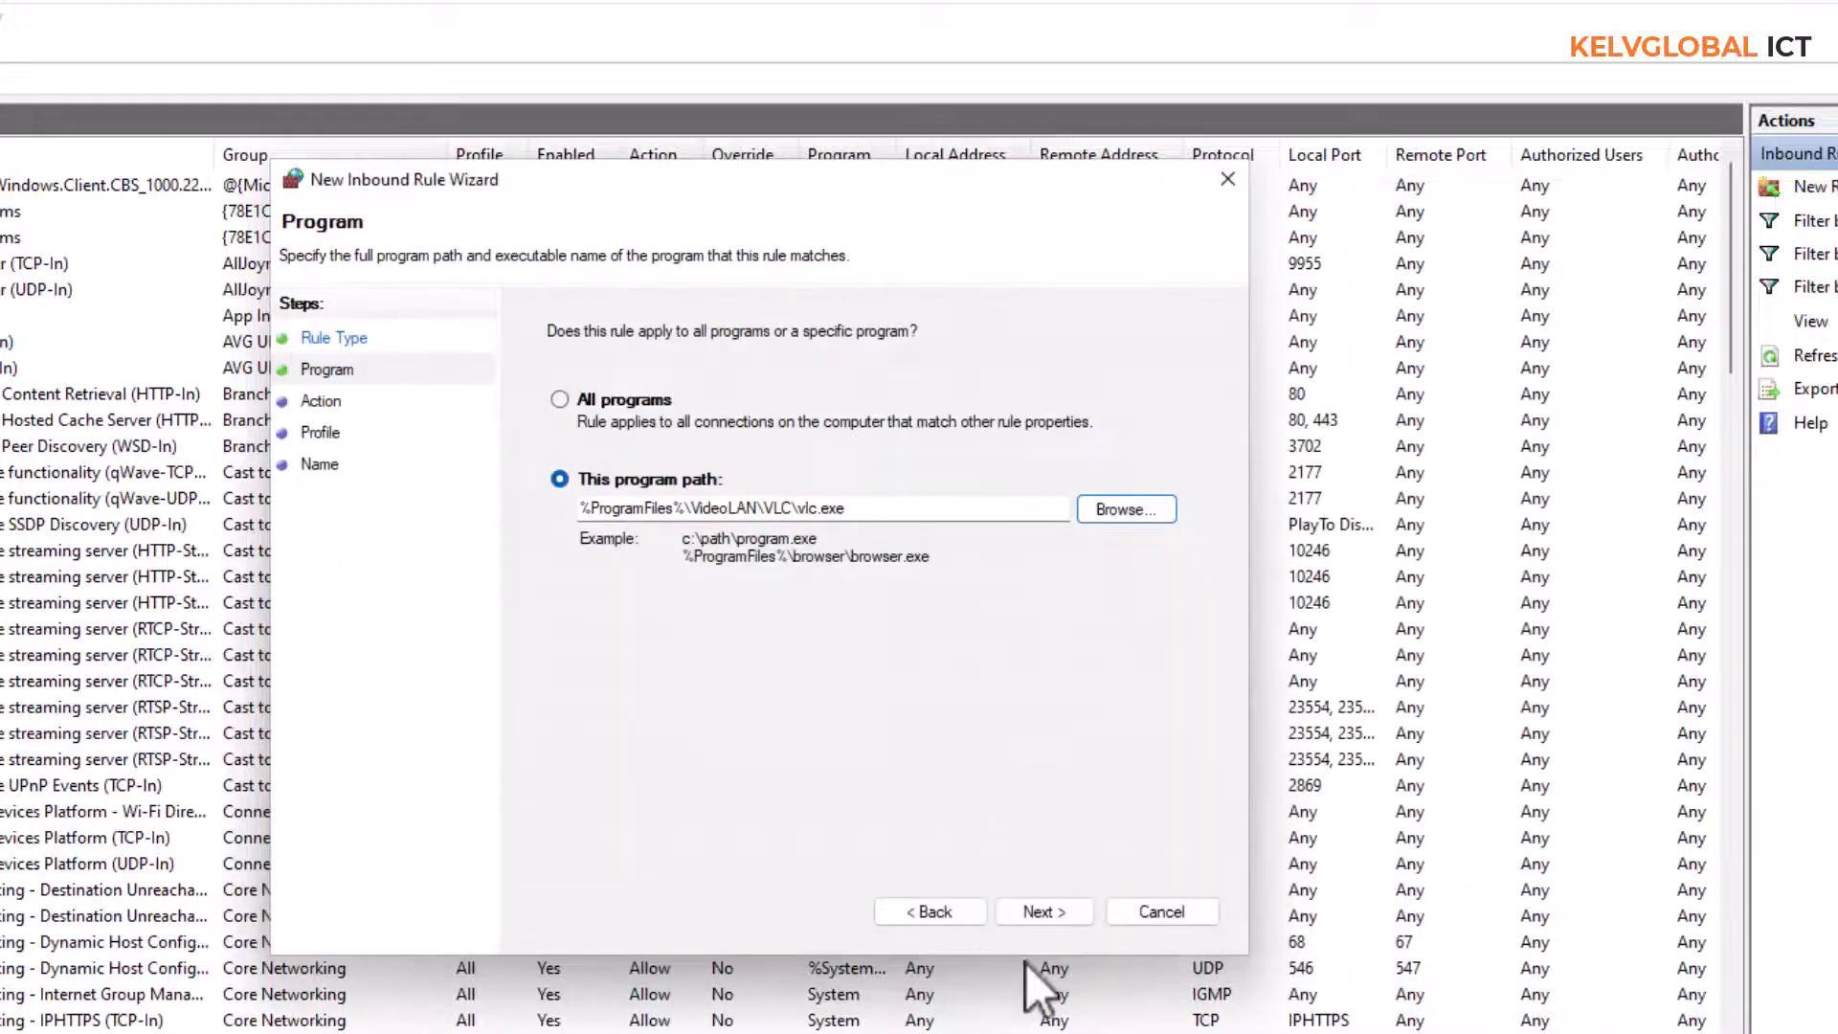
click(1053, 914)
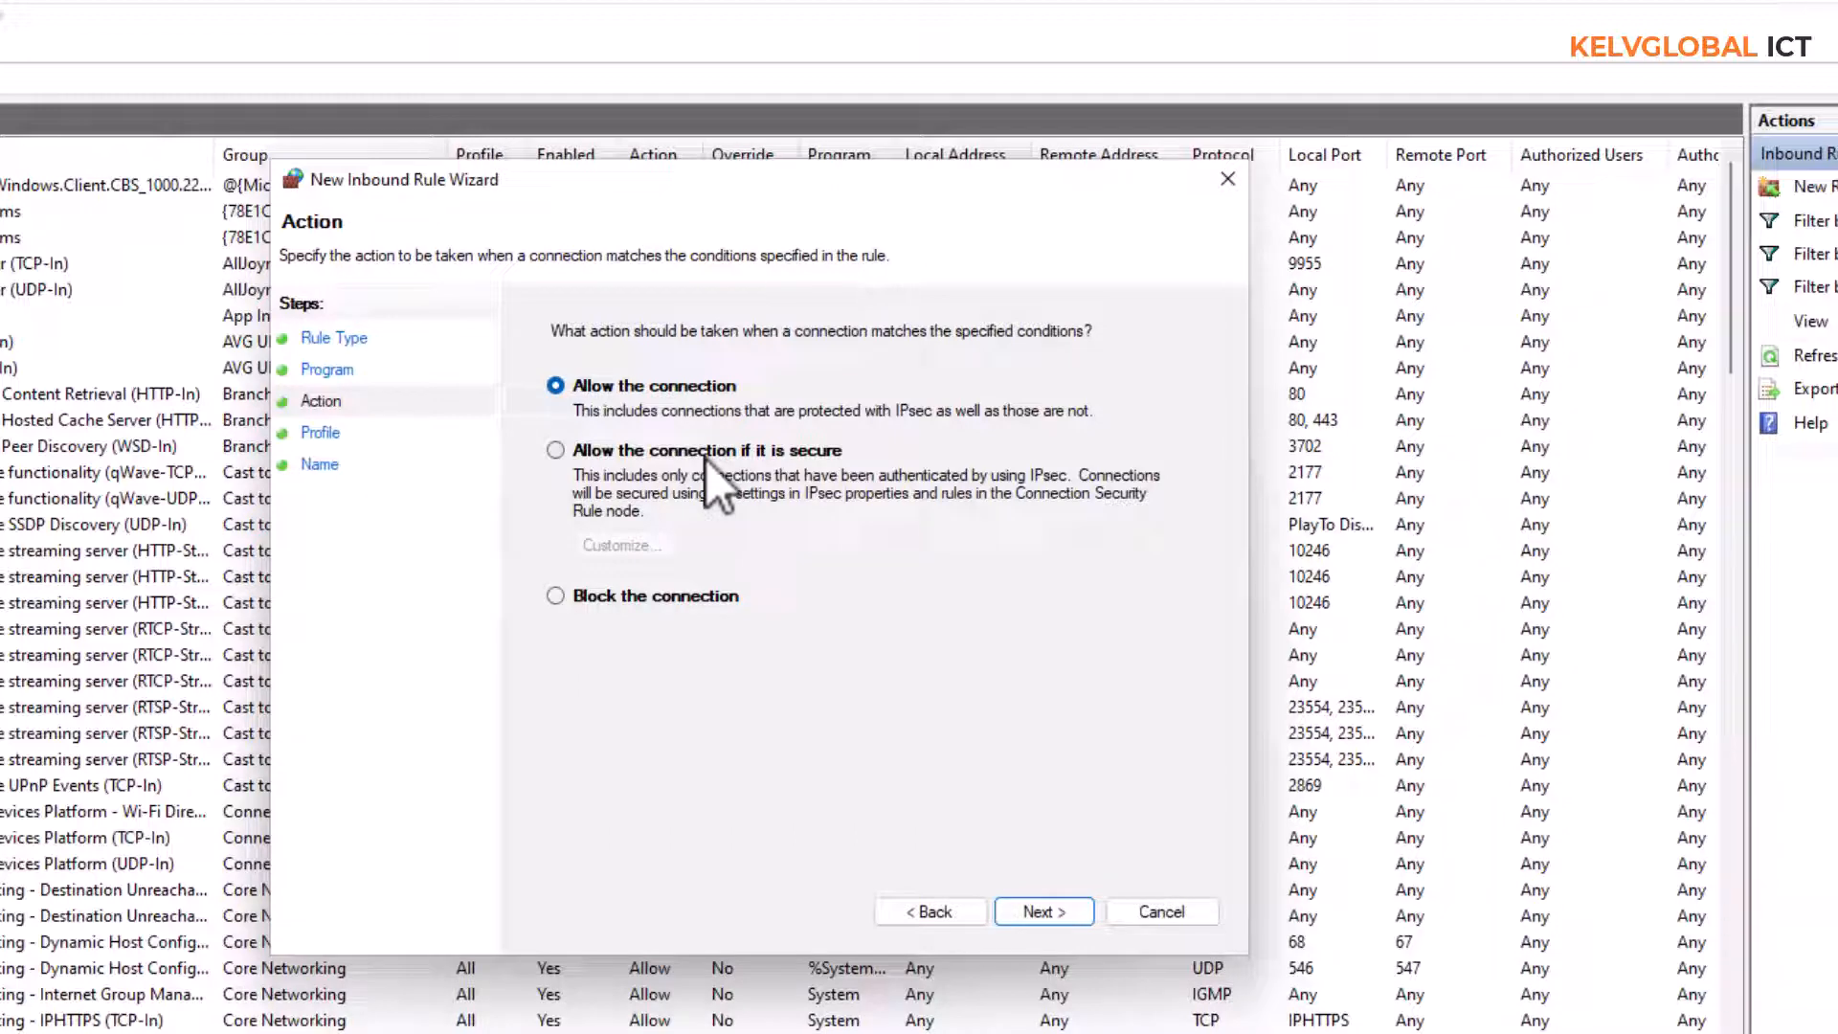
Set the rule to block the connection and apply it to the Domain, Private and Public profiles
click(659, 597)
click(1043, 911)
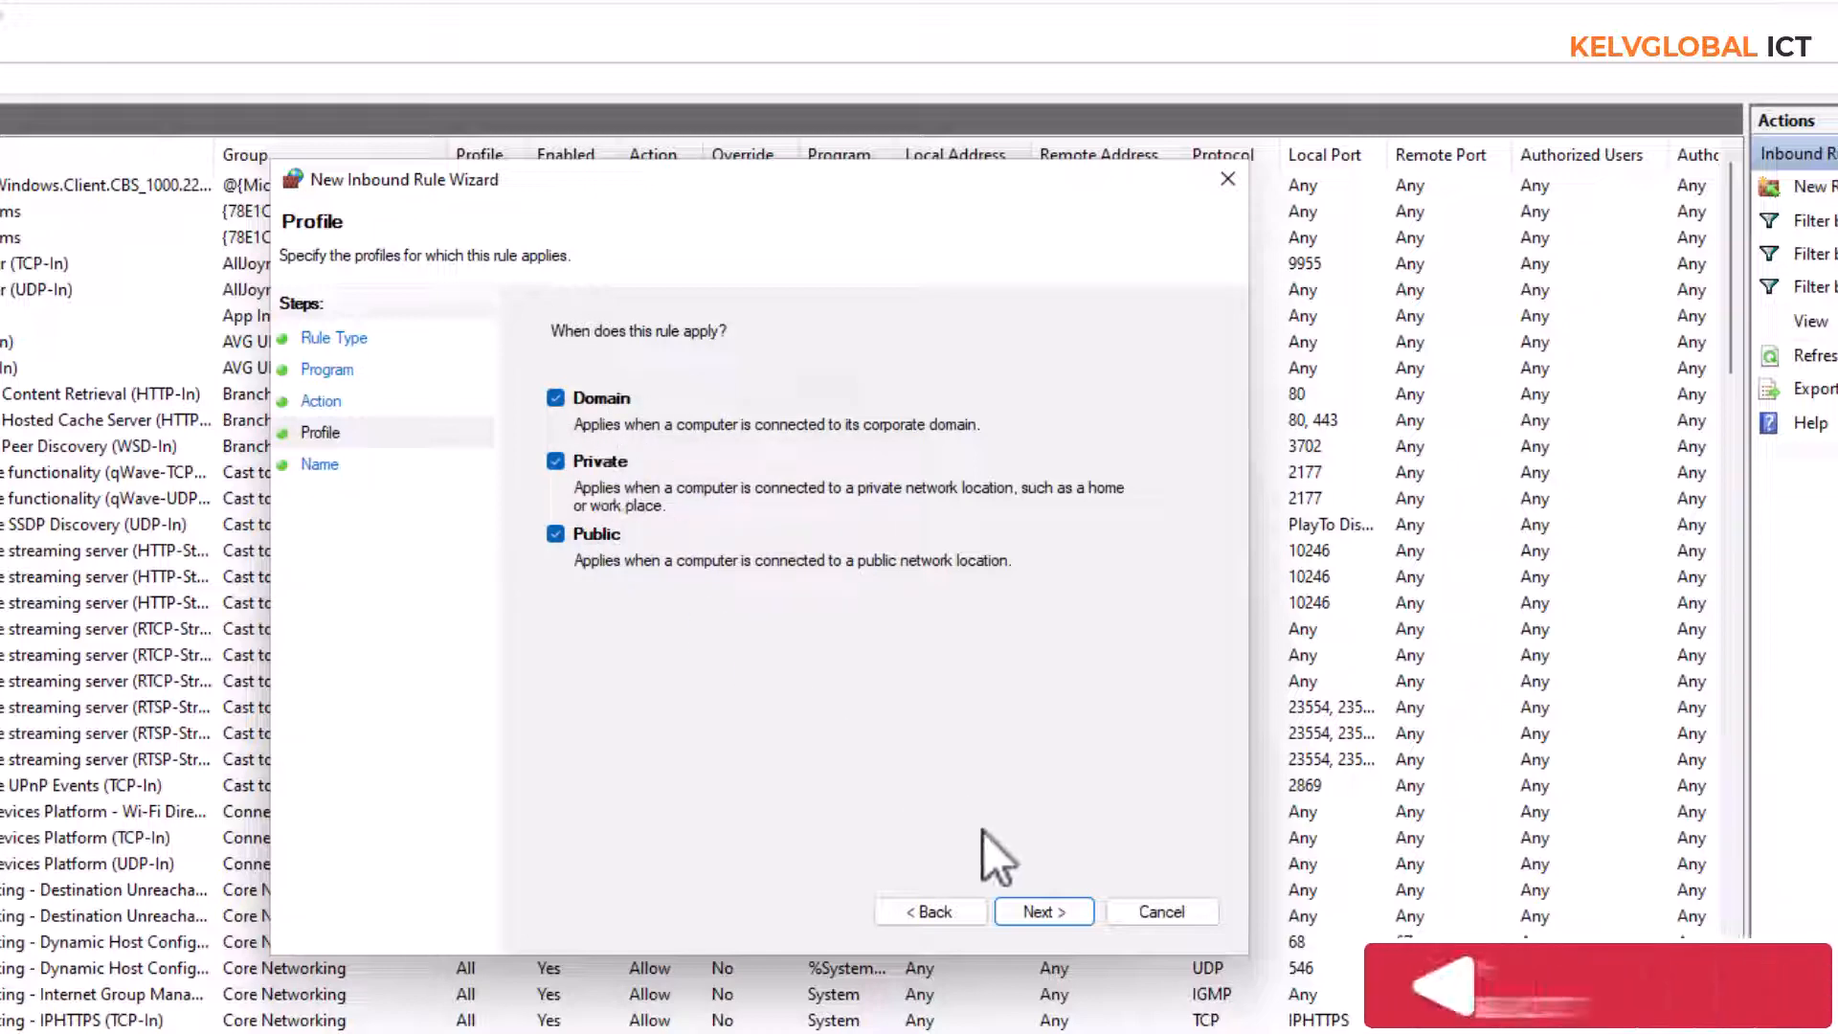
click(1044, 921)
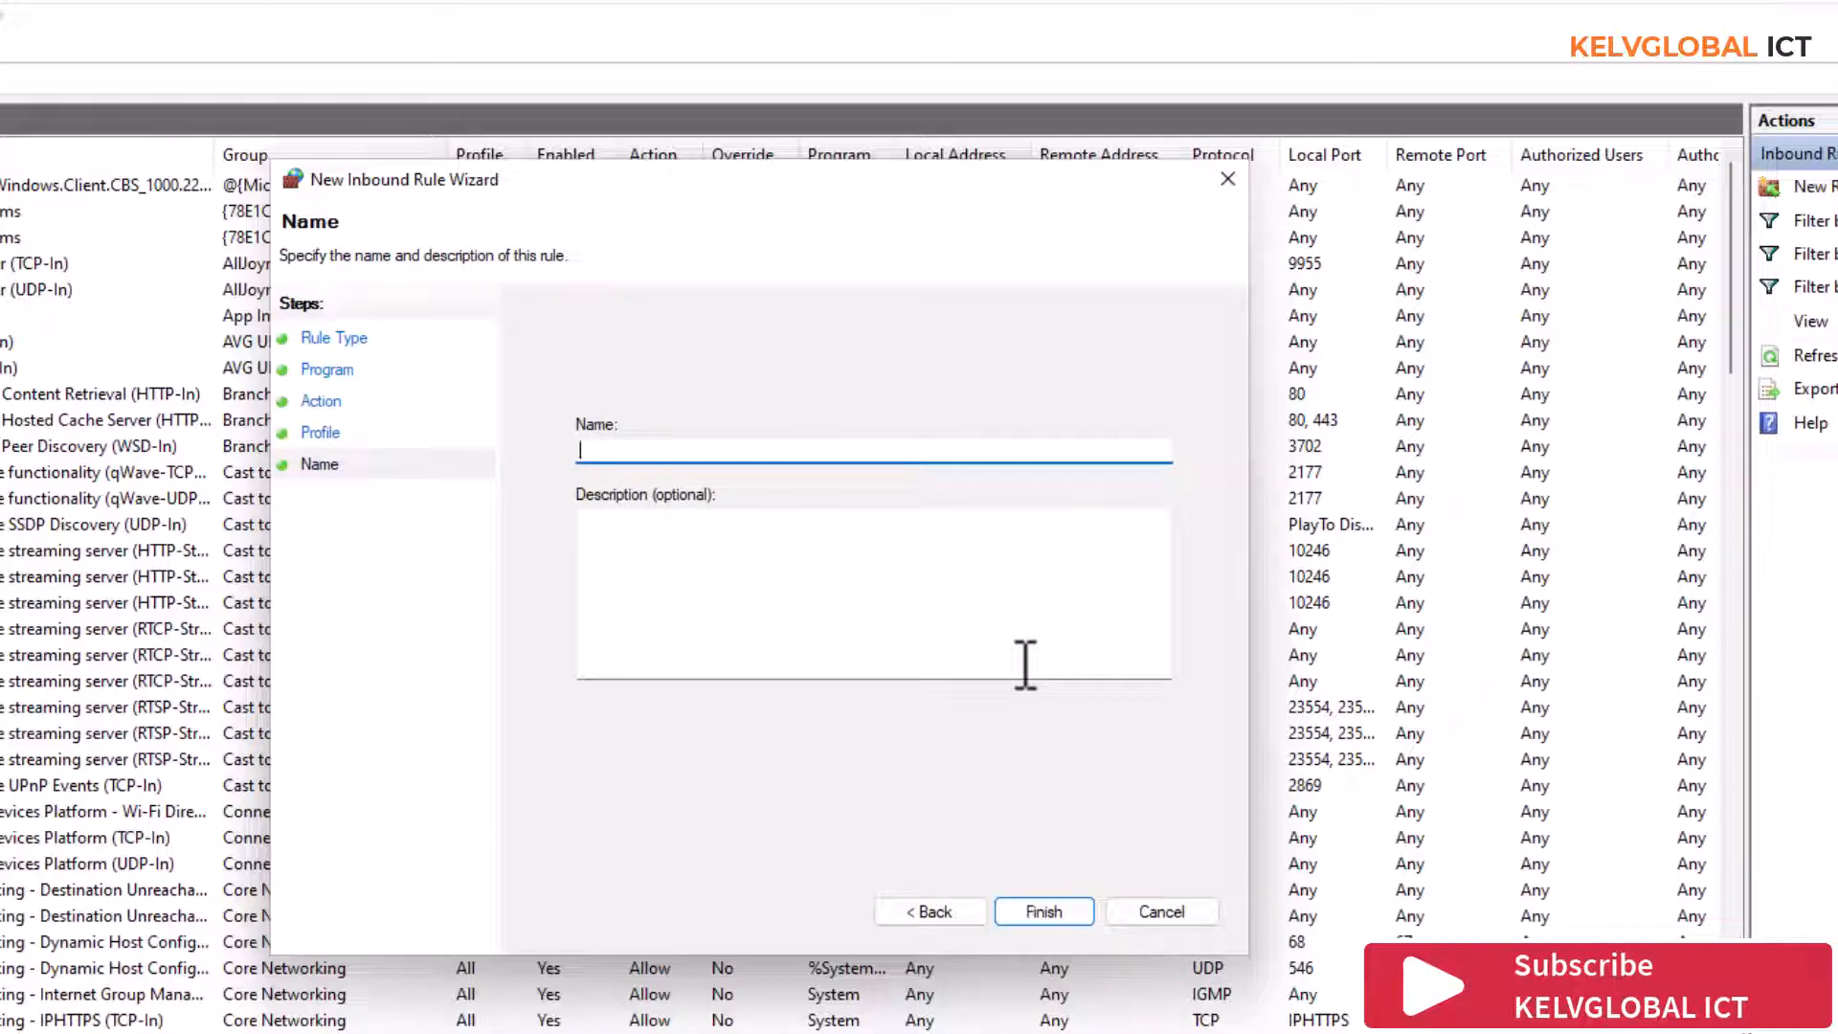
Name the rule Block-VLC, finish creating it, and select it in the inbound rules list
text(Block -)
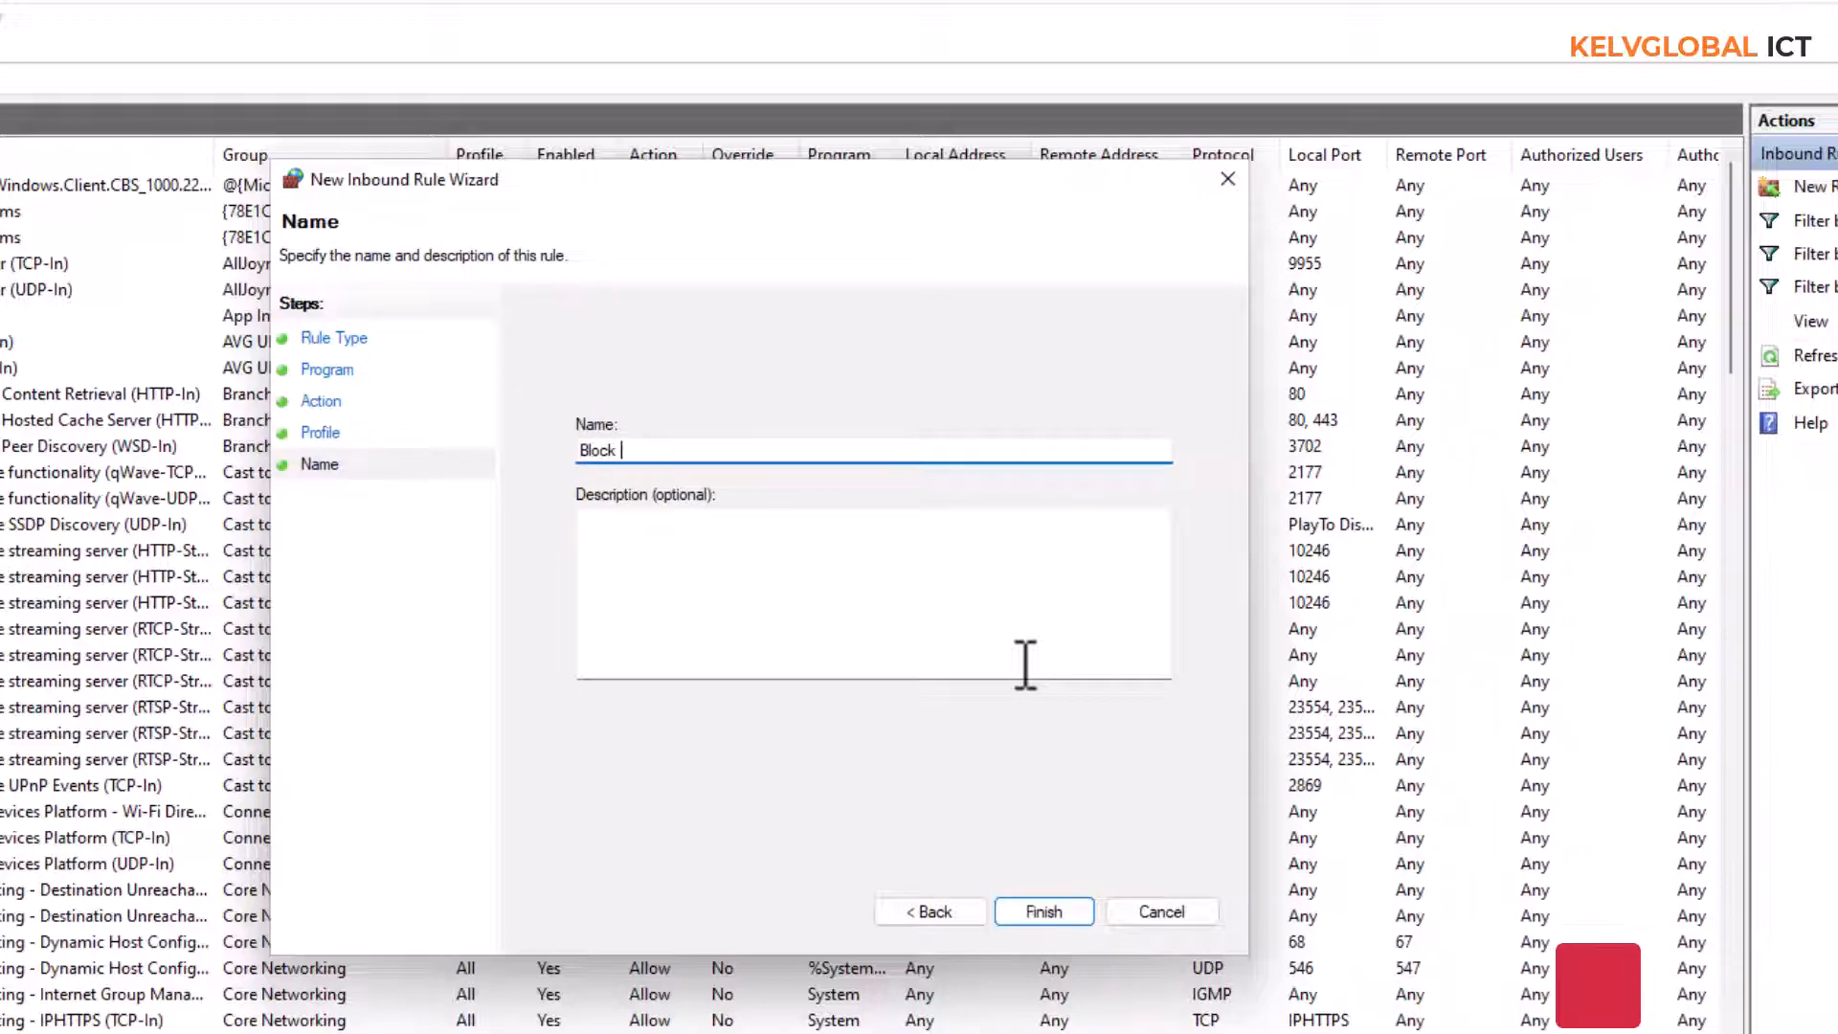
text(VLC)
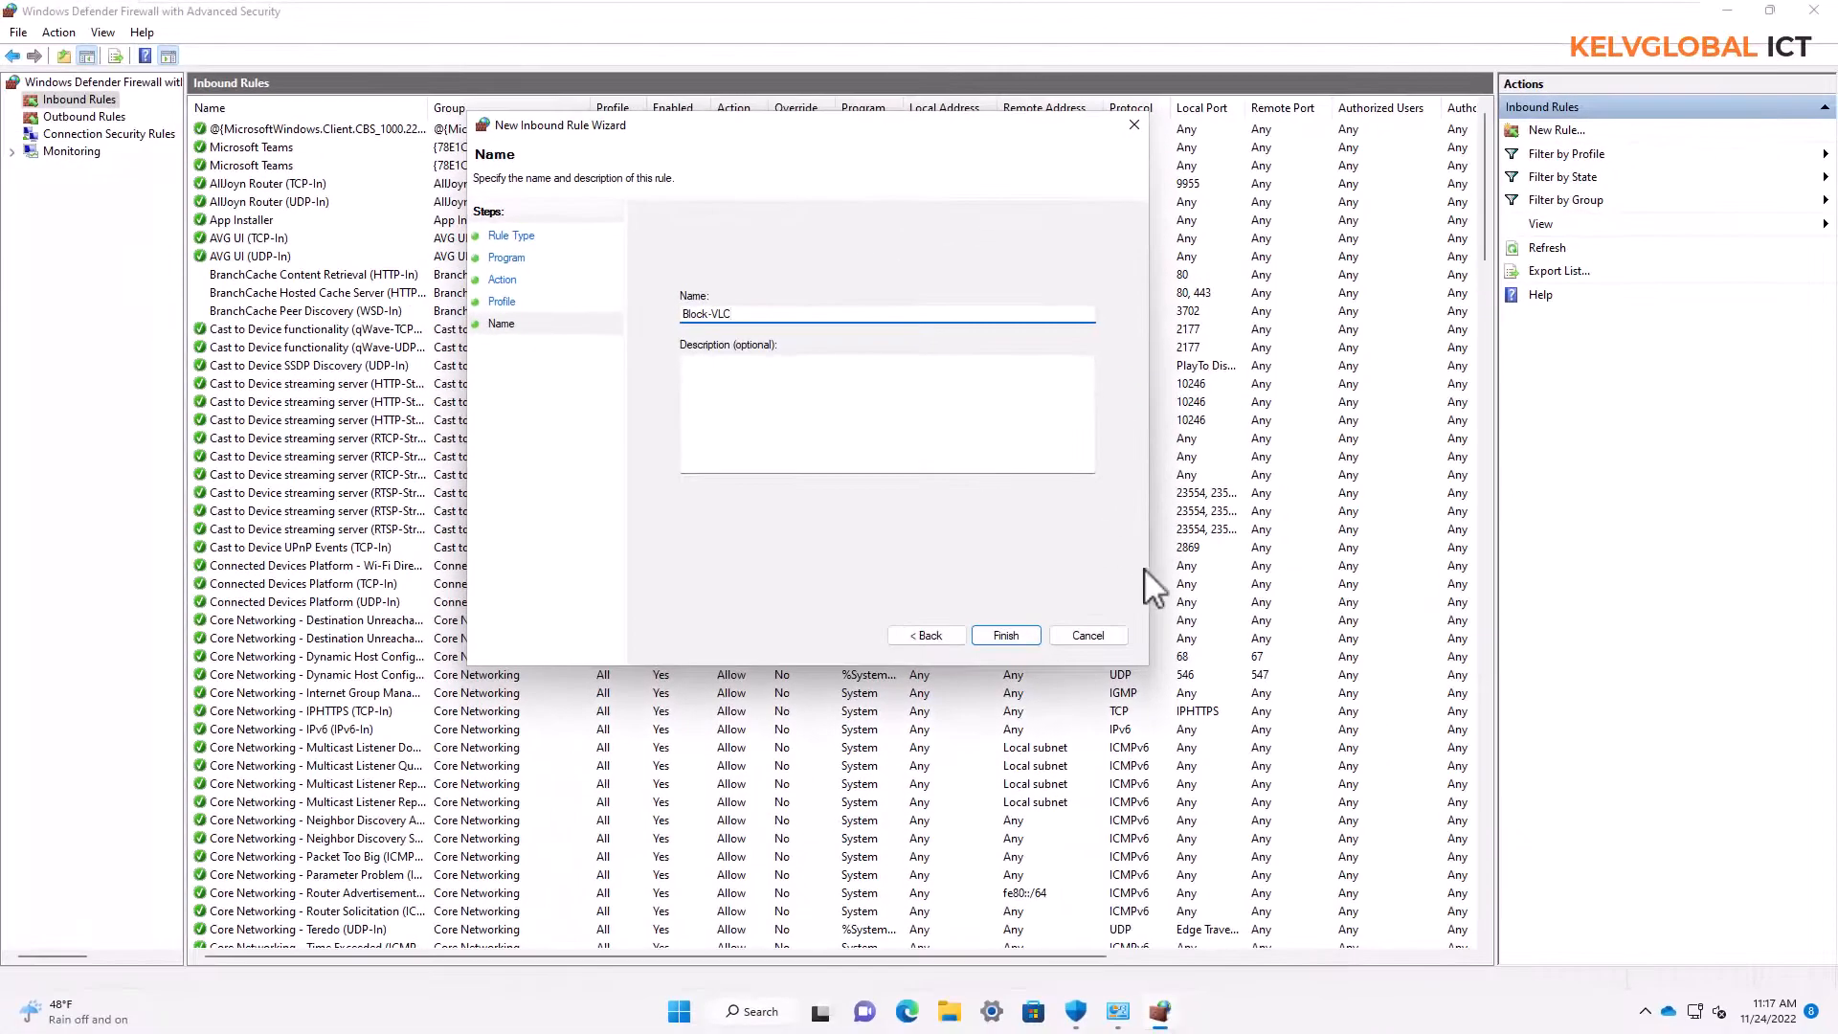
click(1009, 637)
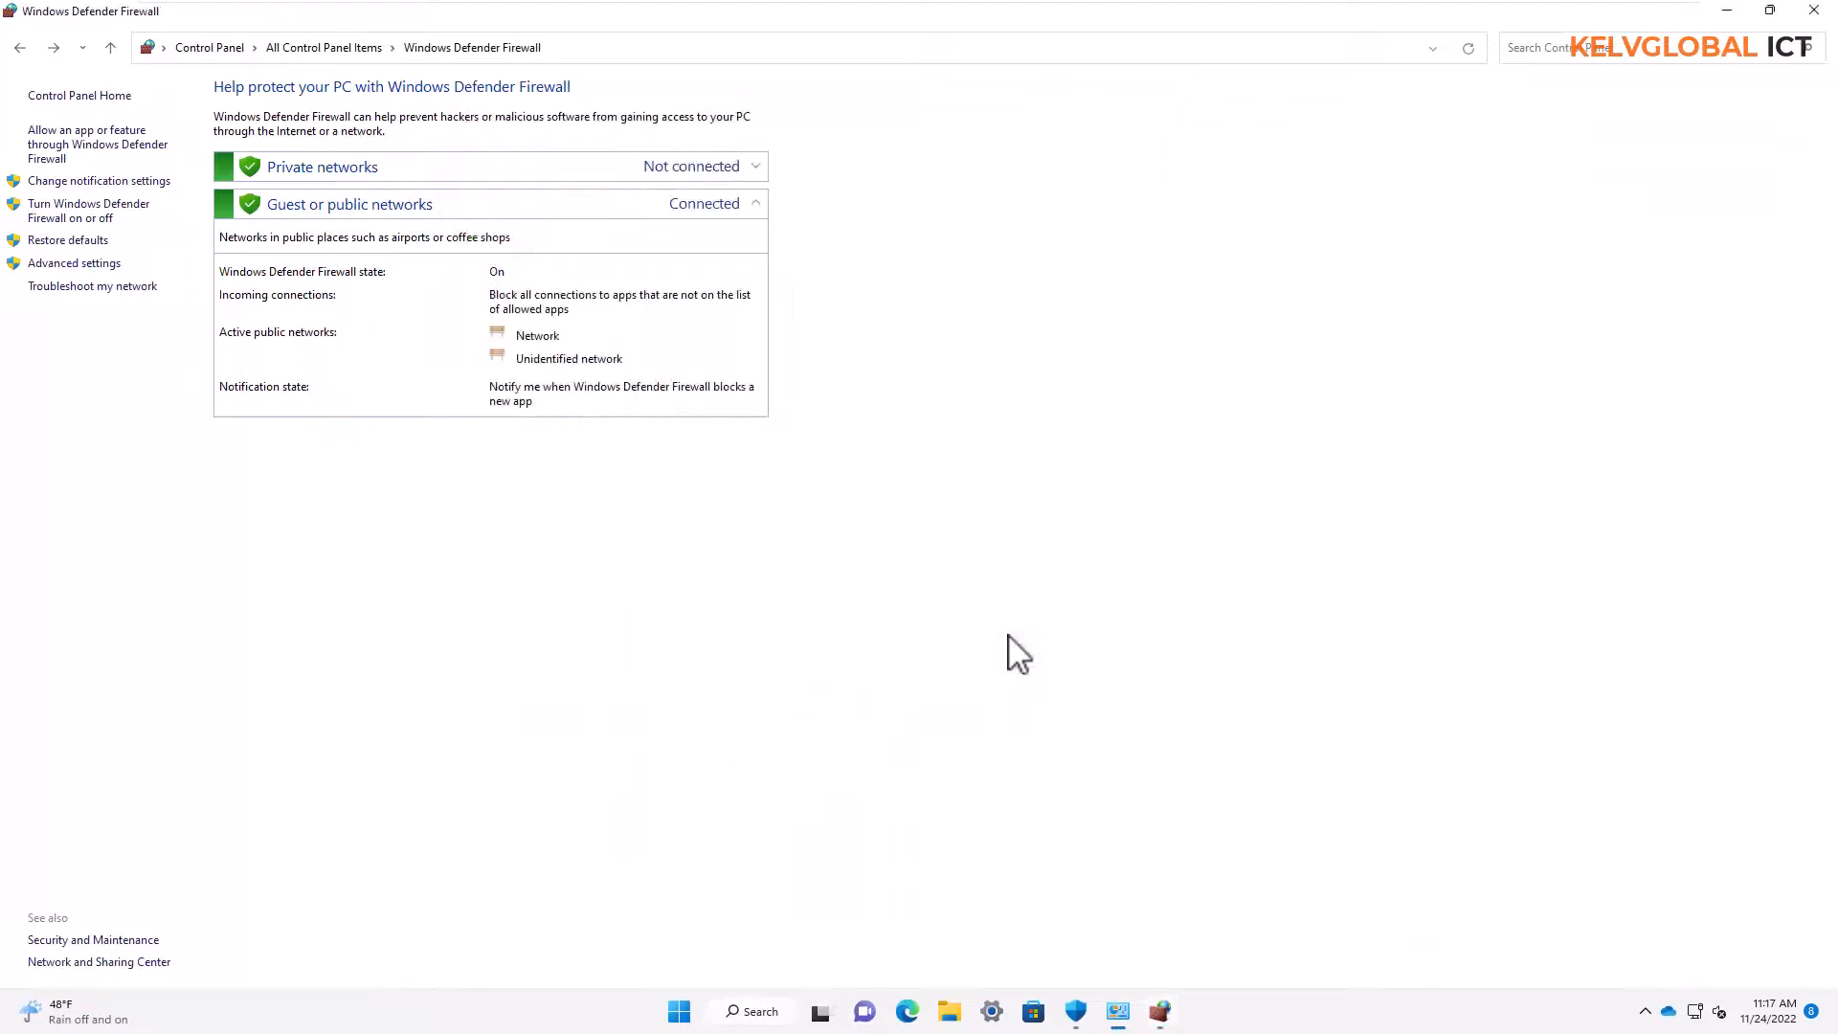
click(1157, 1010)
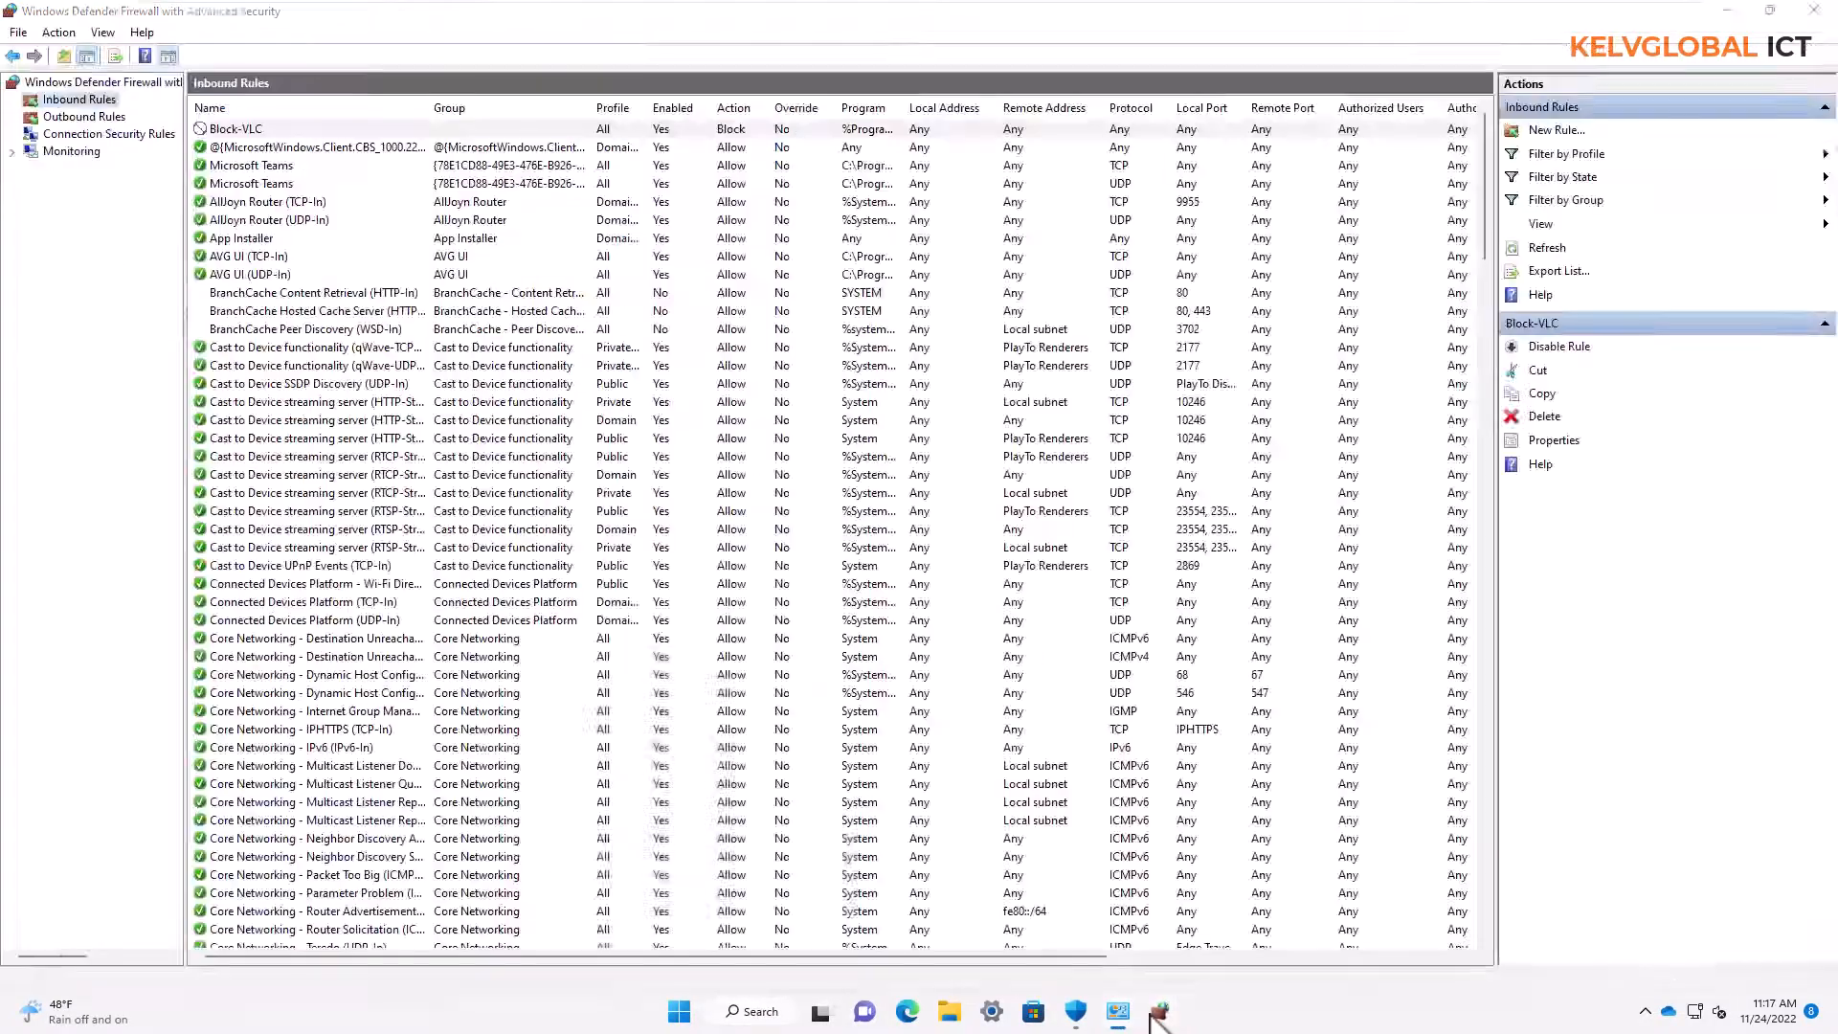
click(246, 132)
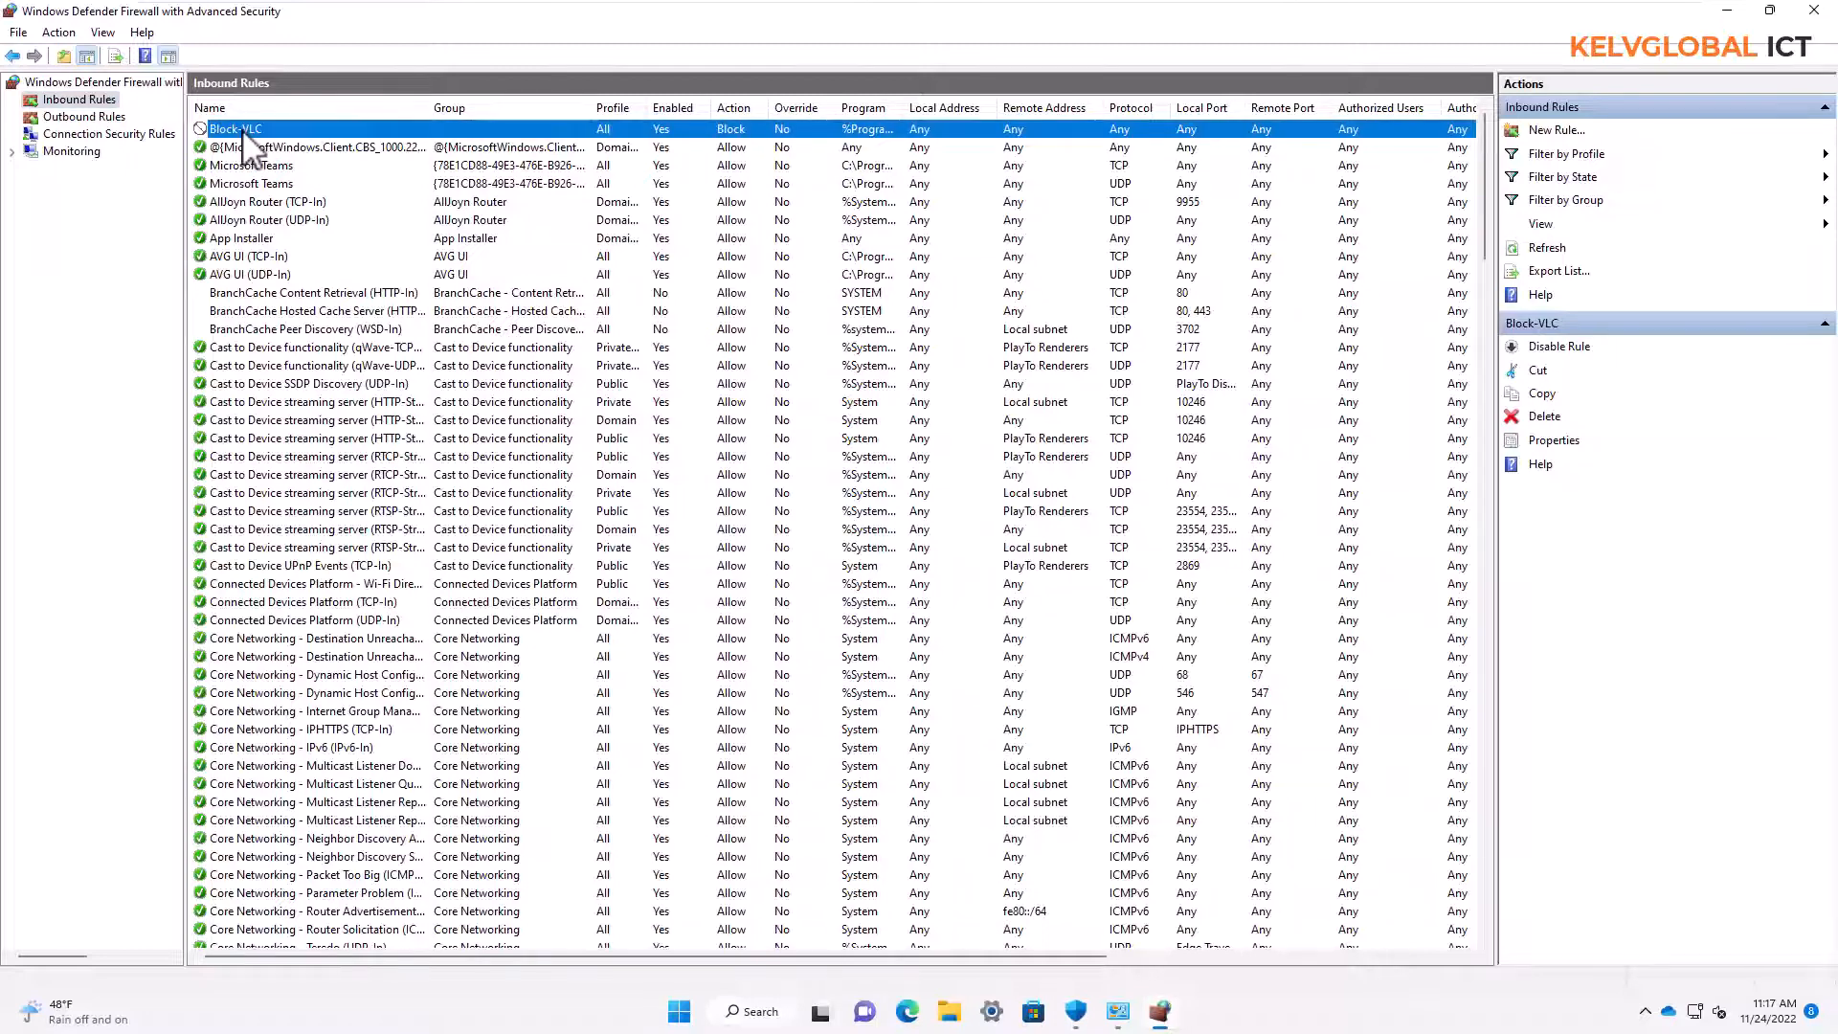
Display the firewall's outbound rules, and close the firewall and Windows Security windows
click(76, 116)
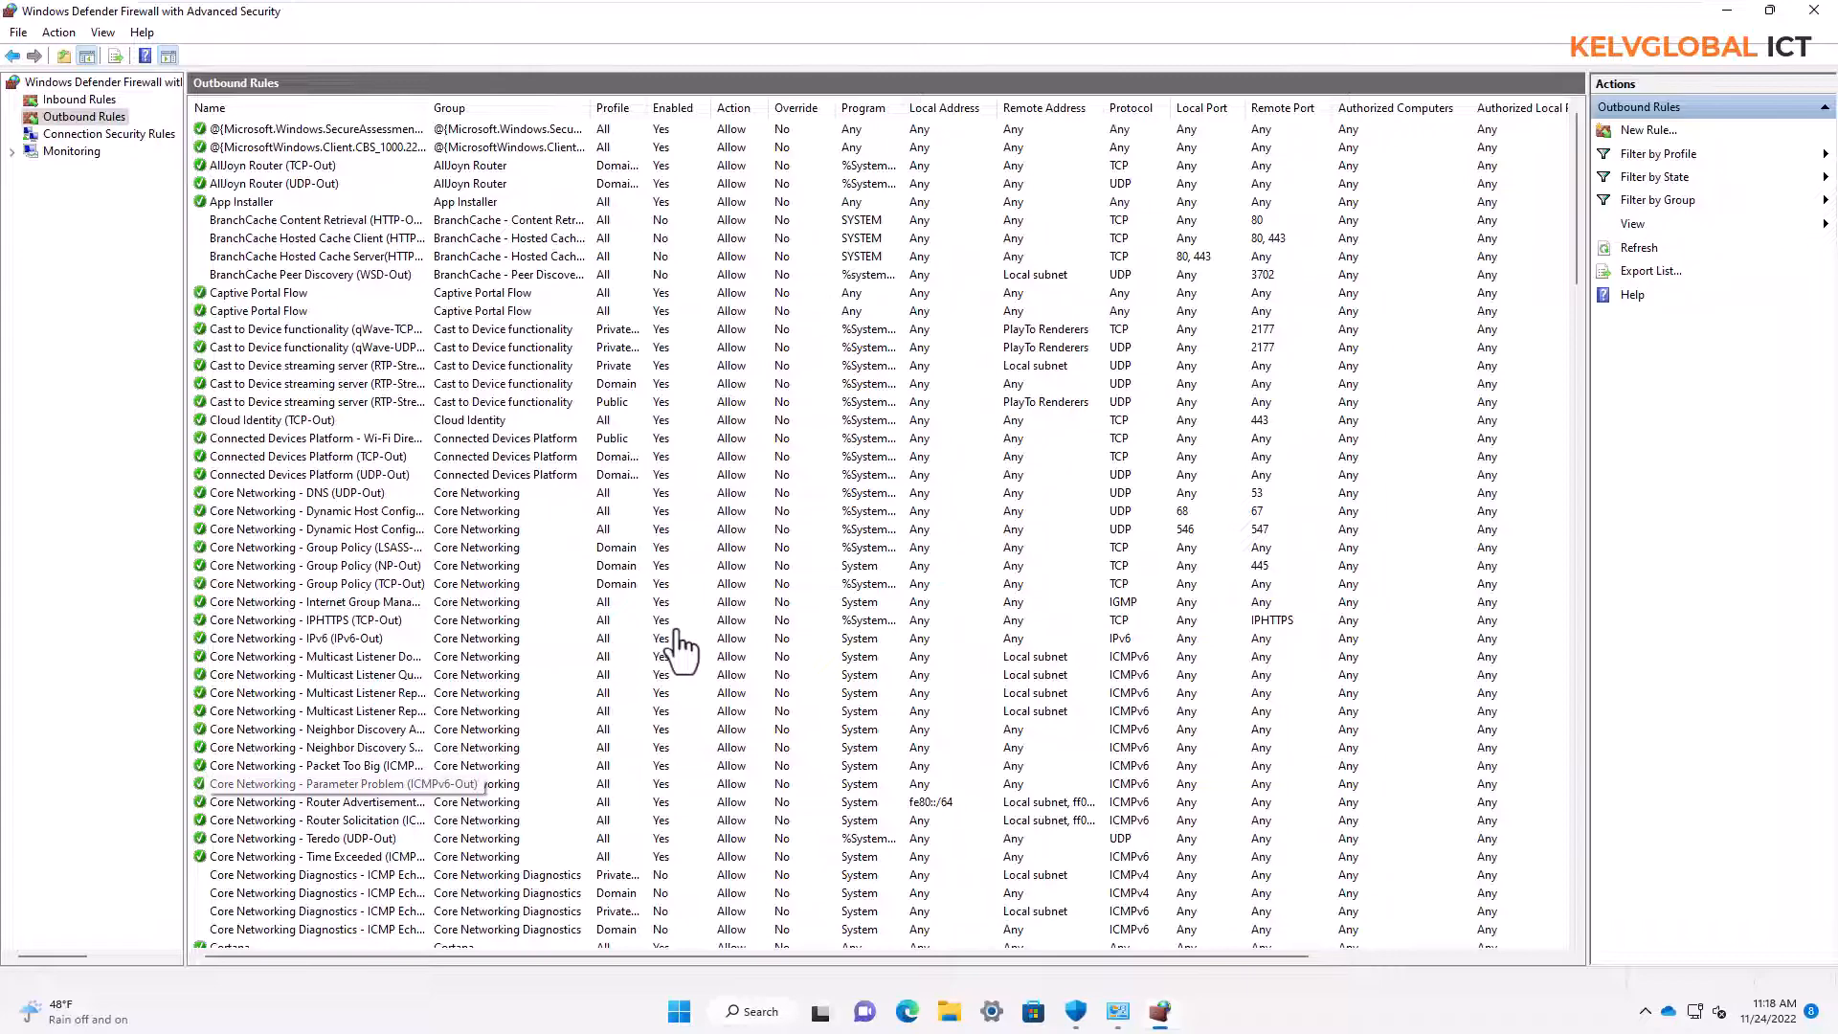
click(1819, 14)
click(1819, 13)
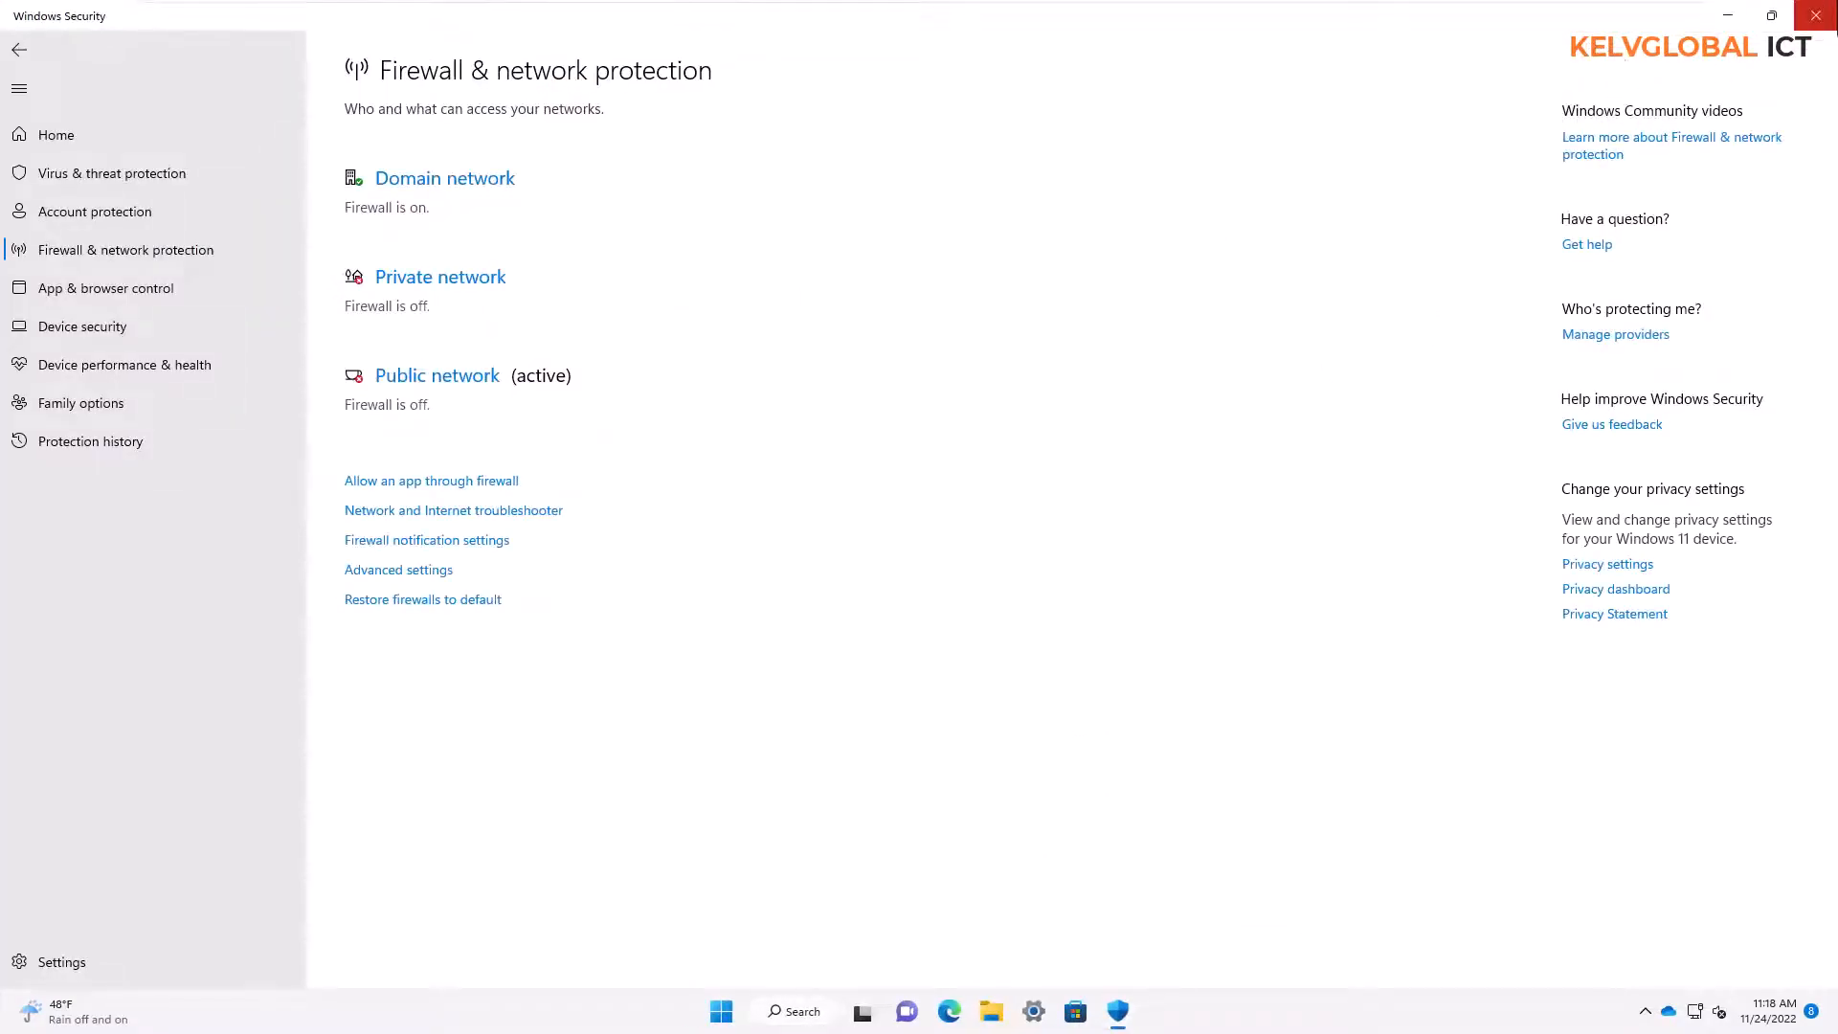
click(1815, 15)
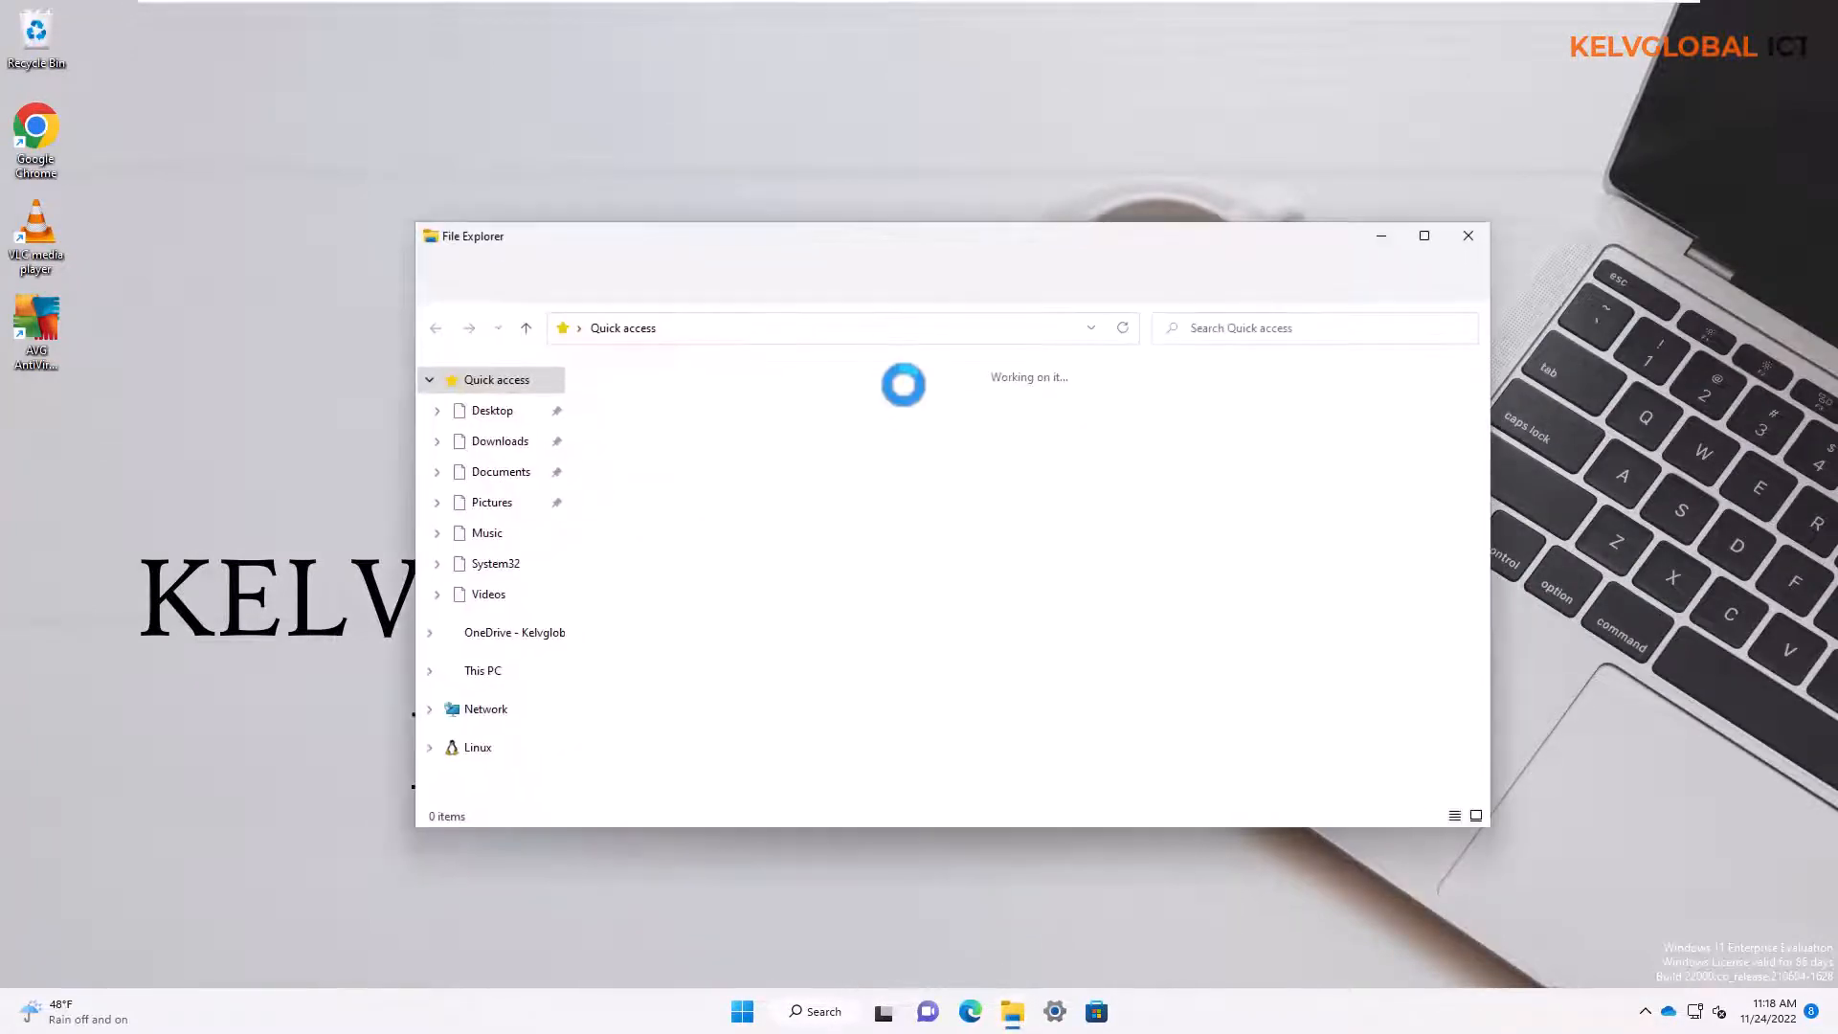
Maximize the File Explorer window and show the contents of This PC
click(1426, 236)
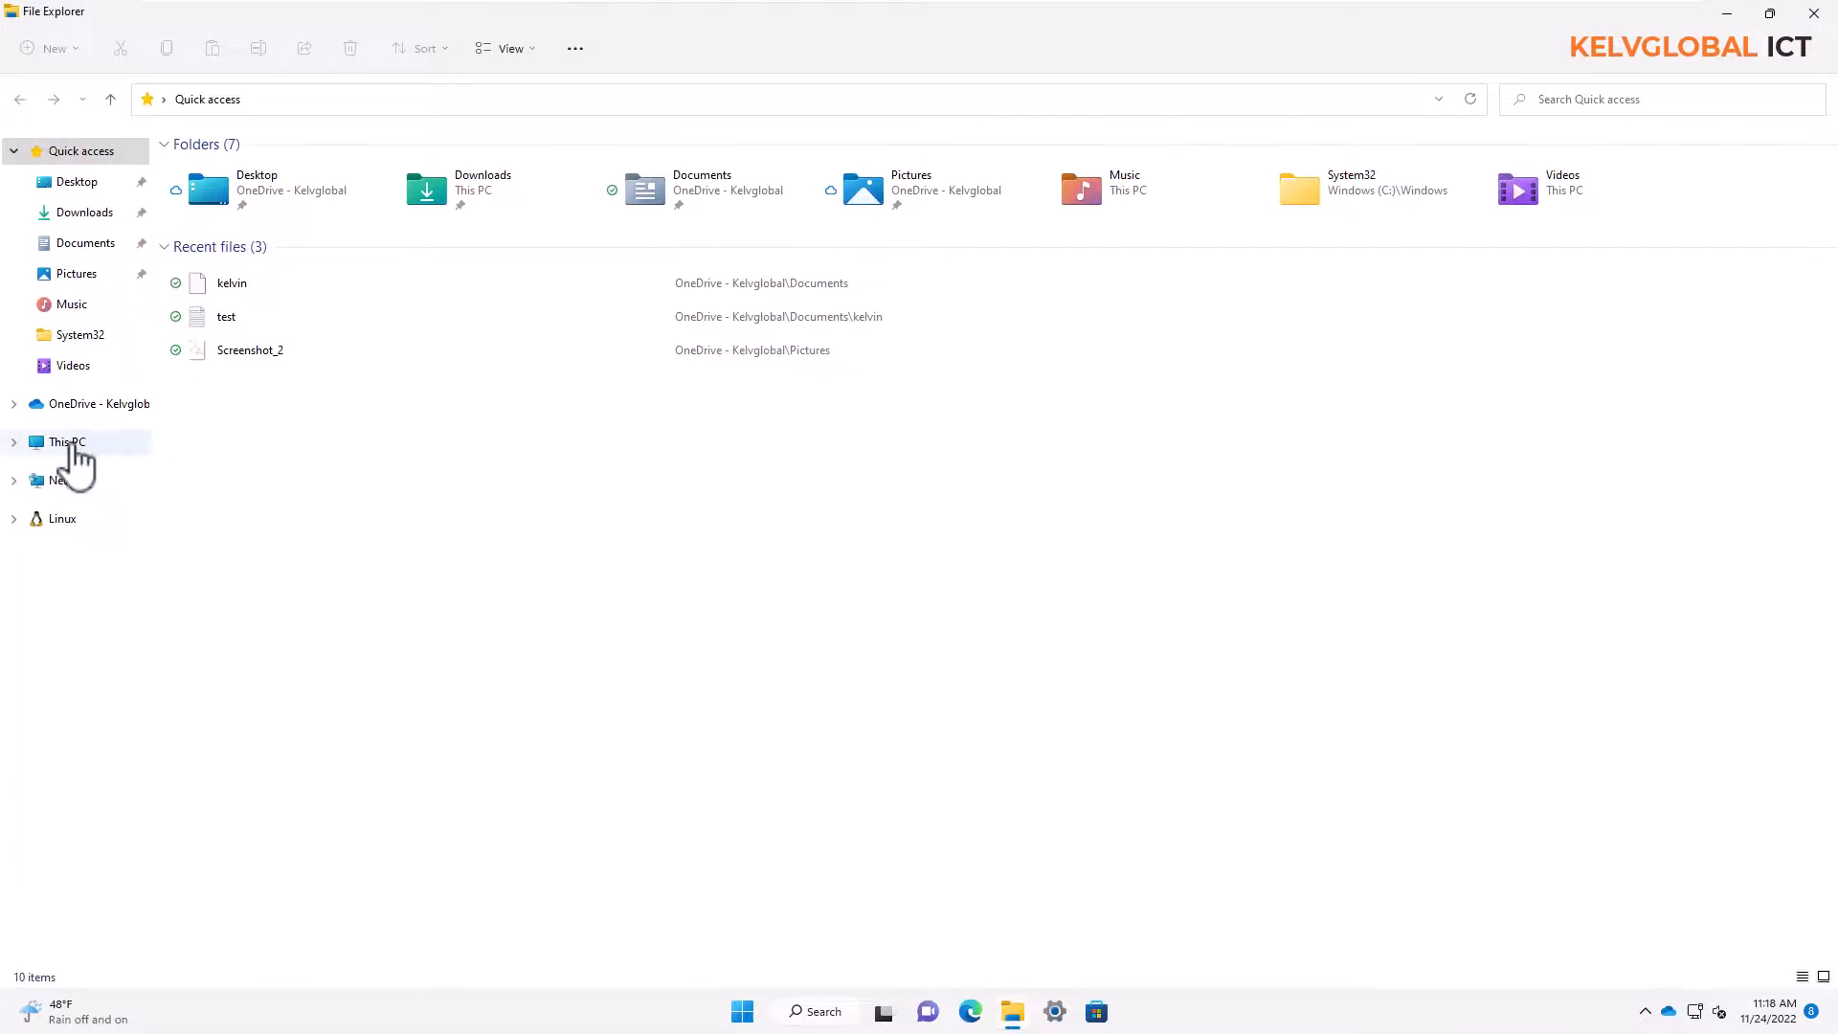
click(69, 443)
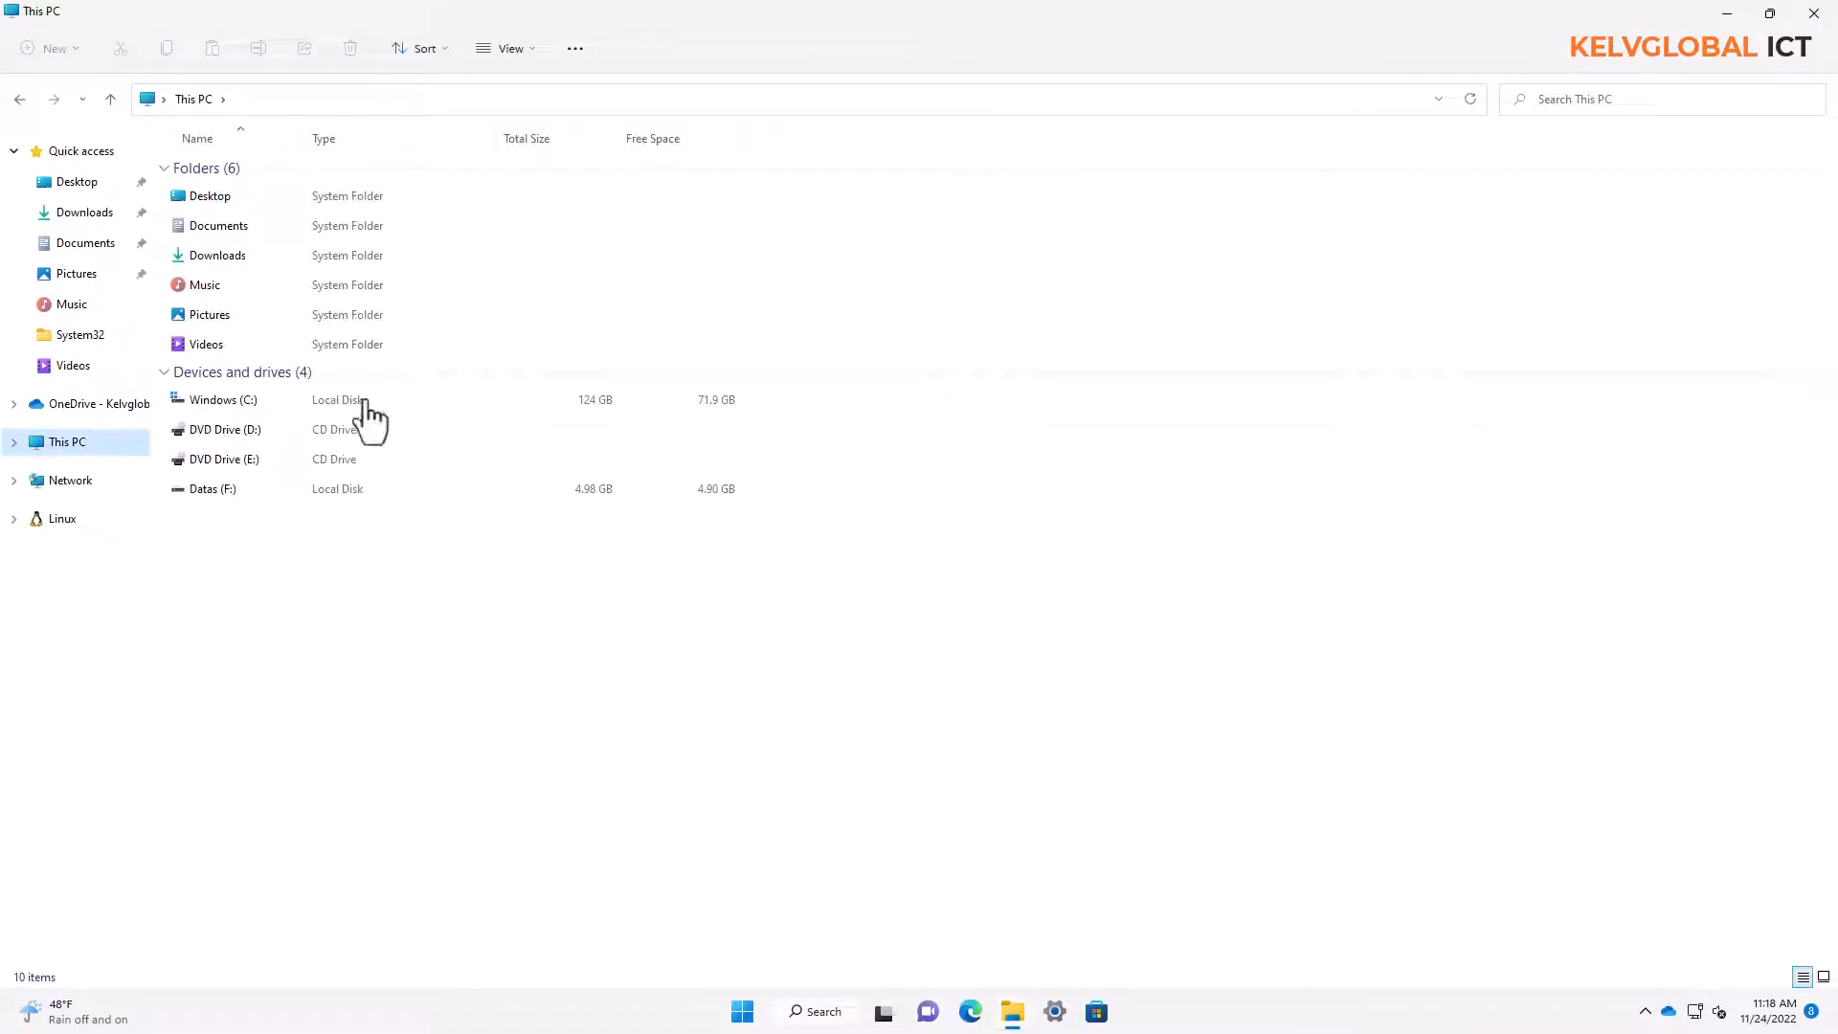
Try the Large icons and Medium icons layouts for This PC and return to the Details layout
click(241, 408)
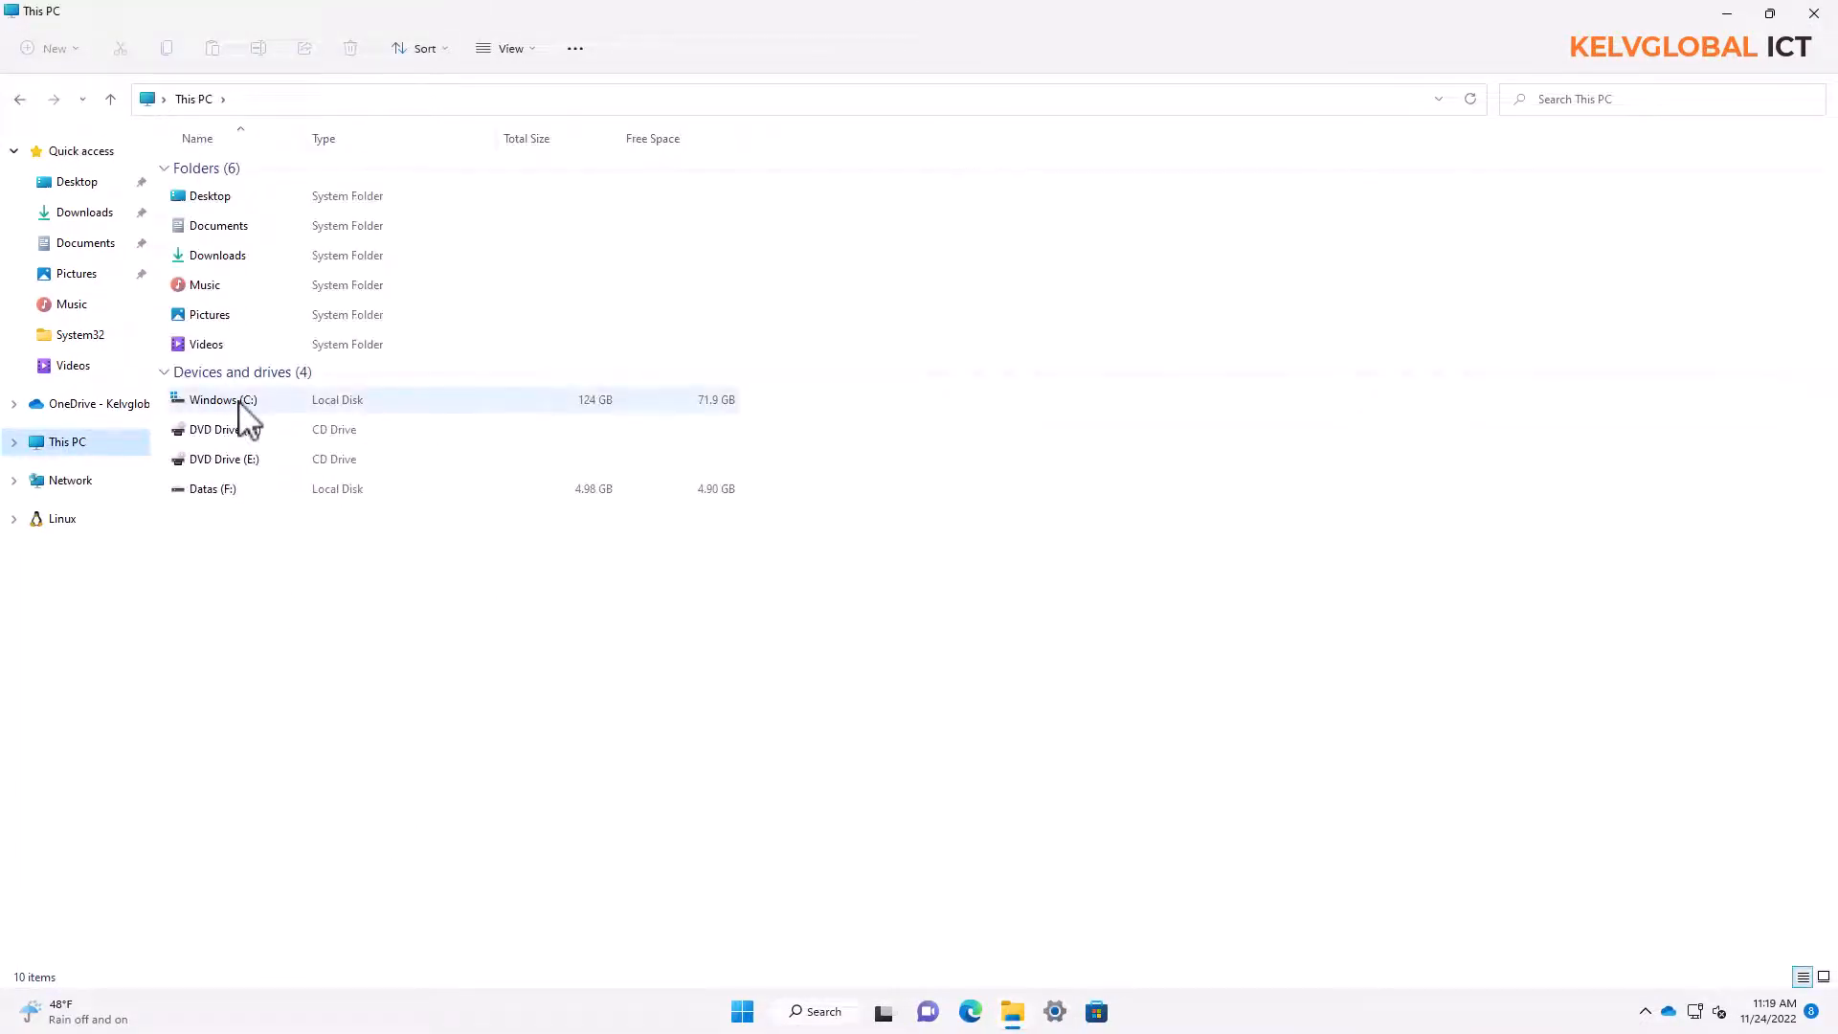
click(522, 52)
click(518, 130)
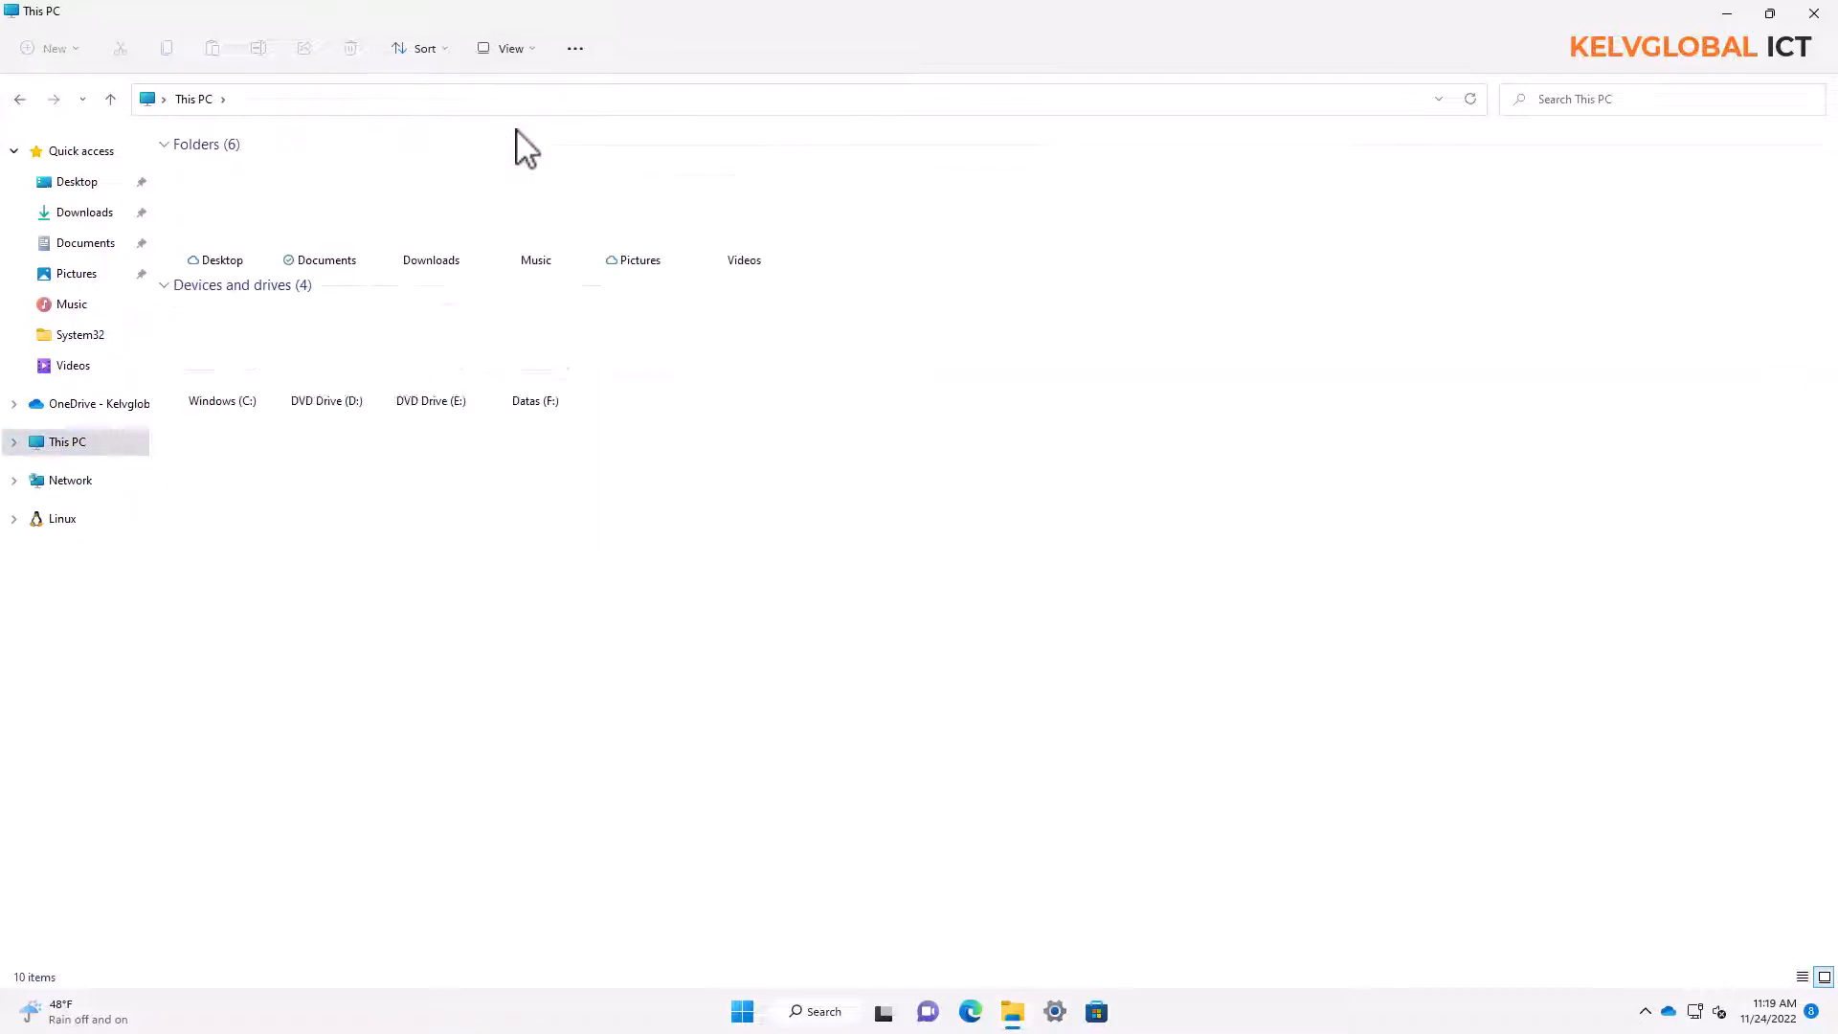
click(522, 52)
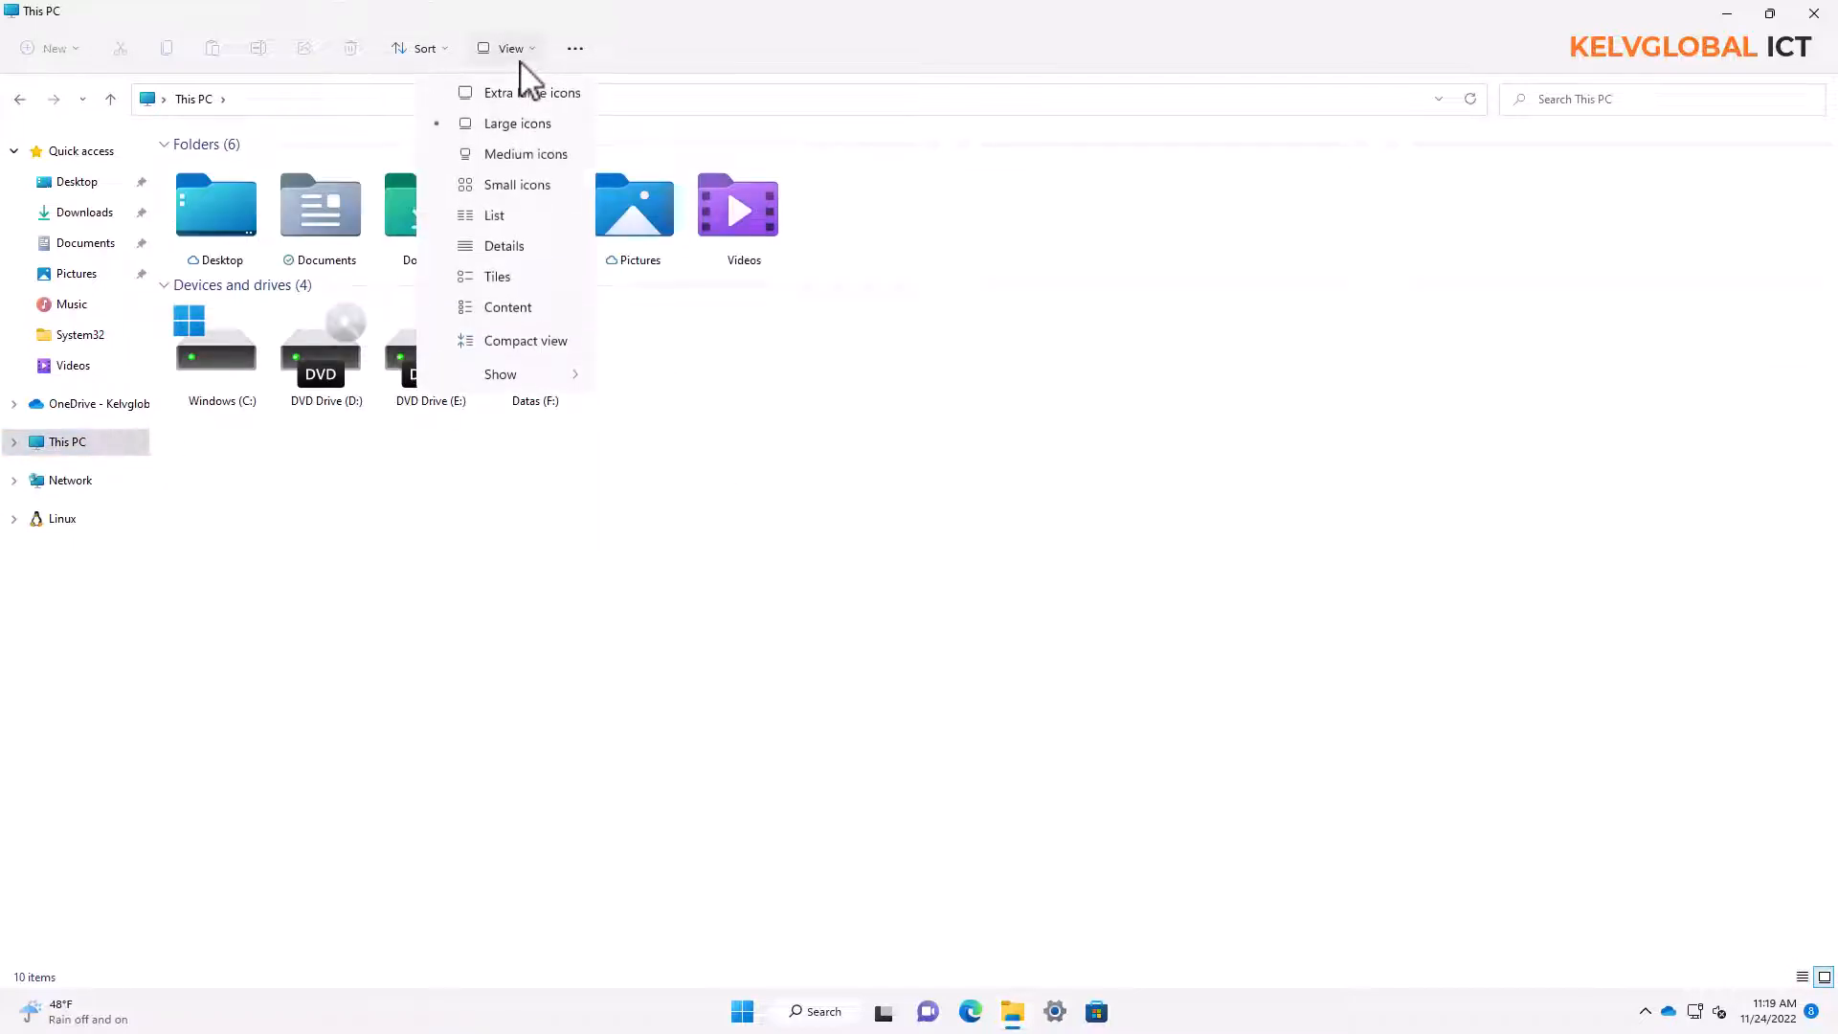
click(511, 158)
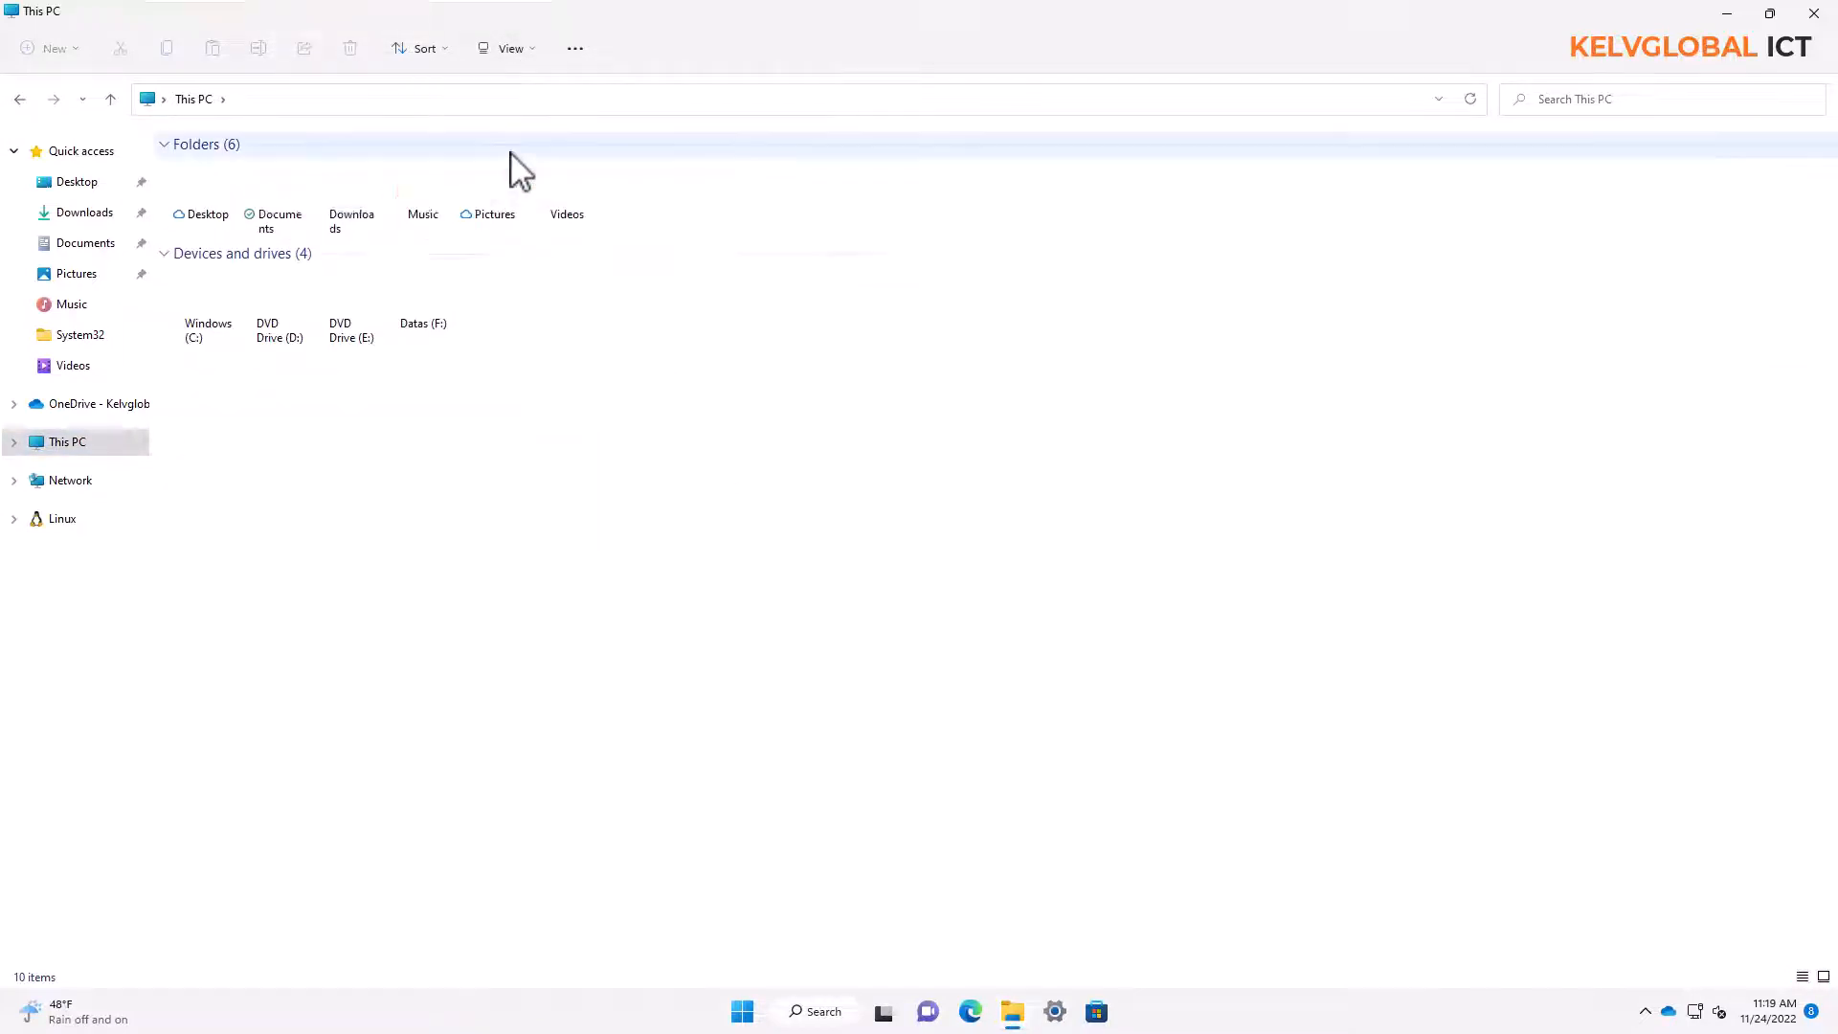
click(198, 314)
click(507, 52)
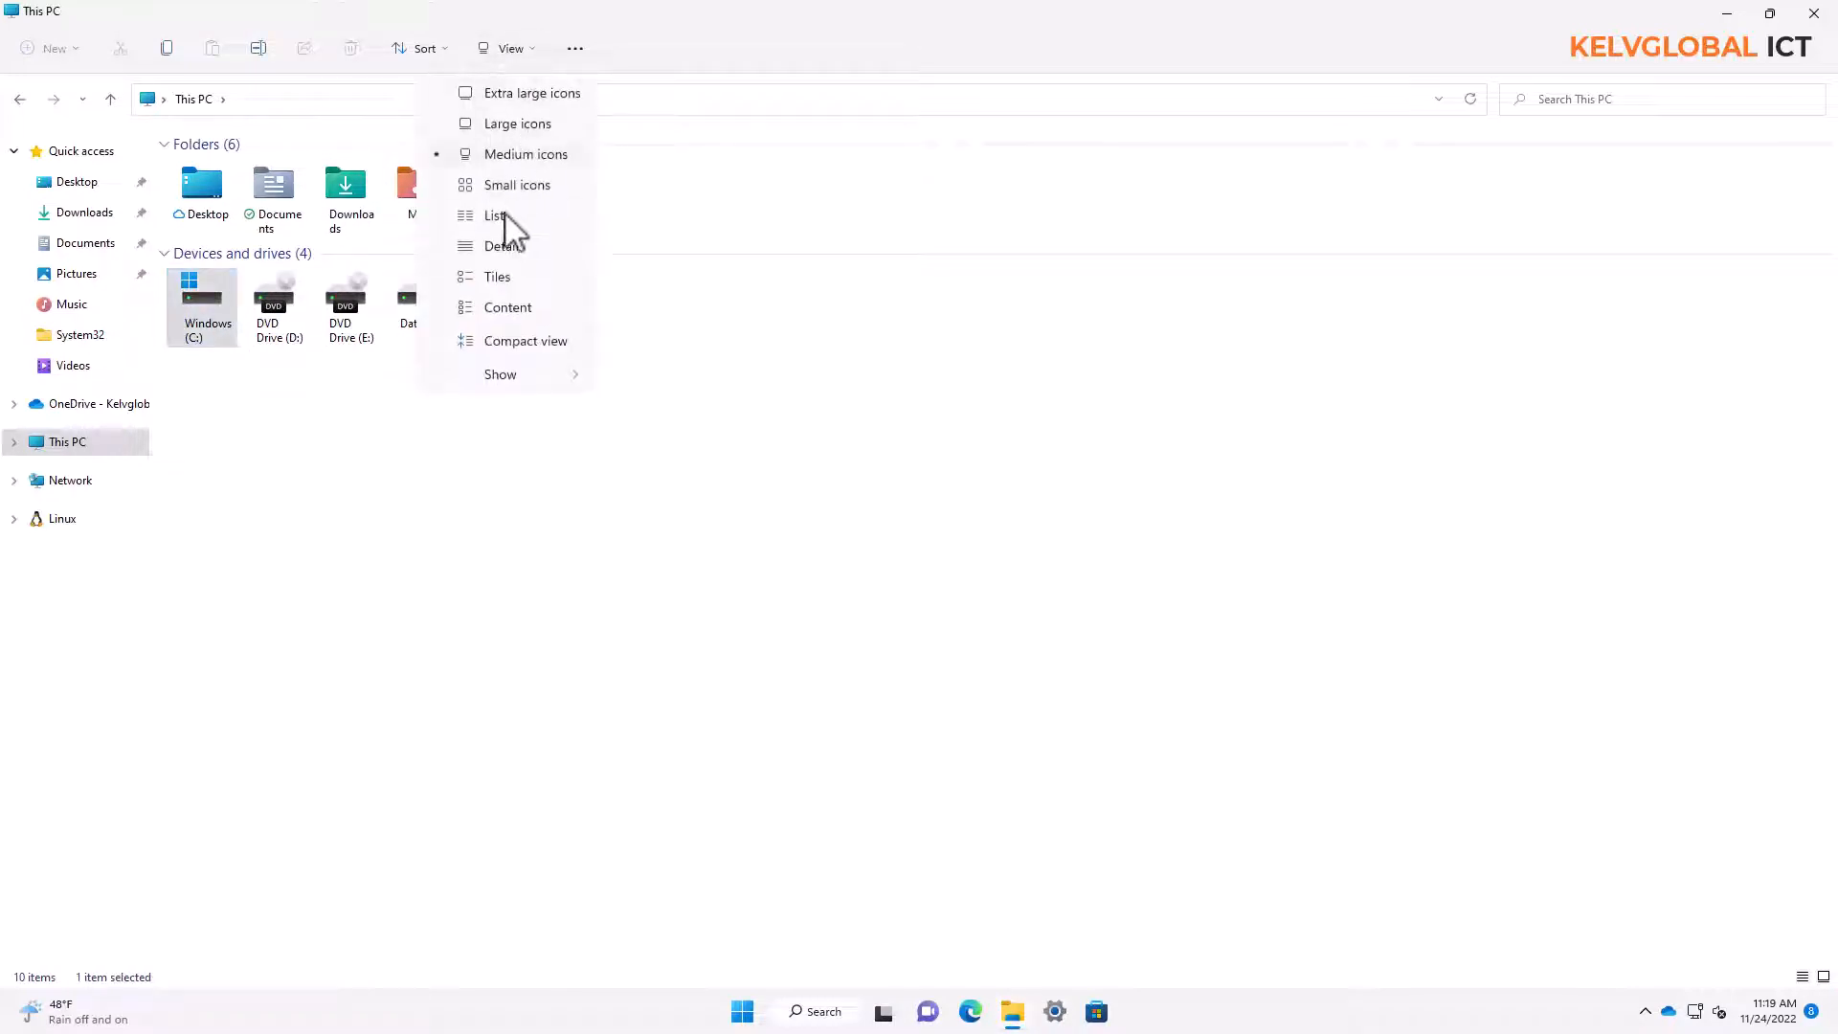
click(494, 251)
Try to turn on BitLocker for the Windows (C:) drive from its extended options
click(222, 404)
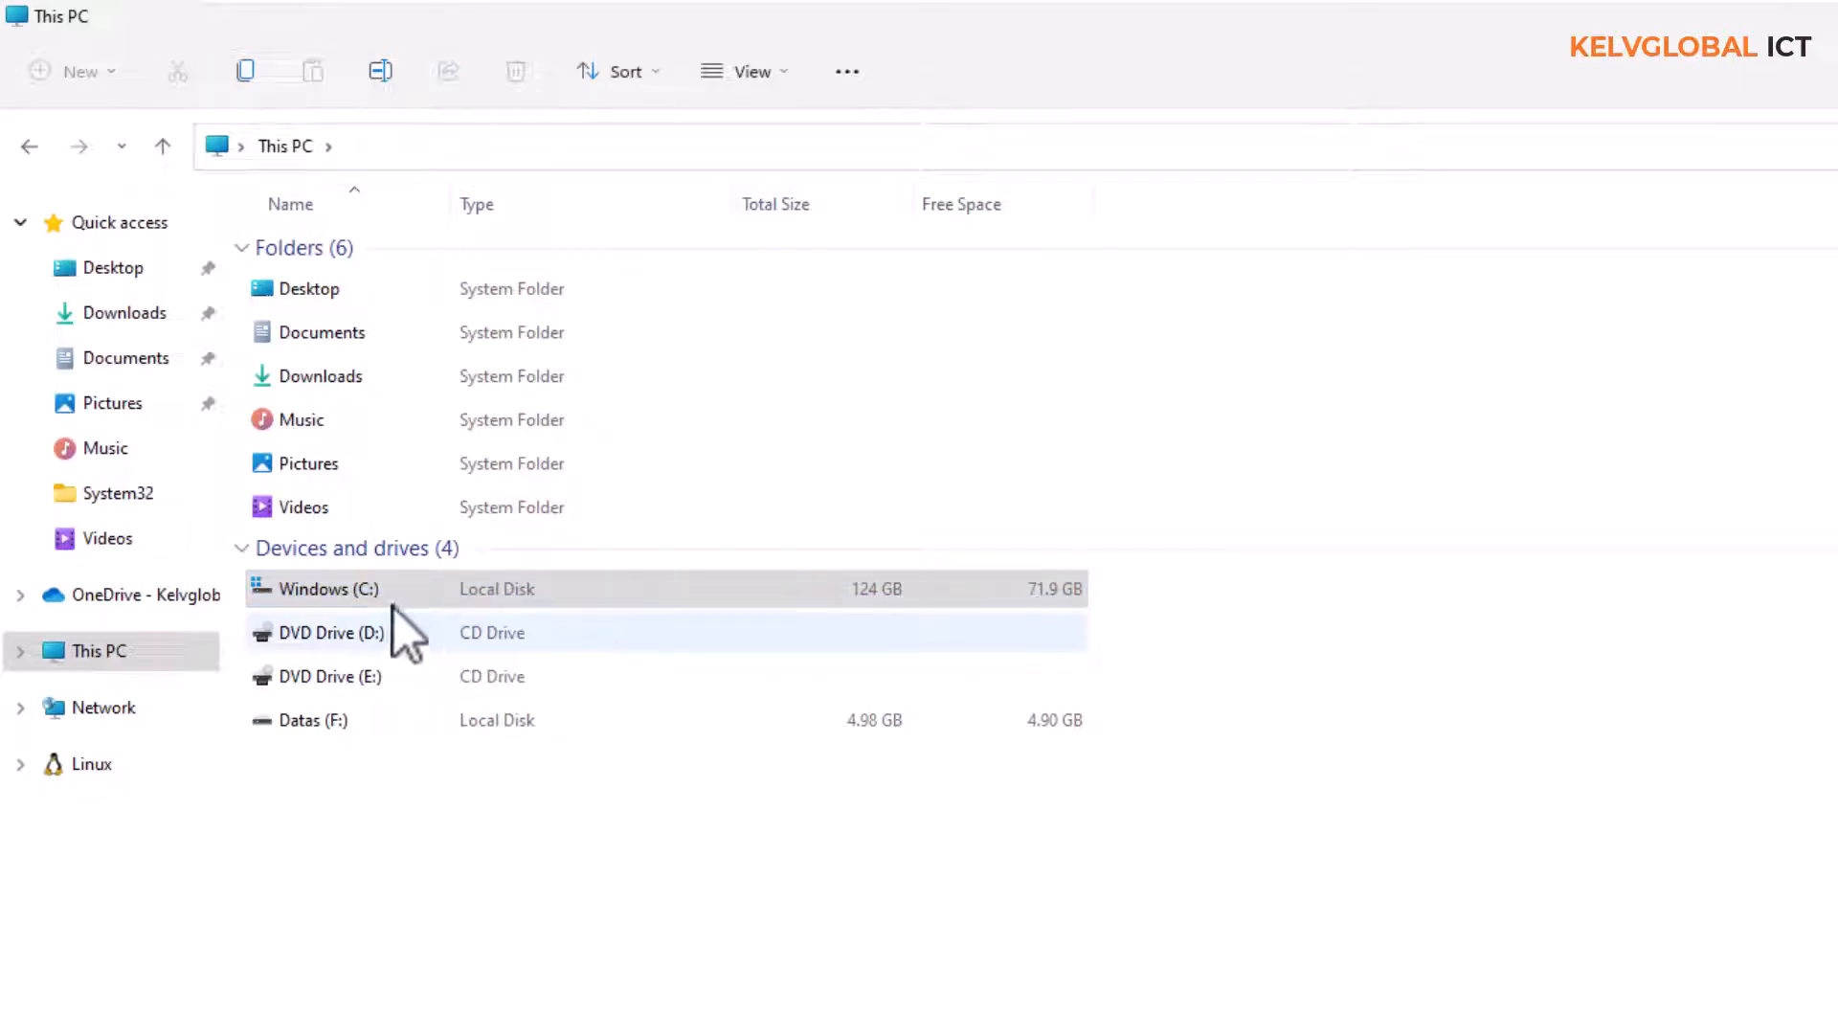
right_click(336, 589)
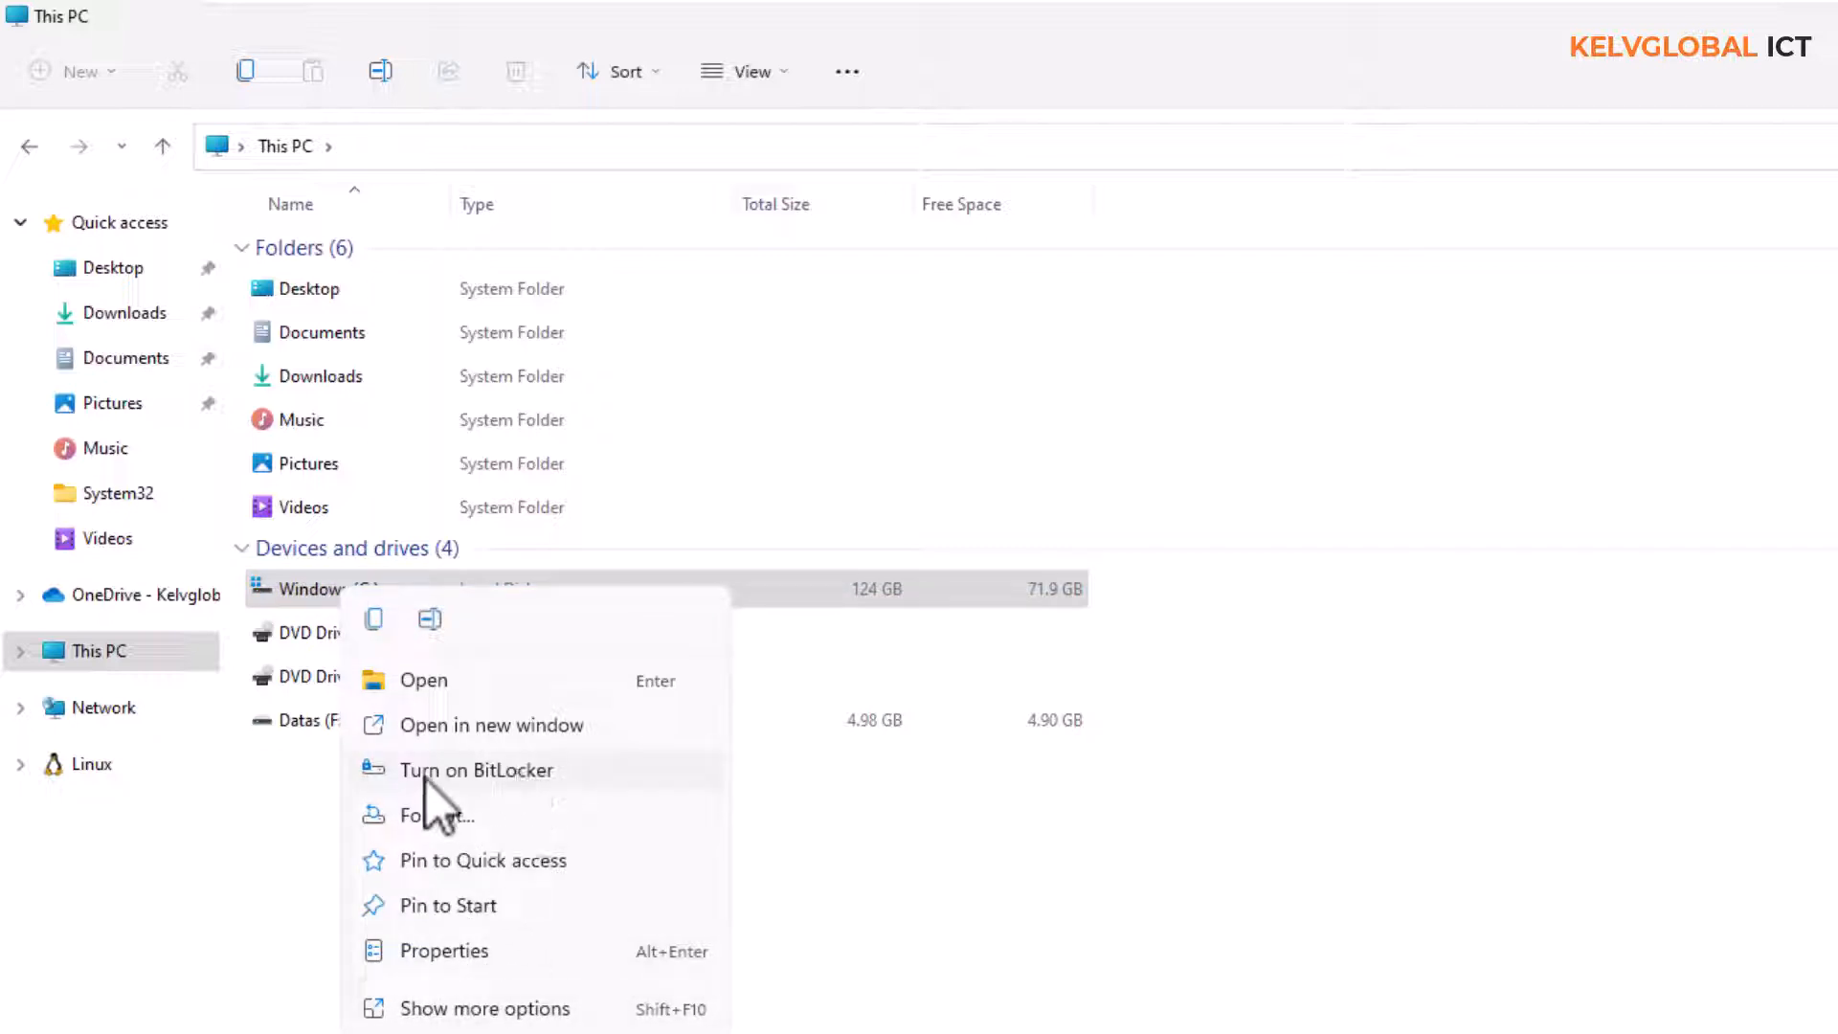
click(469, 1010)
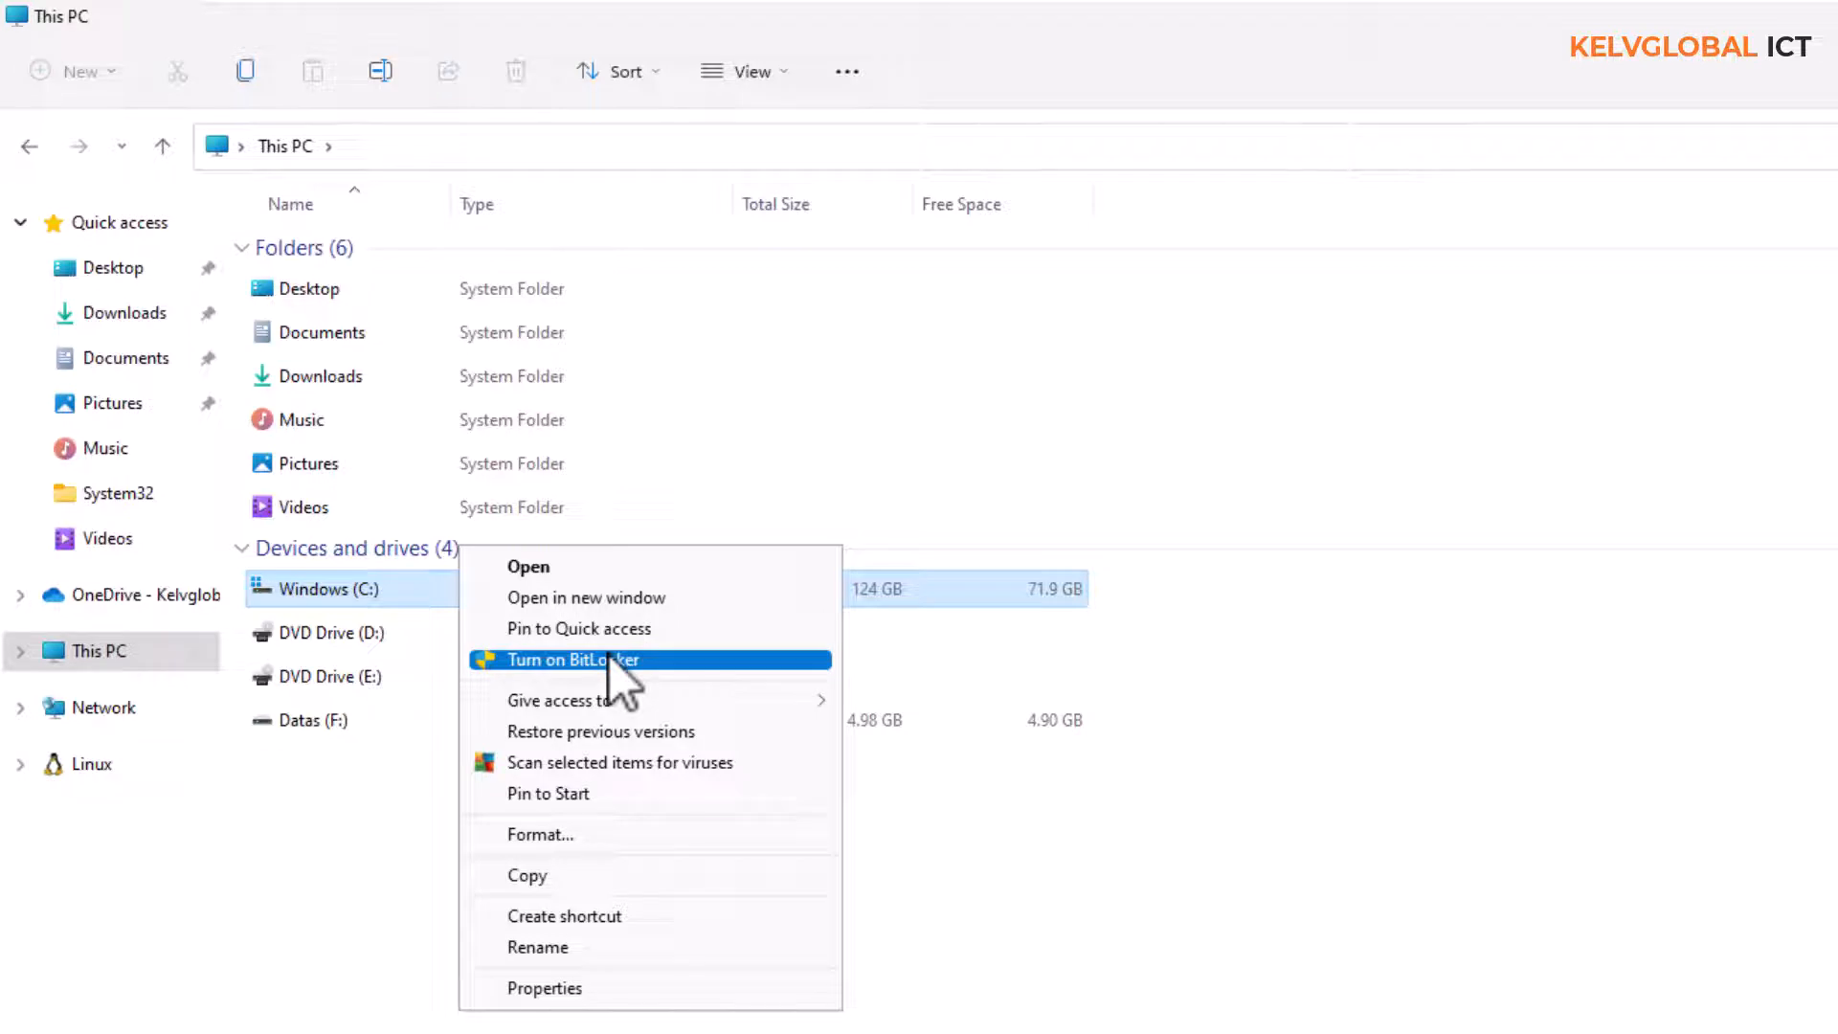
click(608, 659)
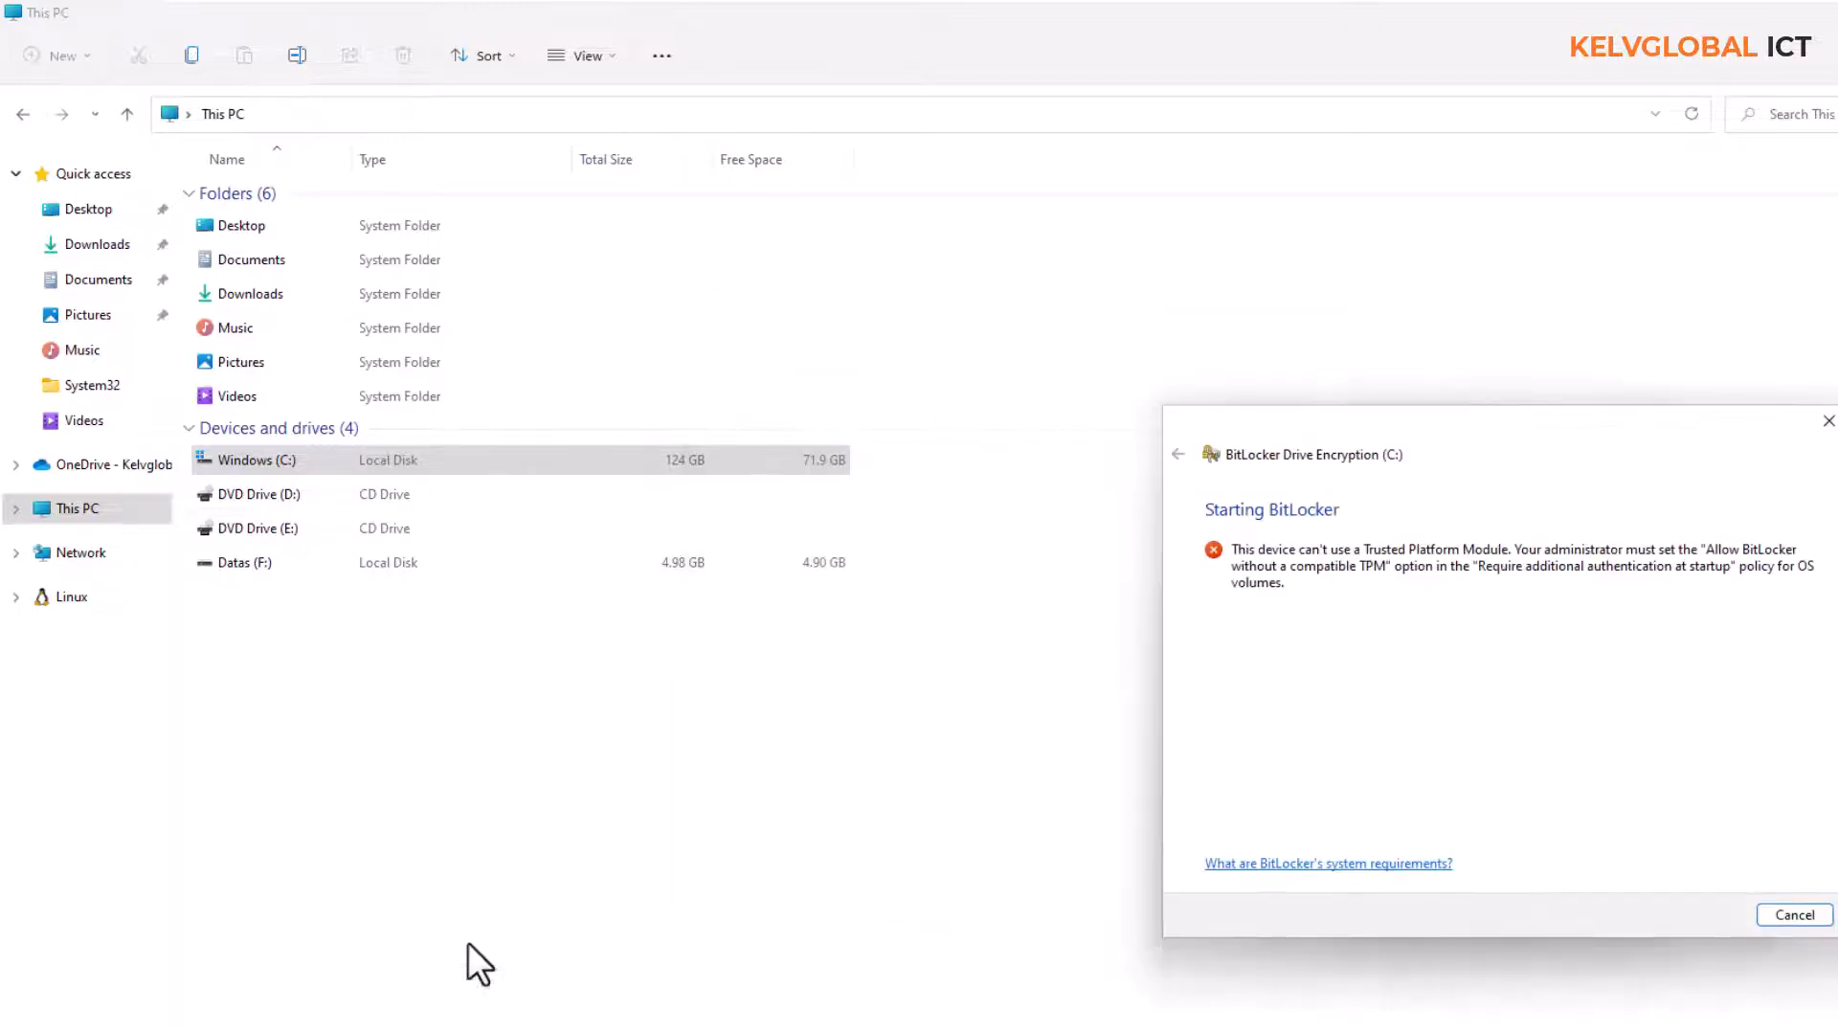
Start BitLocker setup for Local Disk (C:) and try the option to save the recovery key to a file, cancelling the save
mouse_move(1823, 14)
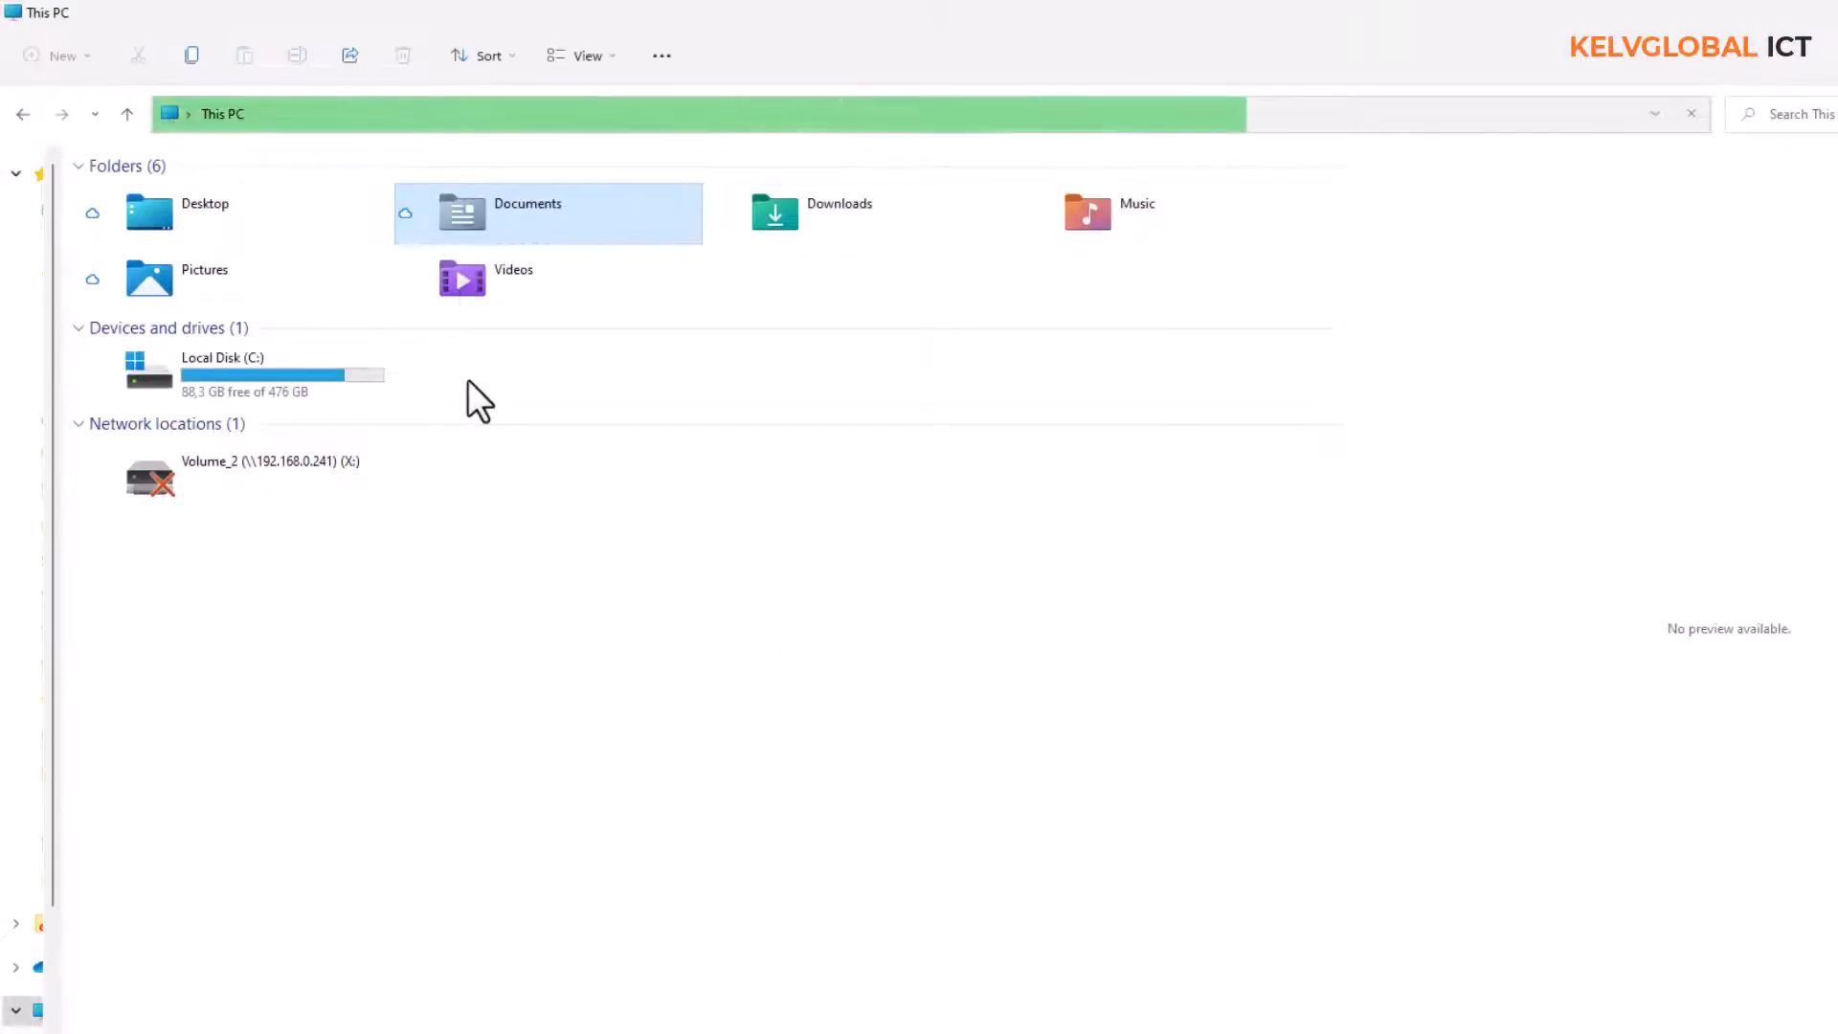
click(252, 375)
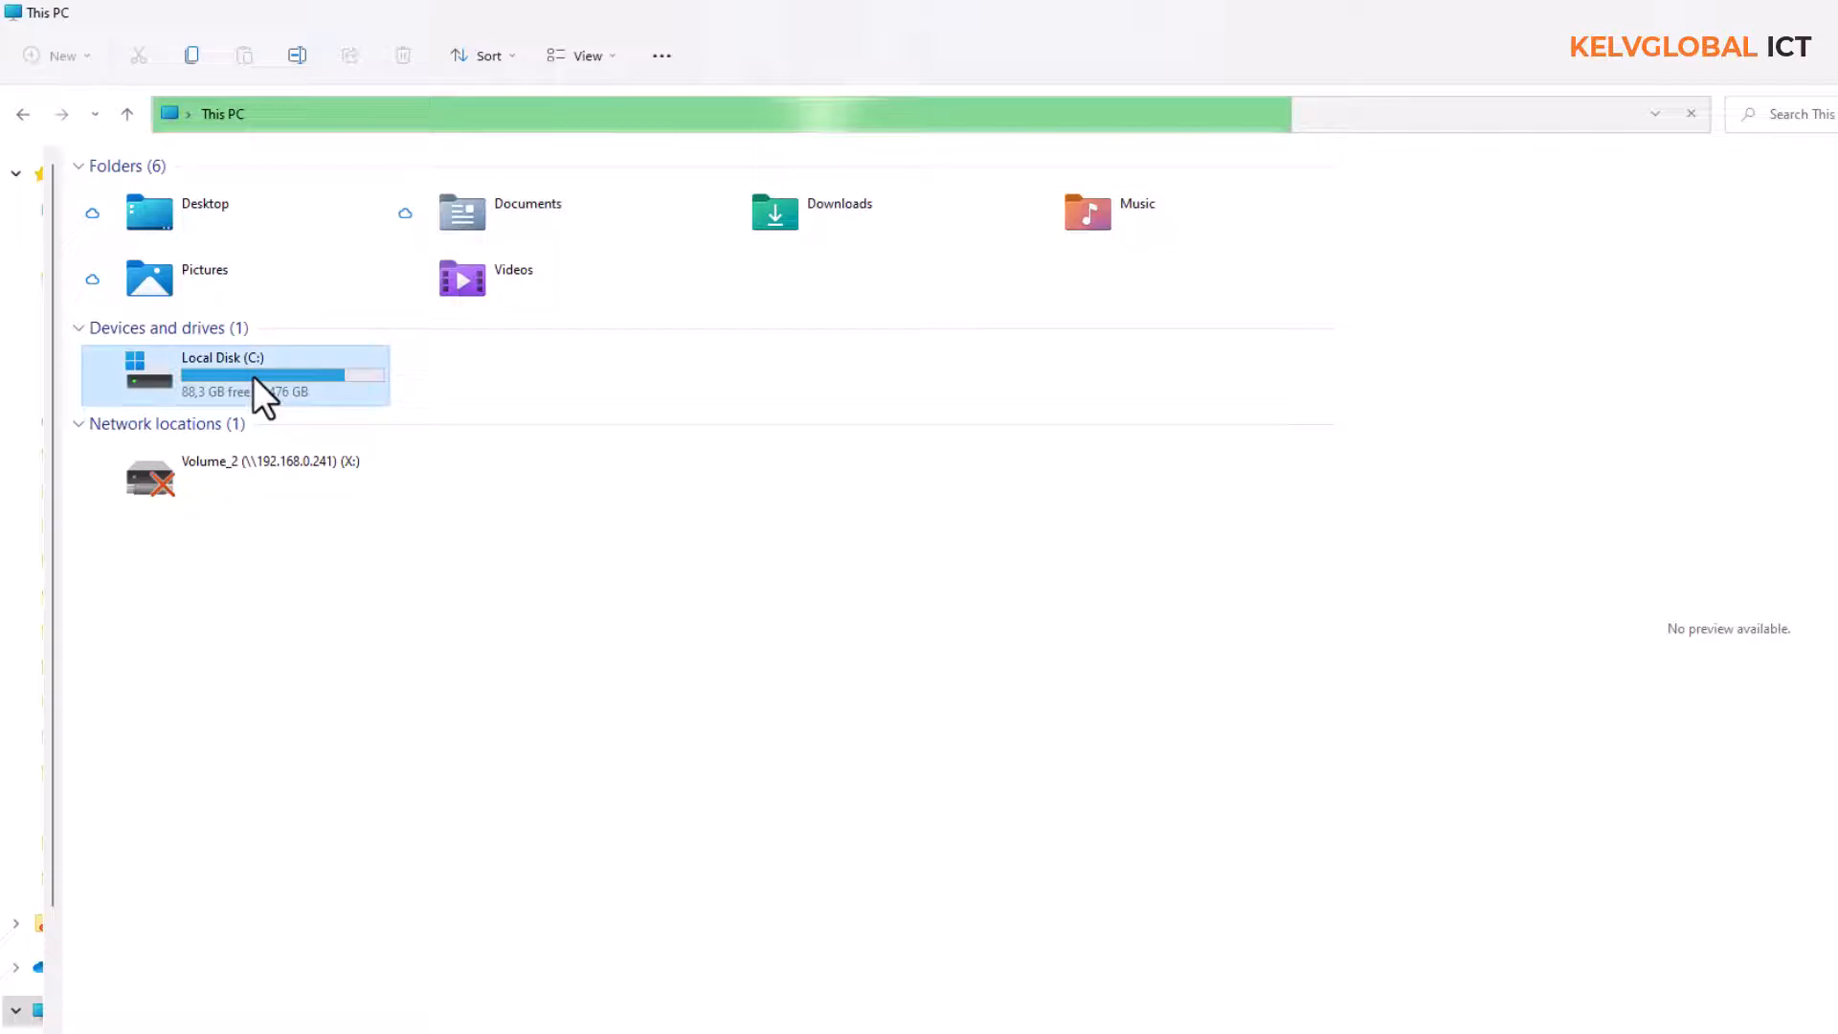
right_click(253, 375)
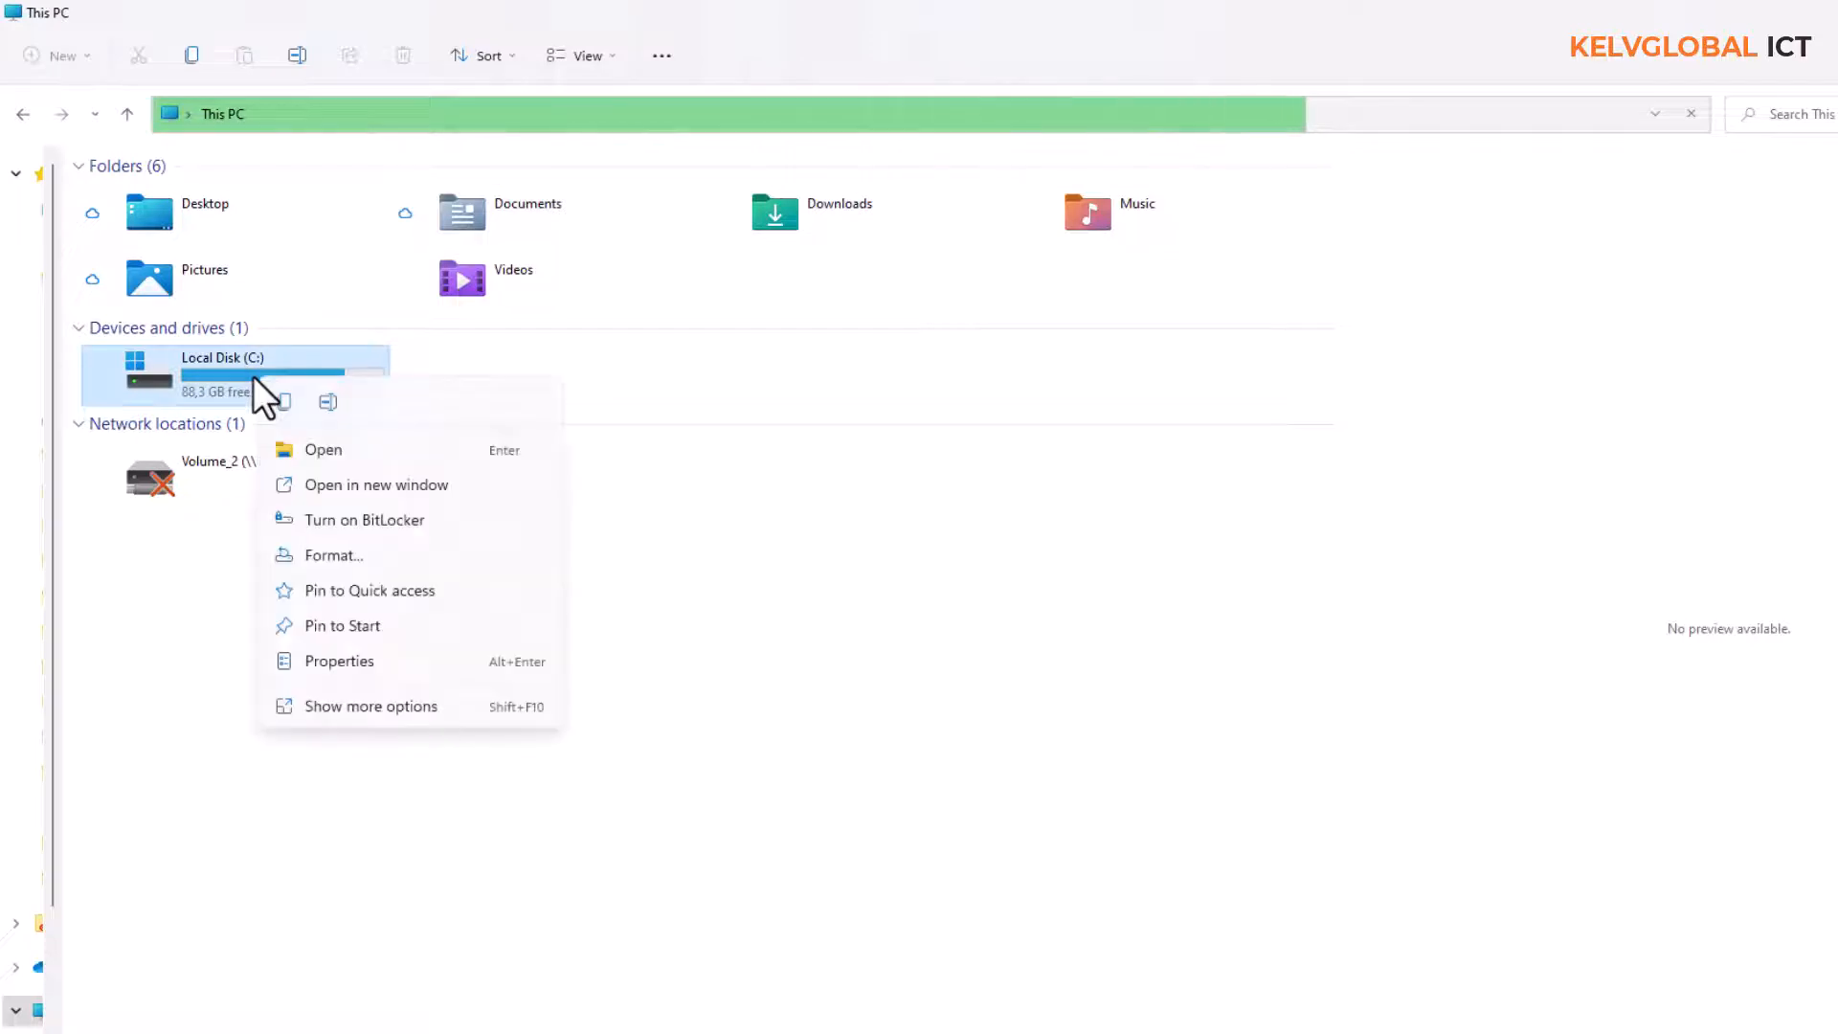
click(339, 520)
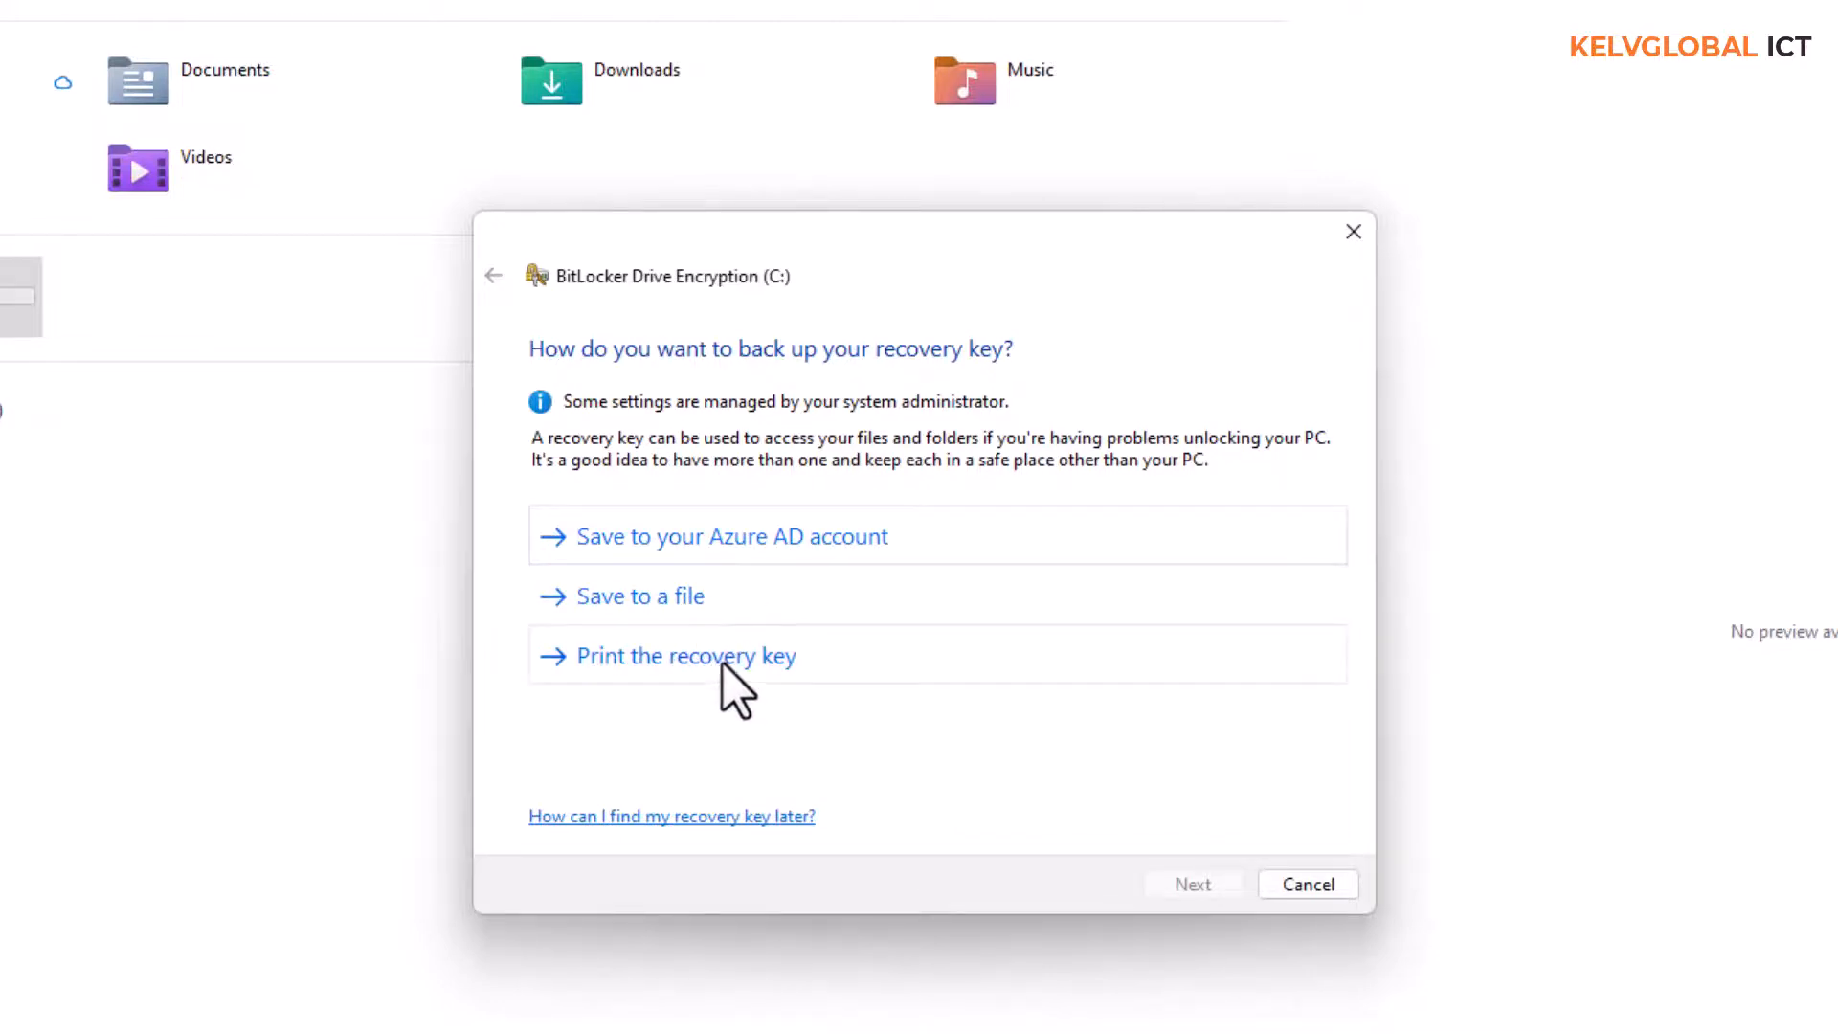
click(682, 596)
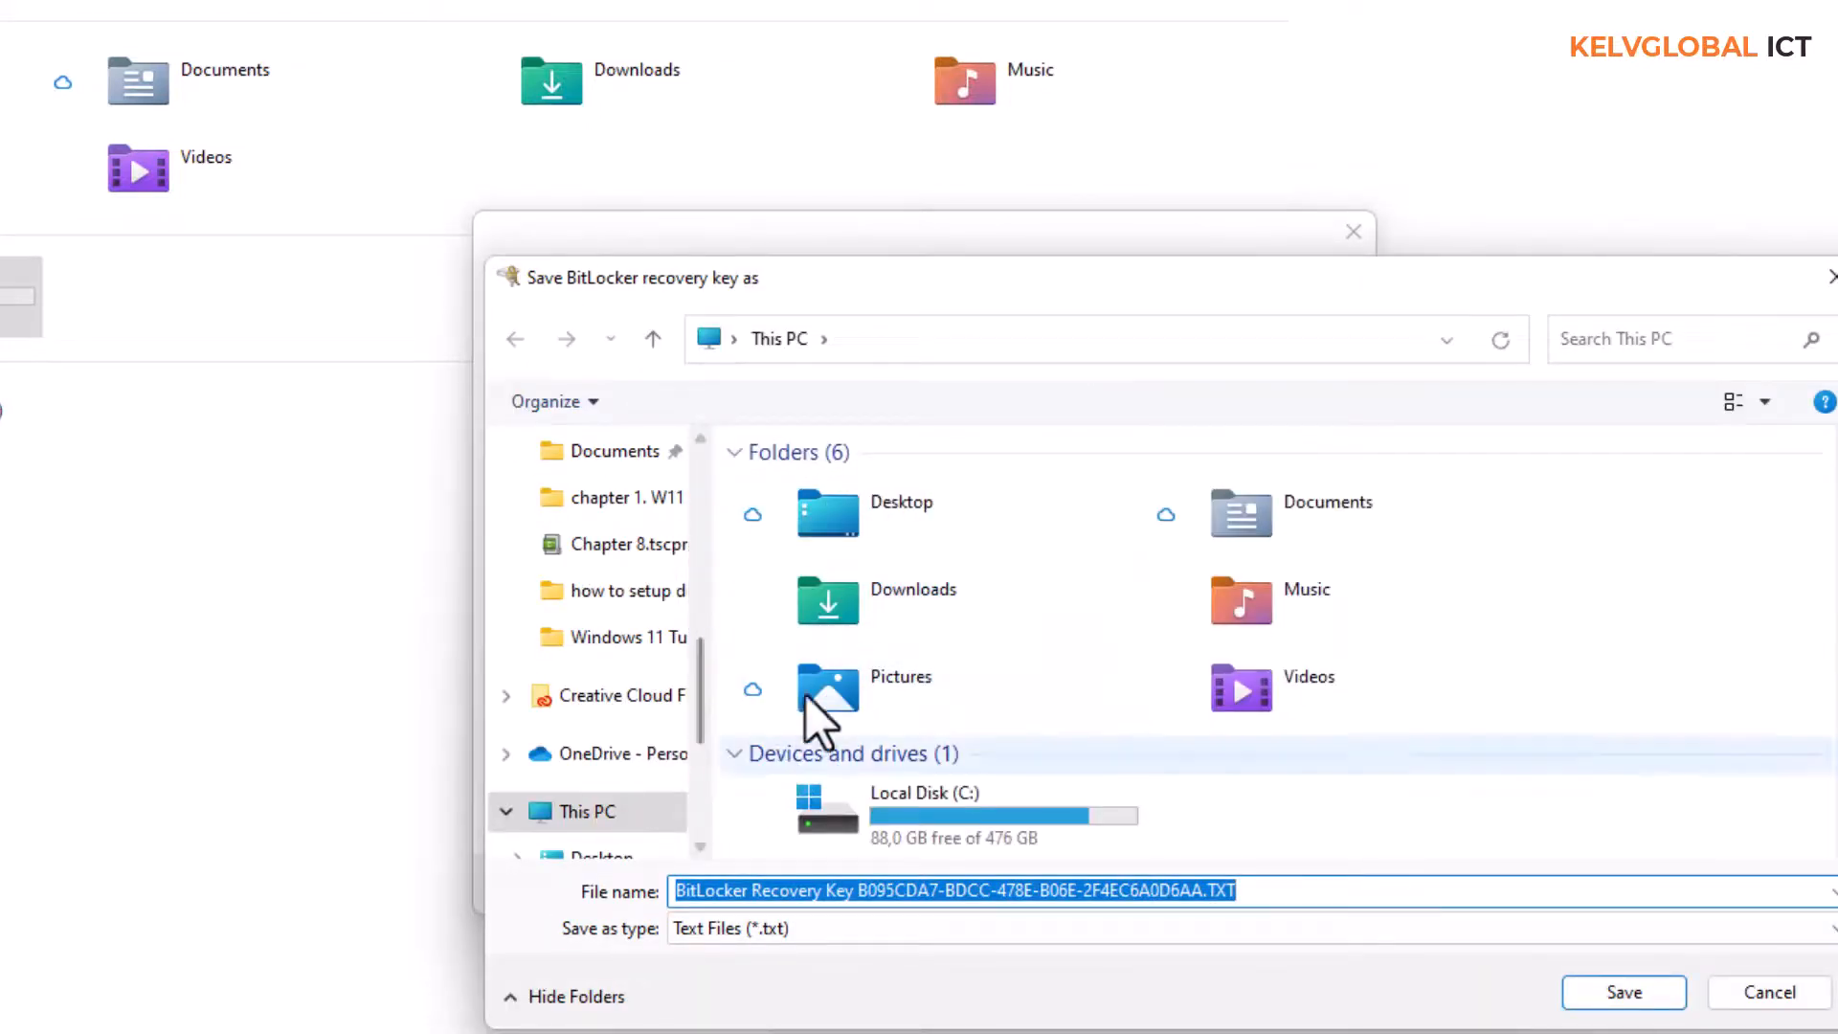
click(1833, 276)
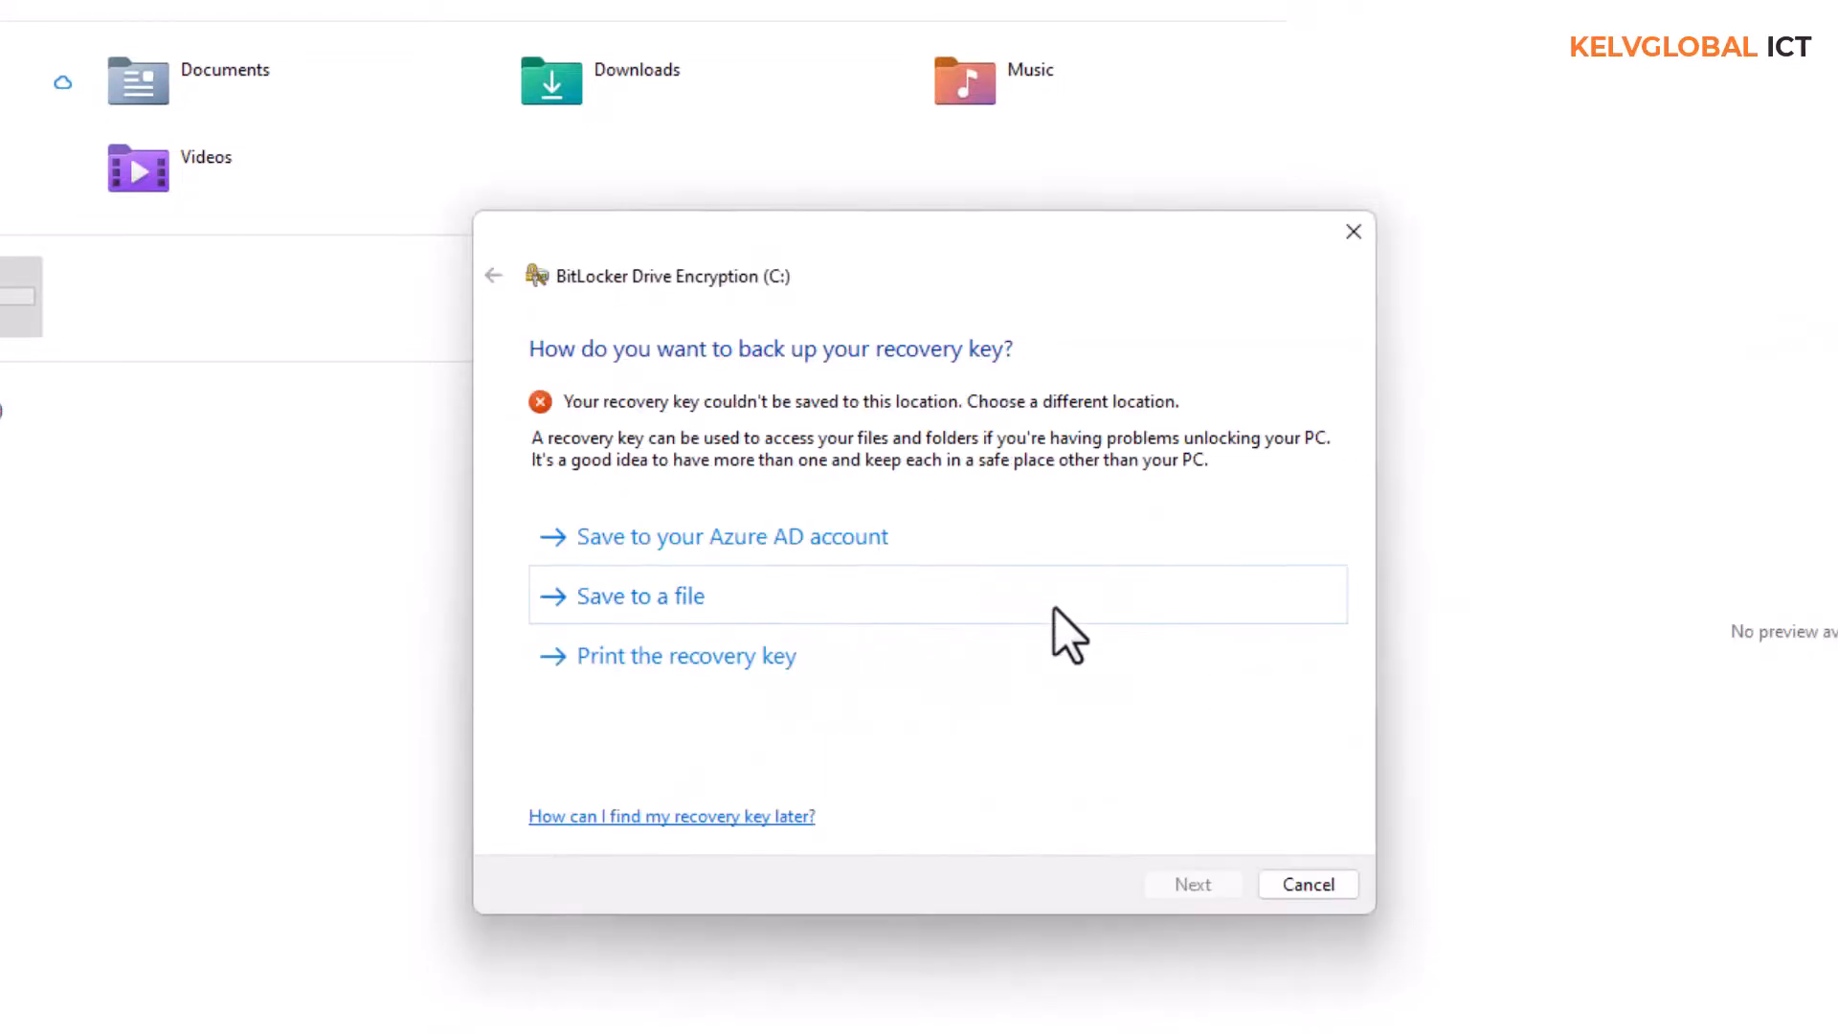